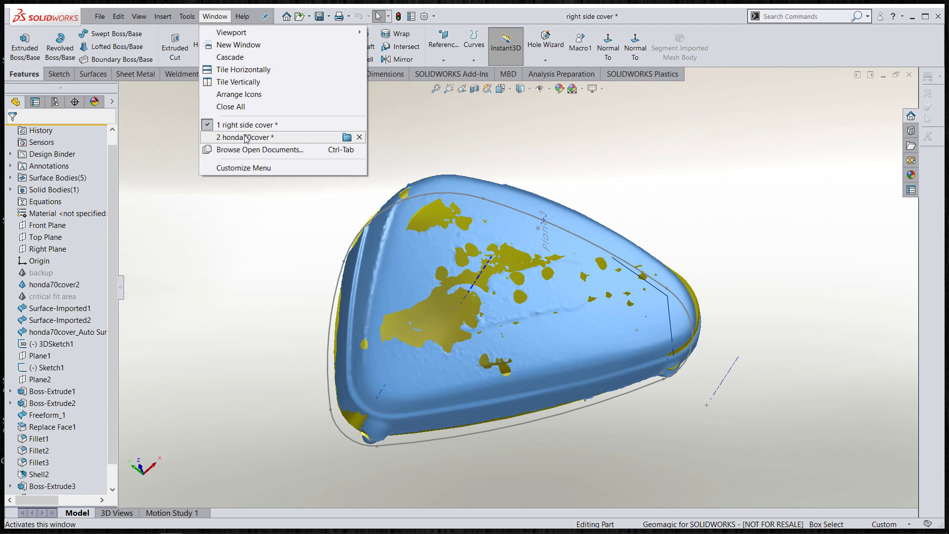
- Bring the honda70cover document to the front using the Window menu's '2 honda70cover' entry
left_click(246, 138)
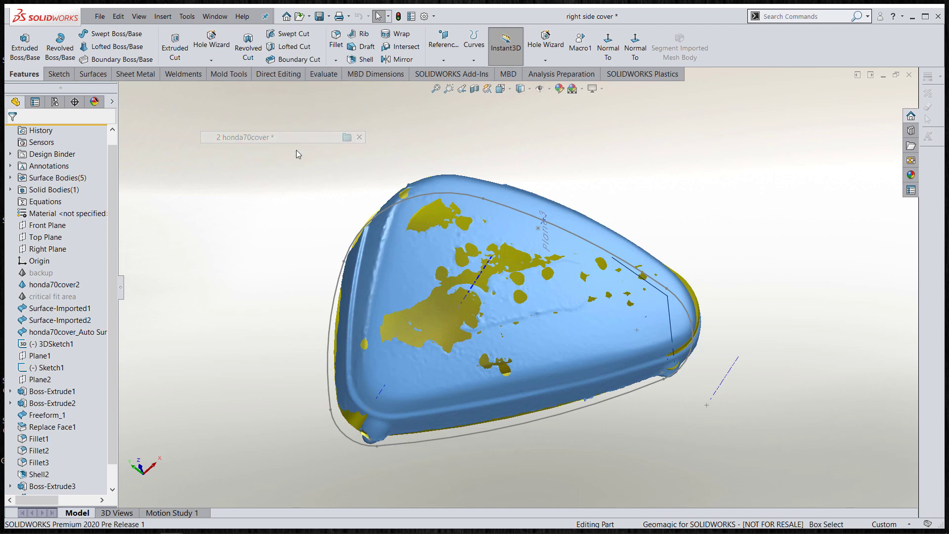
key("alt+w")
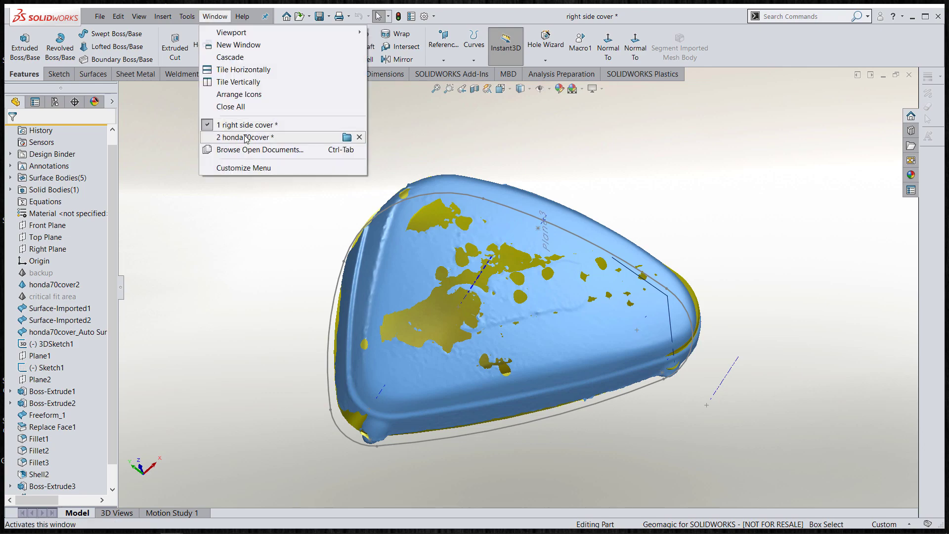
left_click(245, 137)
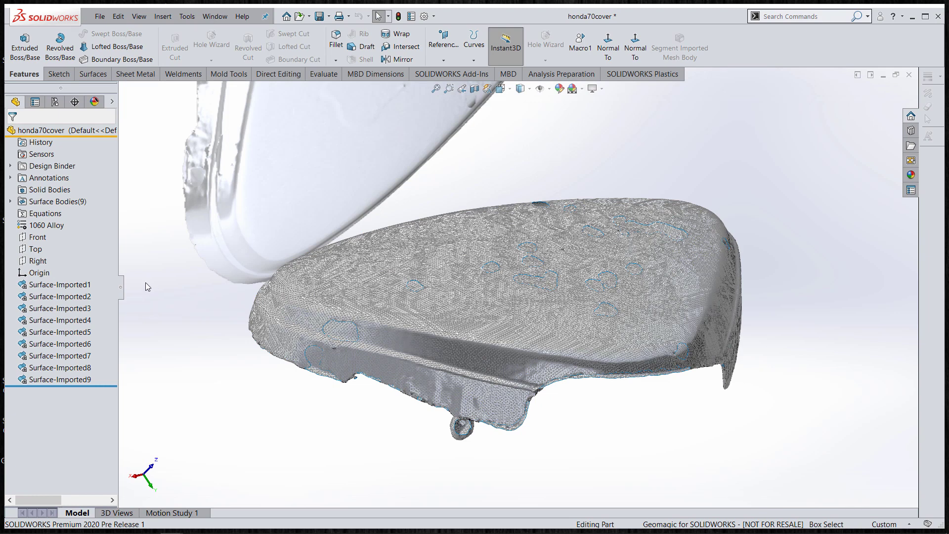
left_click(100, 17)
left_click(115, 44)
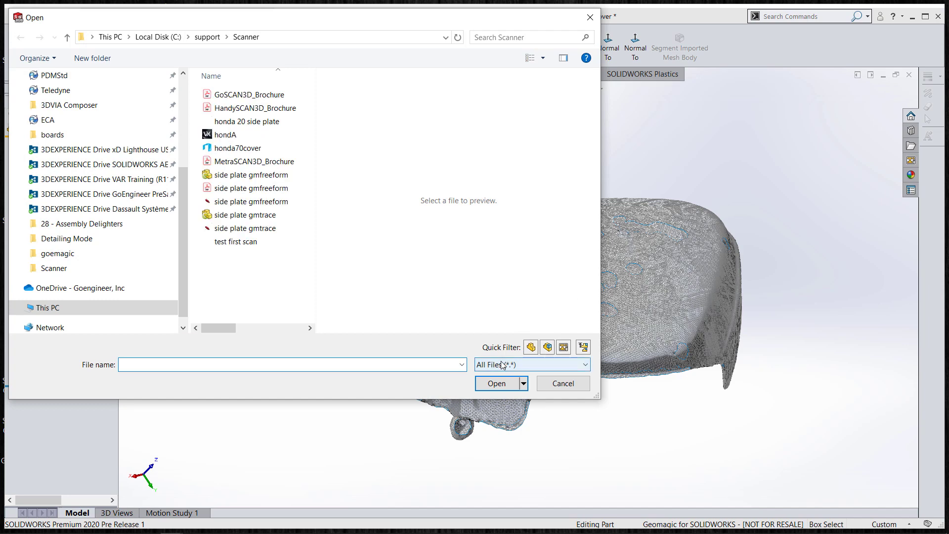
left_click(507, 364)
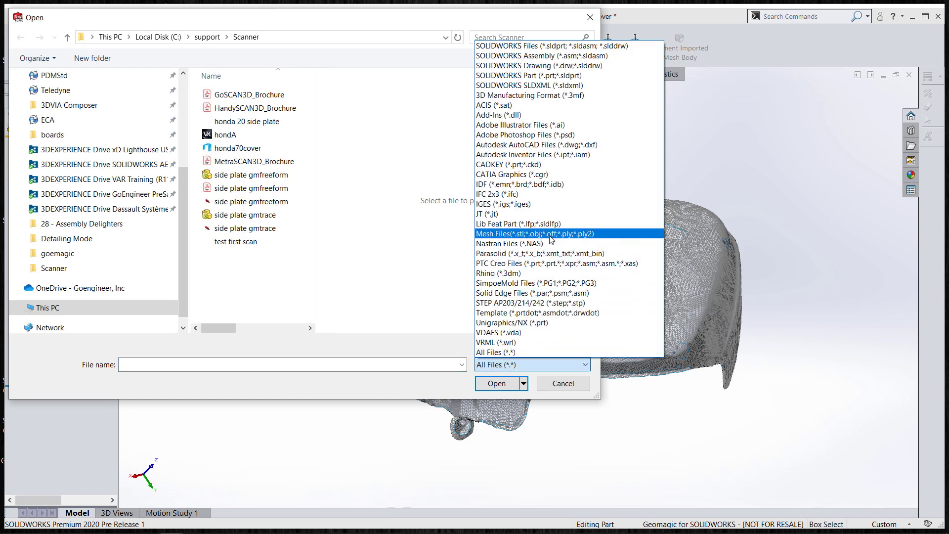
left_click(557, 234)
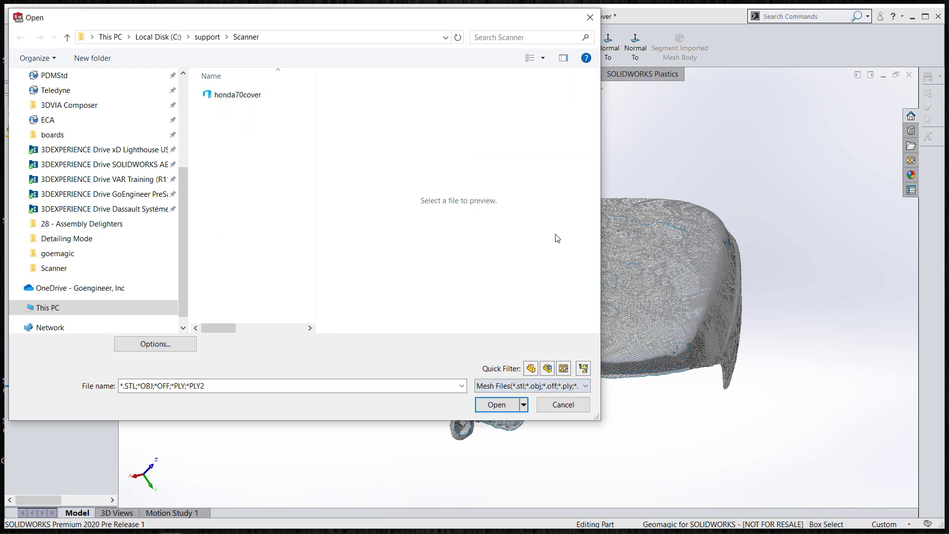
left_click(235, 95)
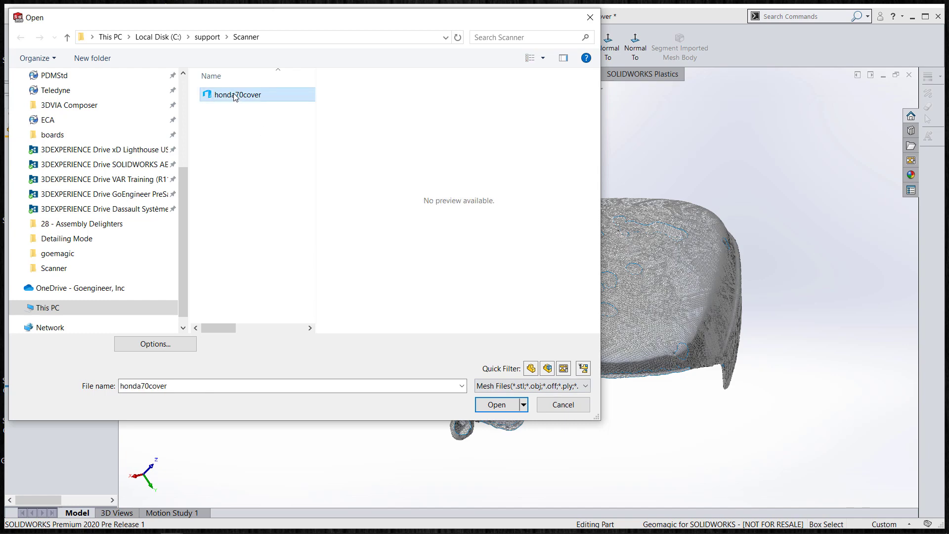
left_click(148, 345)
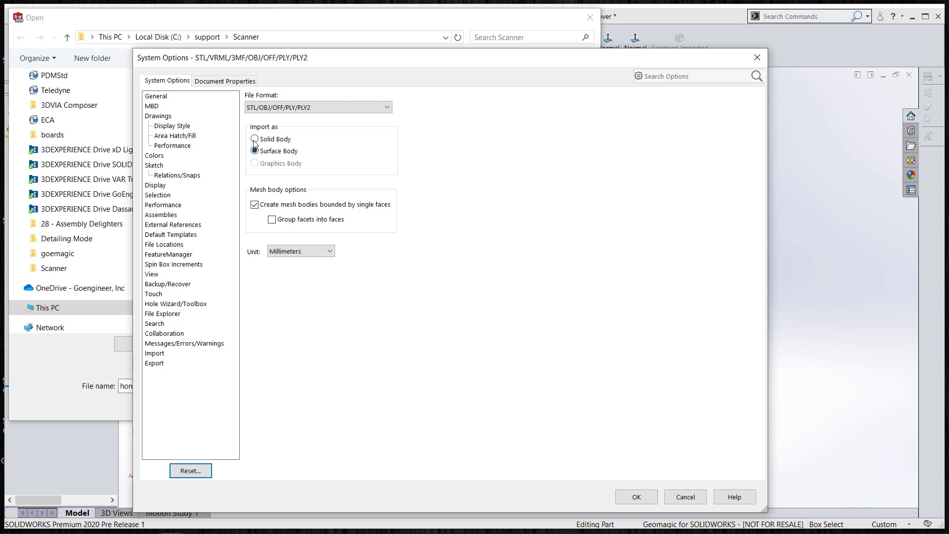
left_click(647, 501)
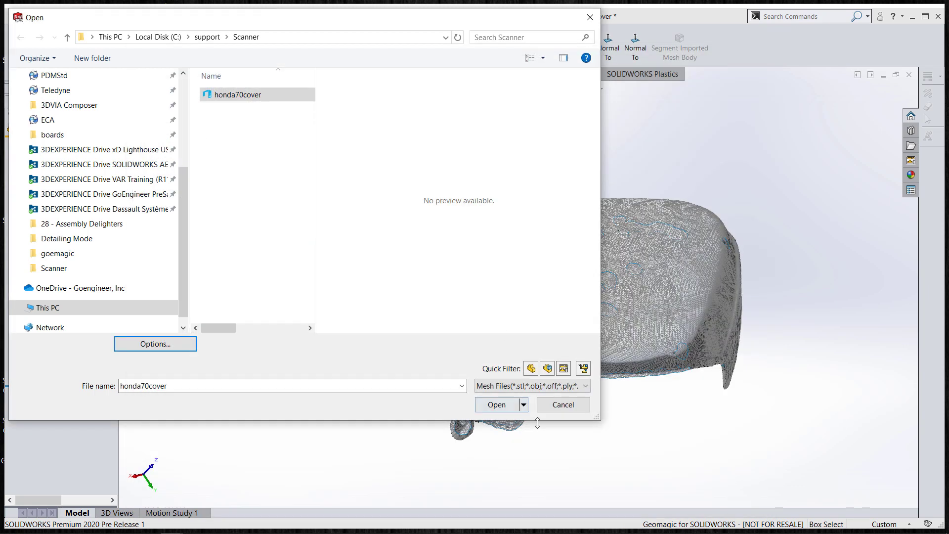
left_click(574, 410)
middle_click_drag(474, 286, 477, 322)
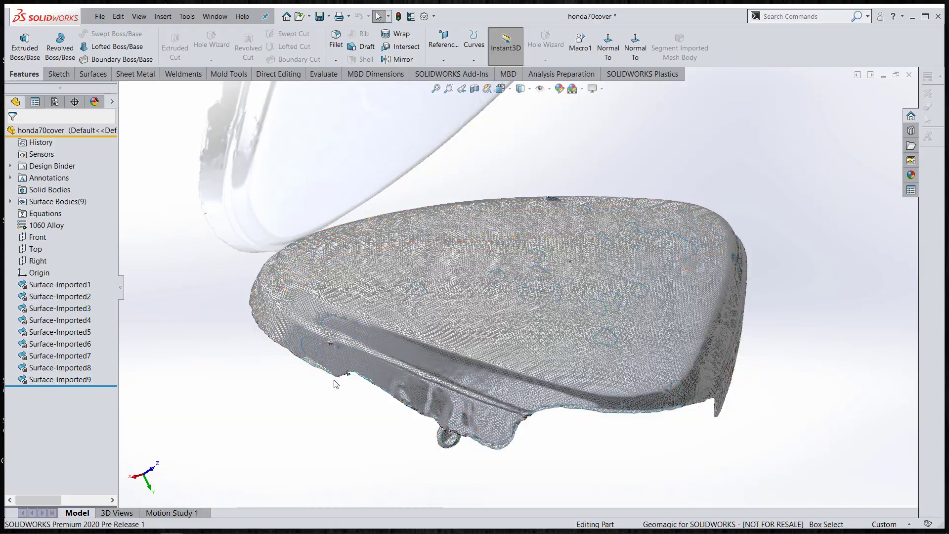
- Turn the scan mesh to show its inside and start a 3D sketch with Spline on Surface
middle_click_drag(336, 383, 555, 296)
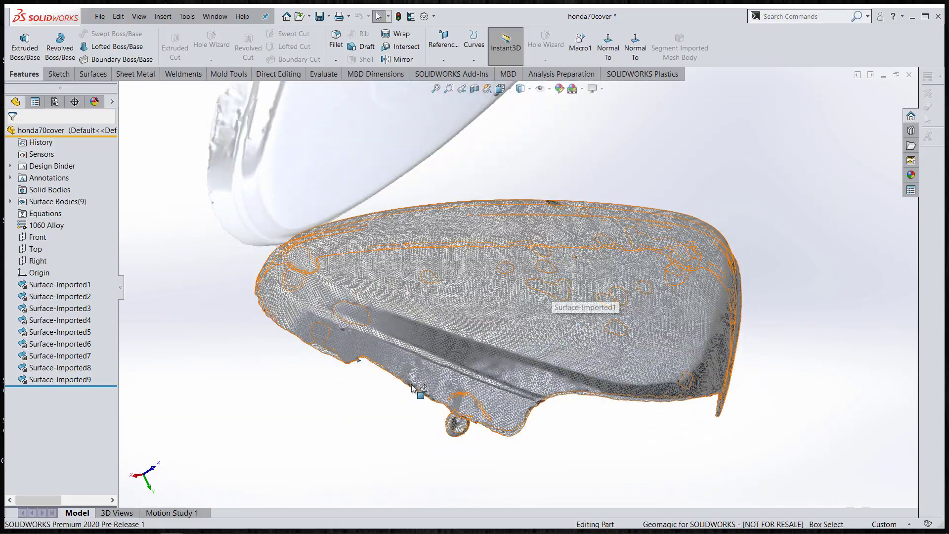
middle_click_drag(404, 394, 540, 118)
middle_click_drag(547, 244, 559, 287)
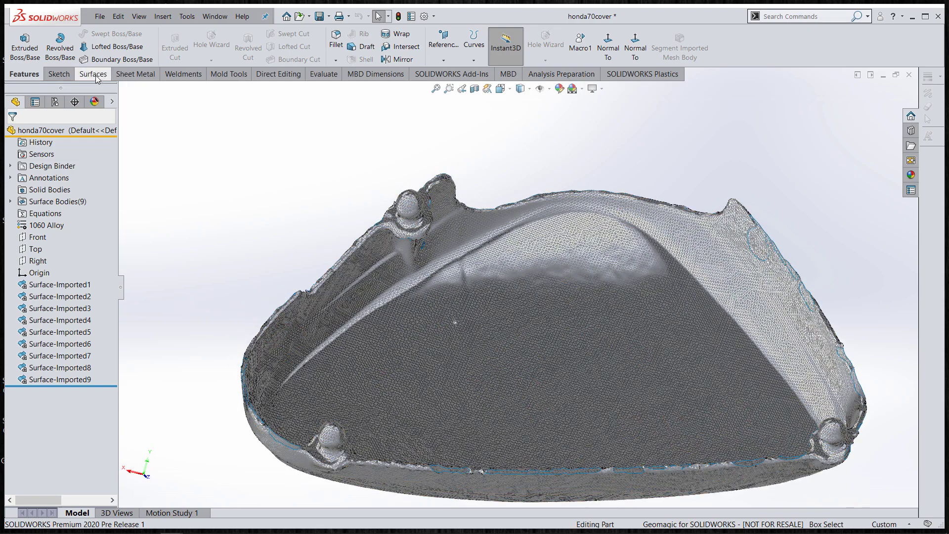
left_click(59, 74)
left_click(146, 33)
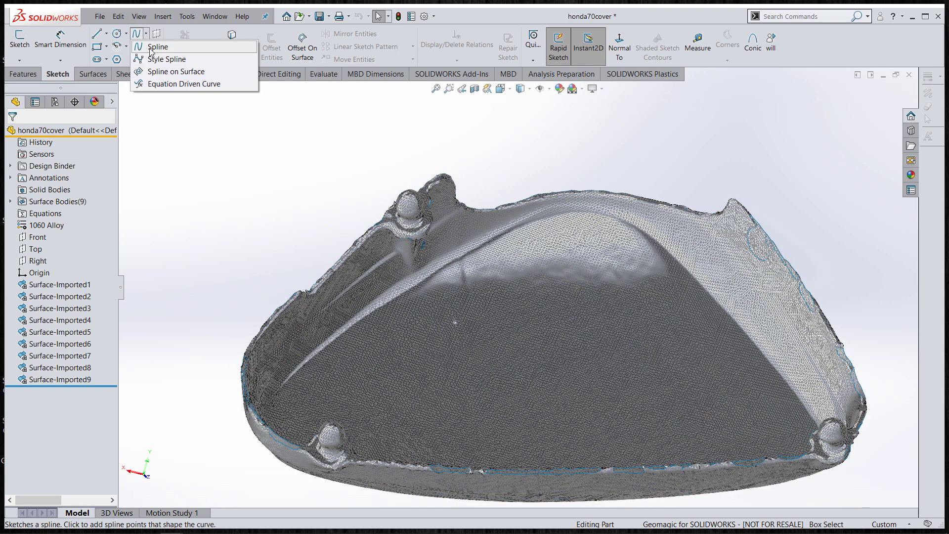
left_click(163, 71)
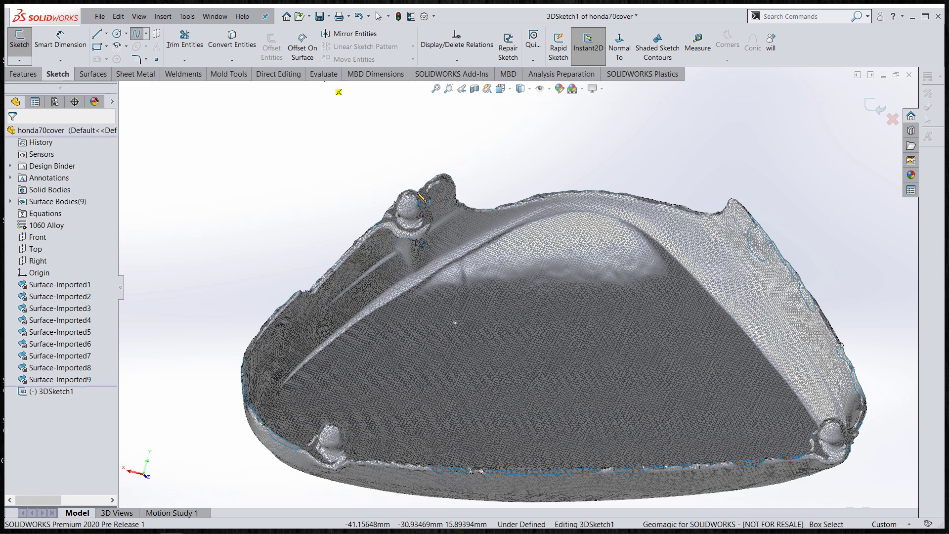
scroll(421, 197, "down", 10)
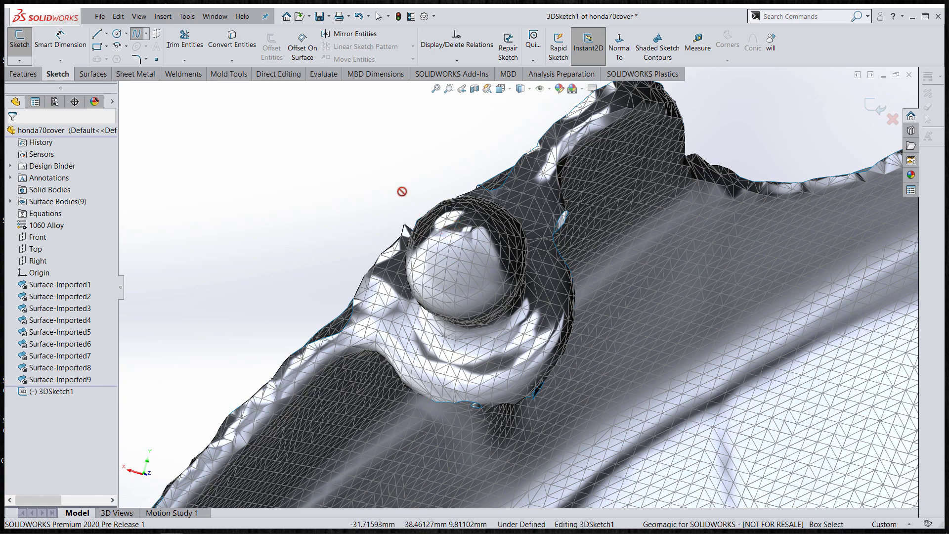
- Place sketch points on top of the corner boss and the lower-right bump
key("s")
left_click(456, 230)
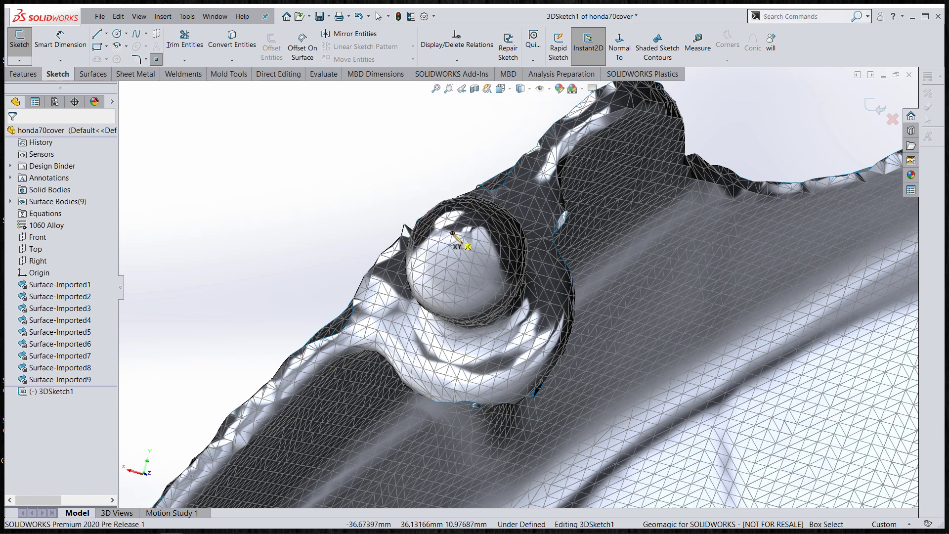
middle_click_drag(453, 232, 470, 255)
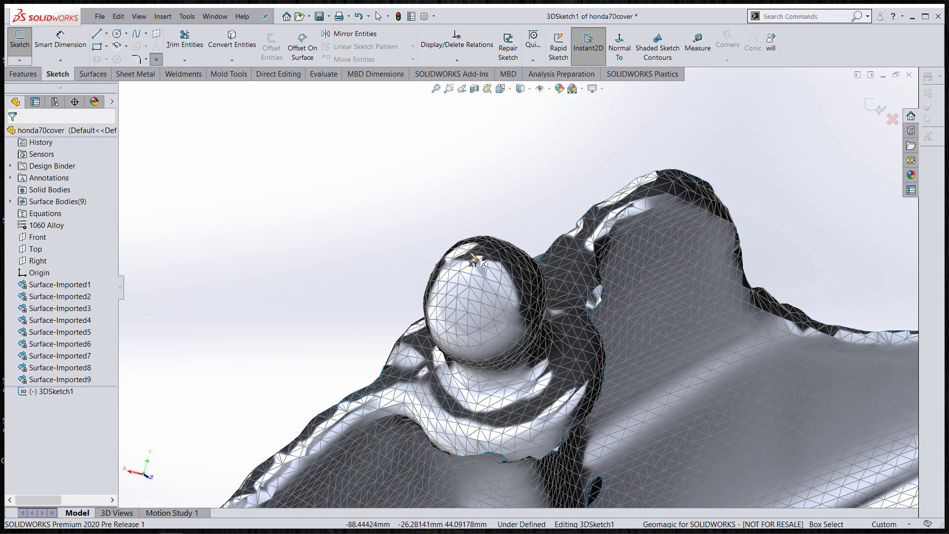
left_click(467, 250)
scroll(469, 251, "up", 6)
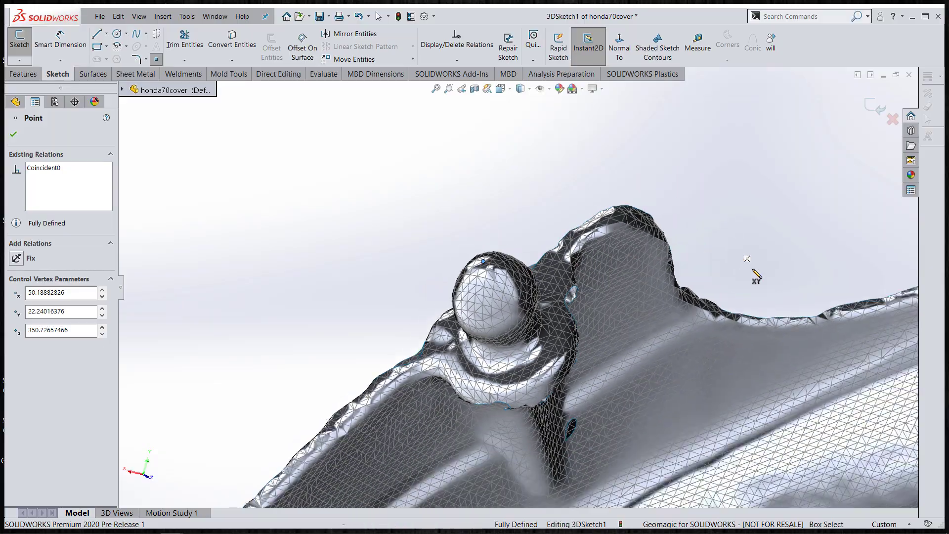
scroll(748, 420, "down", 10)
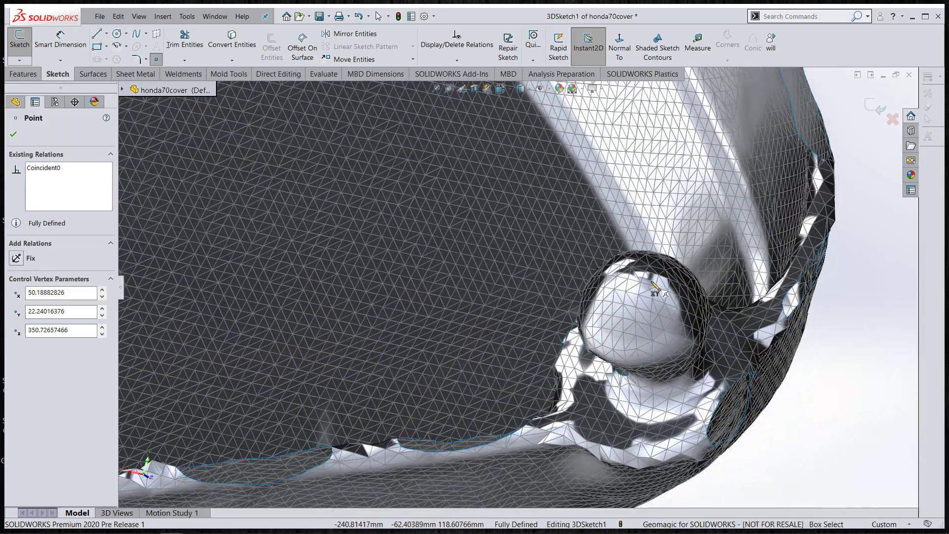
middle_click_drag(655, 287, 718, 209)
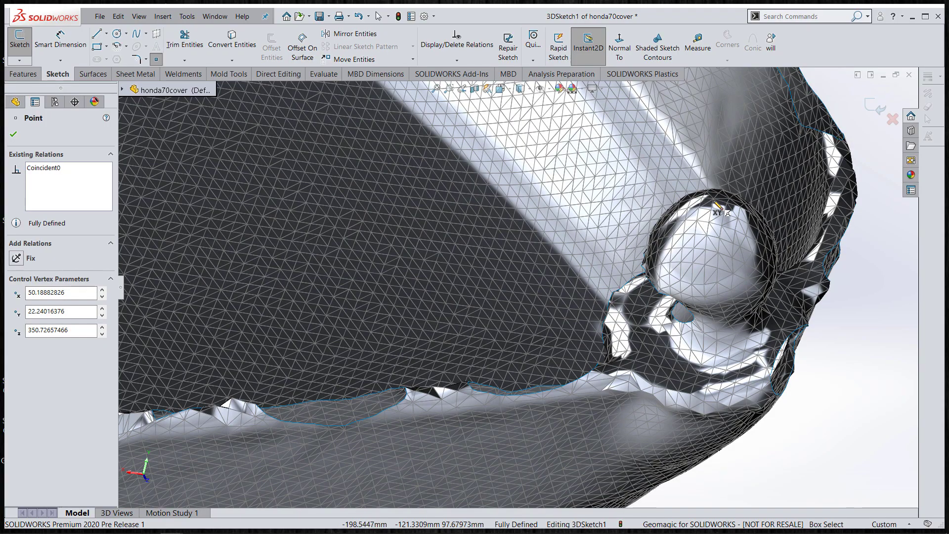
left_click(715, 203)
scroll(322, 333, "up", 10)
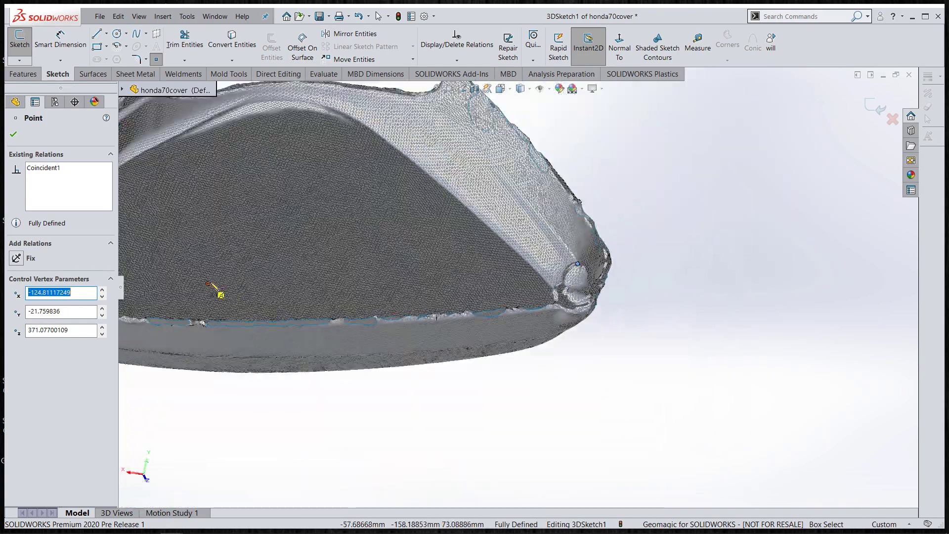
scroll(222, 295, "down", 10)
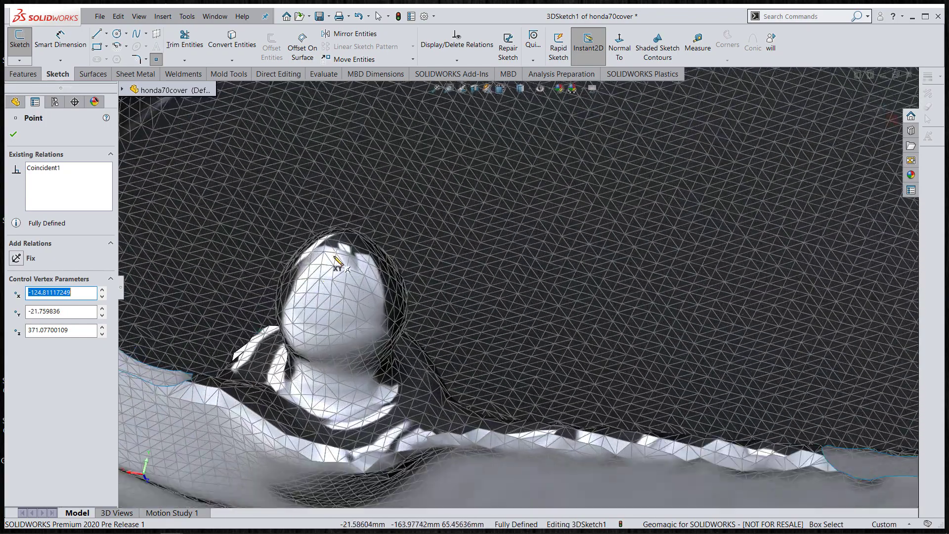
- Place another point on the bump's top edge, fit the part in view, and close the point settings
middle_click_drag(339, 262, 335, 285)
scroll(403, 387, "up", 5)
scroll(410, 386, "down", 8)
mouse_move(404, 365)
middle_mouse_down()
mouse_move(398, 388)
mouse_move(416, 370)
middle_mouse_up()
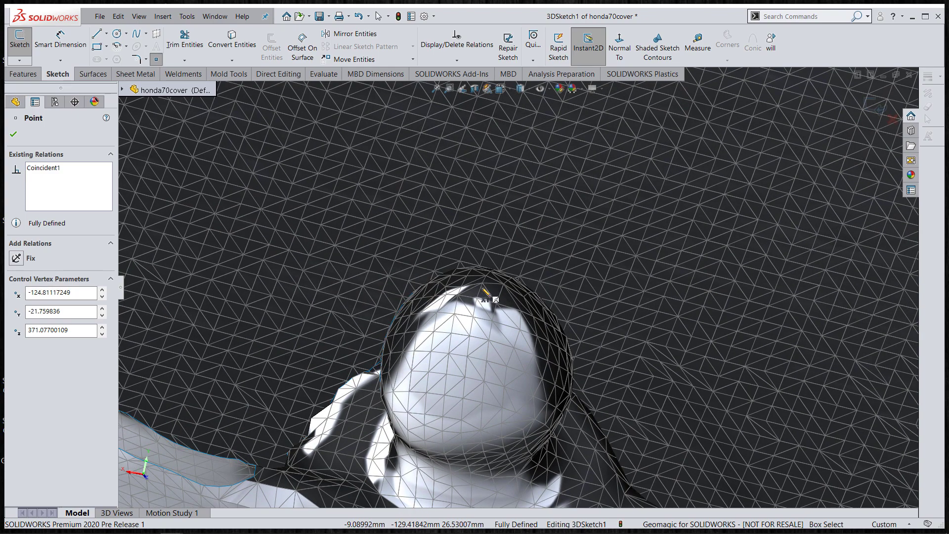
mouse_move(477, 300)
middle_mouse_down()
mouse_move(471, 276)
mouse_move(480, 263)
middle_mouse_up()
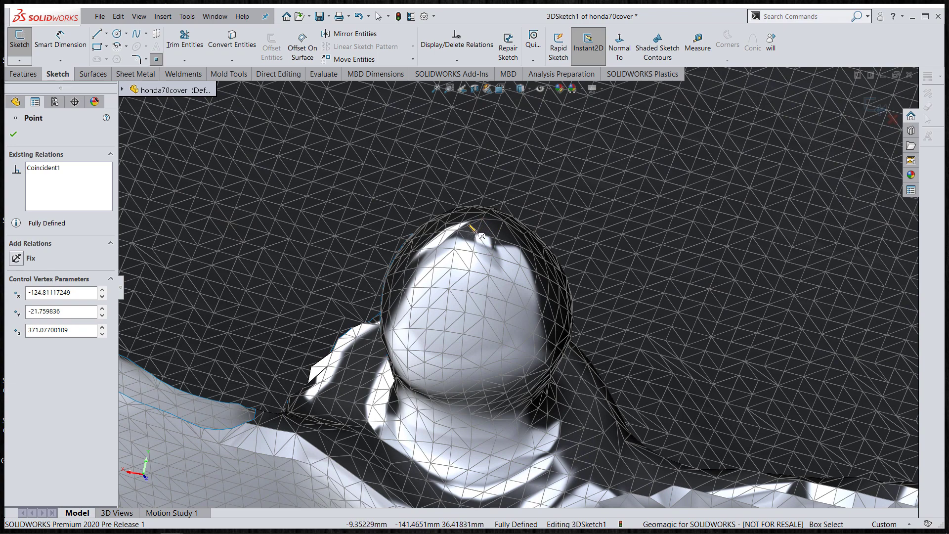
left_click(483, 219)
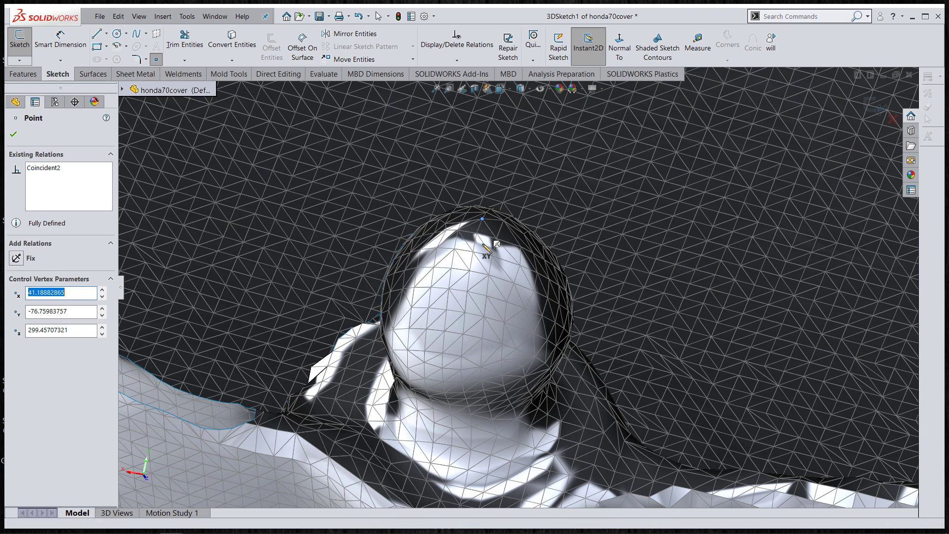
key("f")
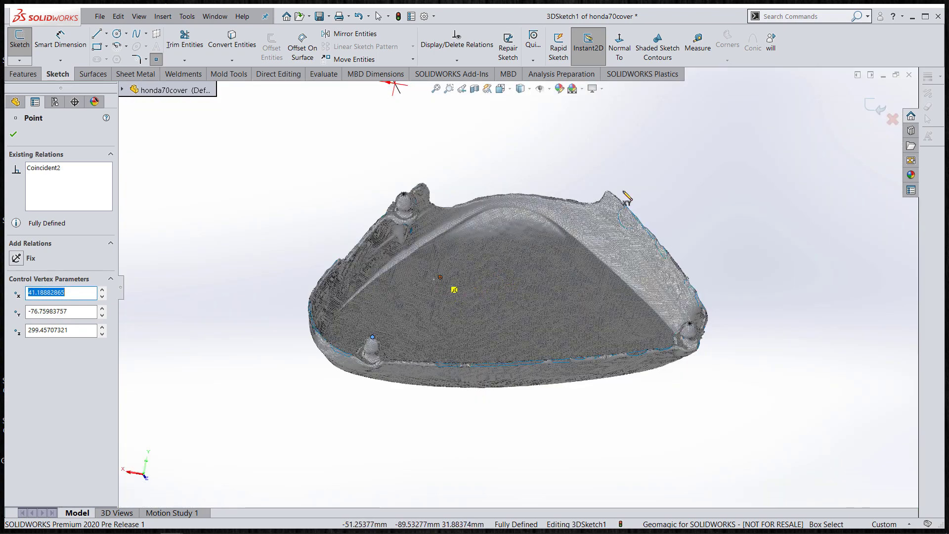
key("Escape")
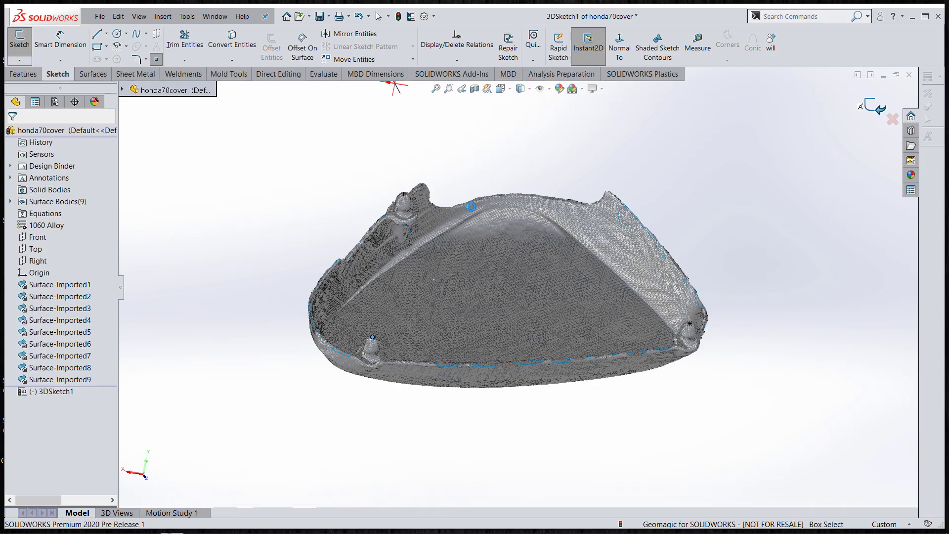
left_click(879, 106)
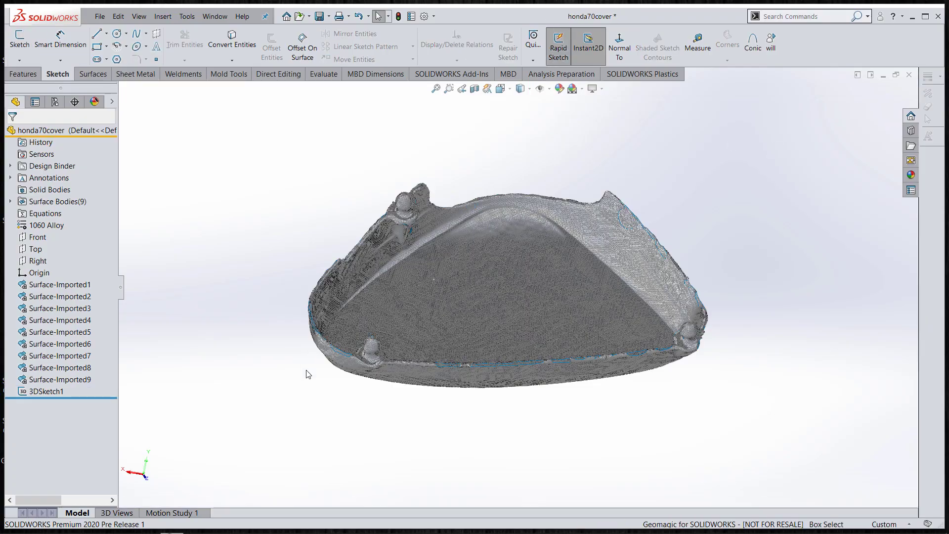
scroll(426, 306, "down", 3)
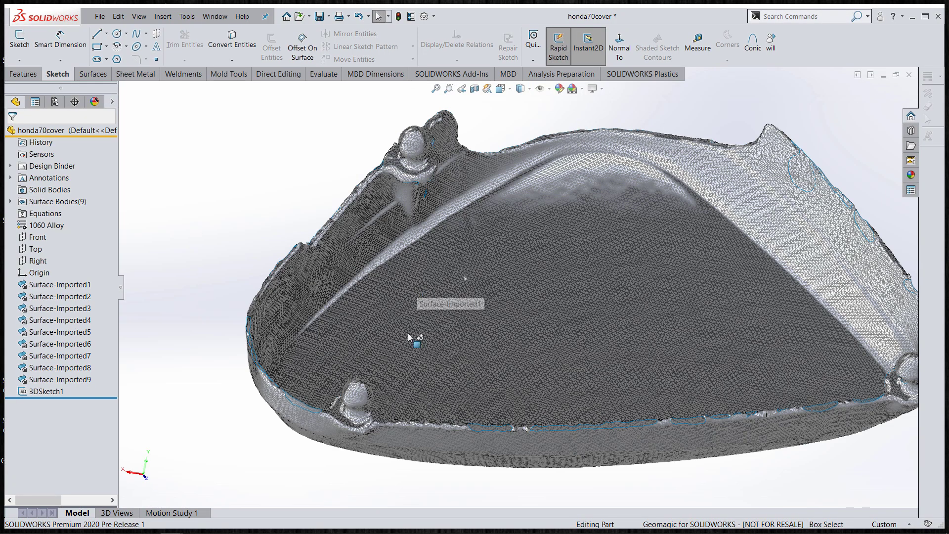
scroll(440, 346, "down", 3)
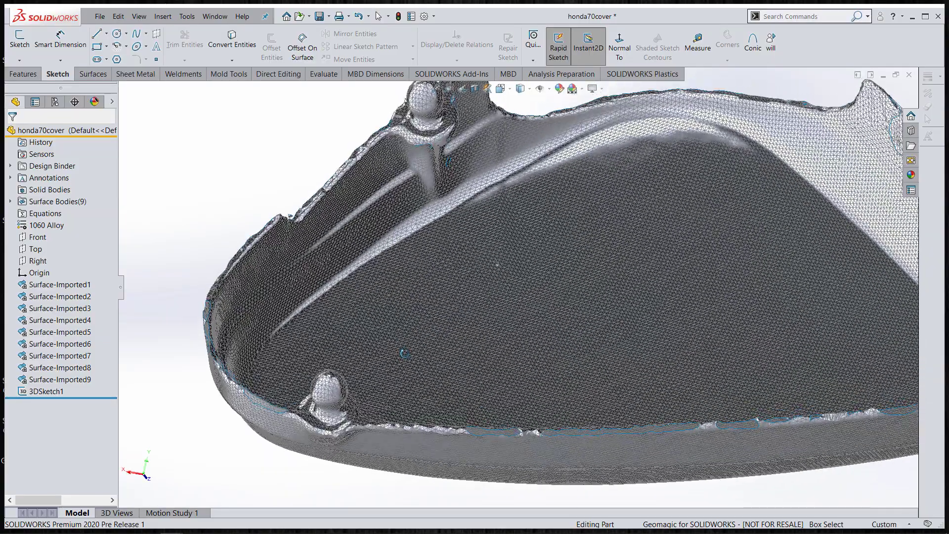
scroll(326, 384, "down", 5)
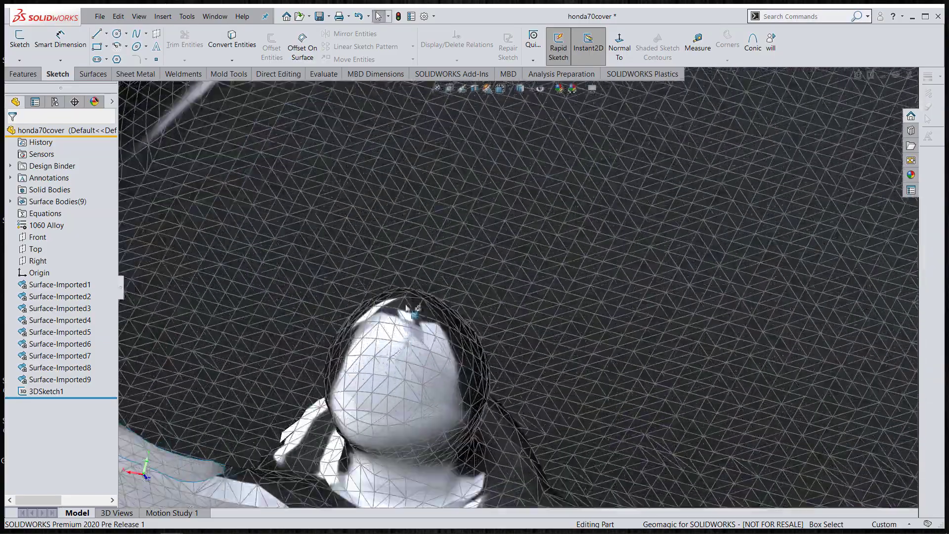
scroll(497, 347, "up", 10)
middle_click_drag(720, 239, 550, 237)
scroll(549, 236, "down", 5)
scroll(550, 236, "down", 4)
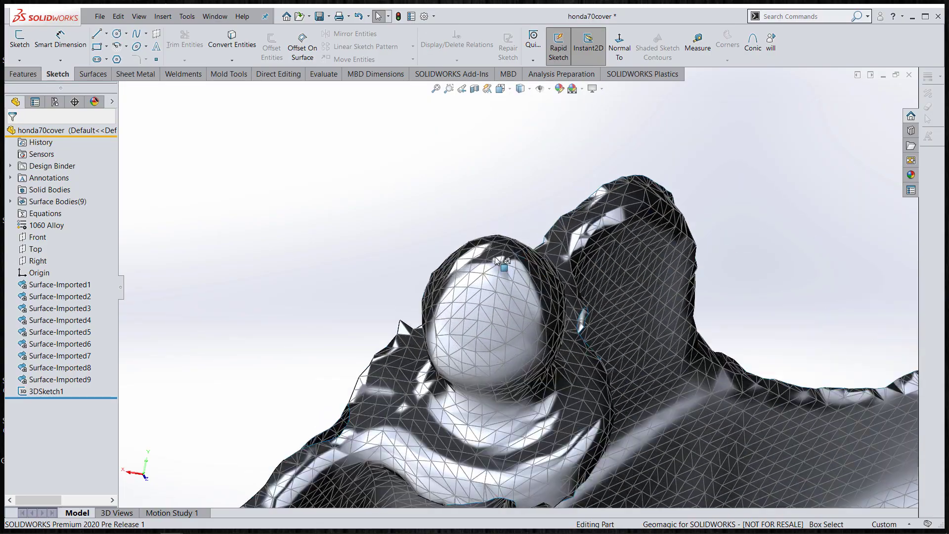
middle_click_drag(492, 262, 481, 281)
scroll(482, 277, "up", 6)
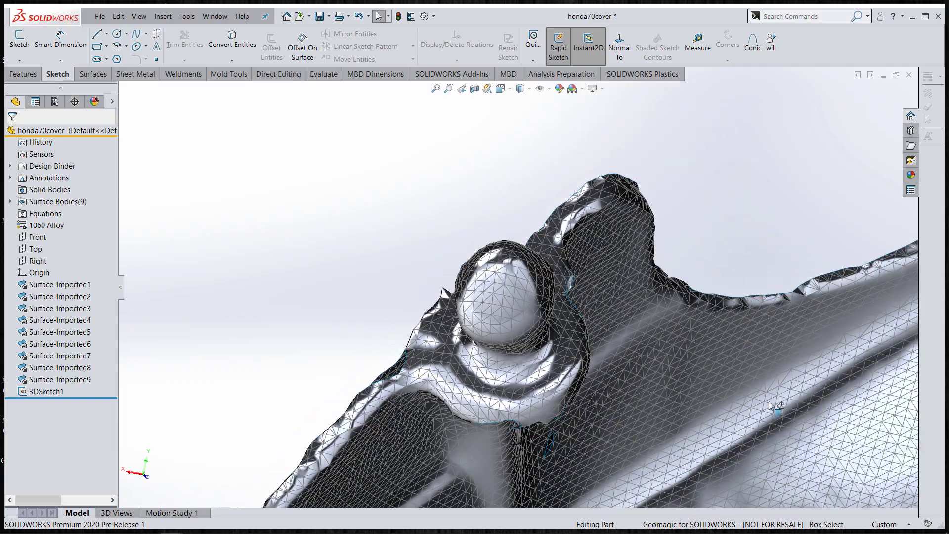
middle_click_drag(811, 405, 780, 337)
scroll(707, 328, "down", 5)
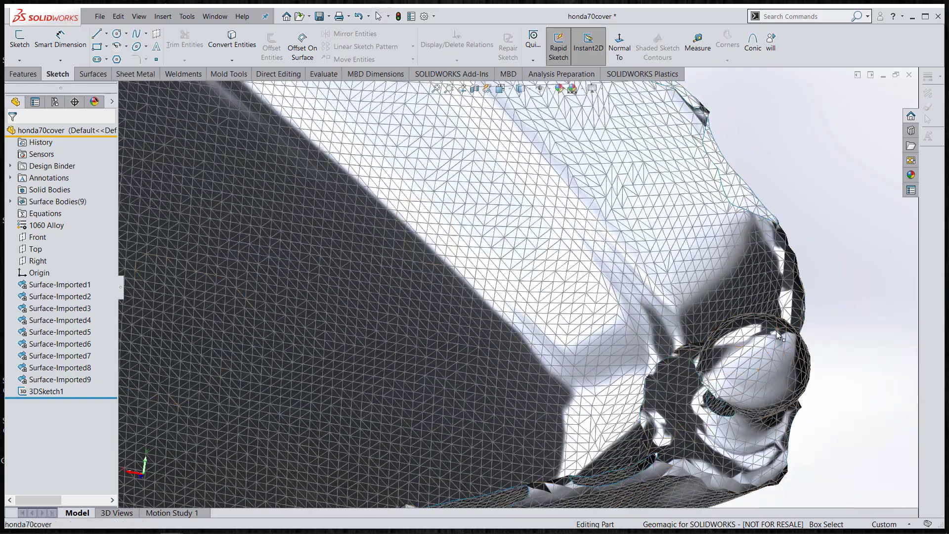
scroll(400, 258, "up", 10)
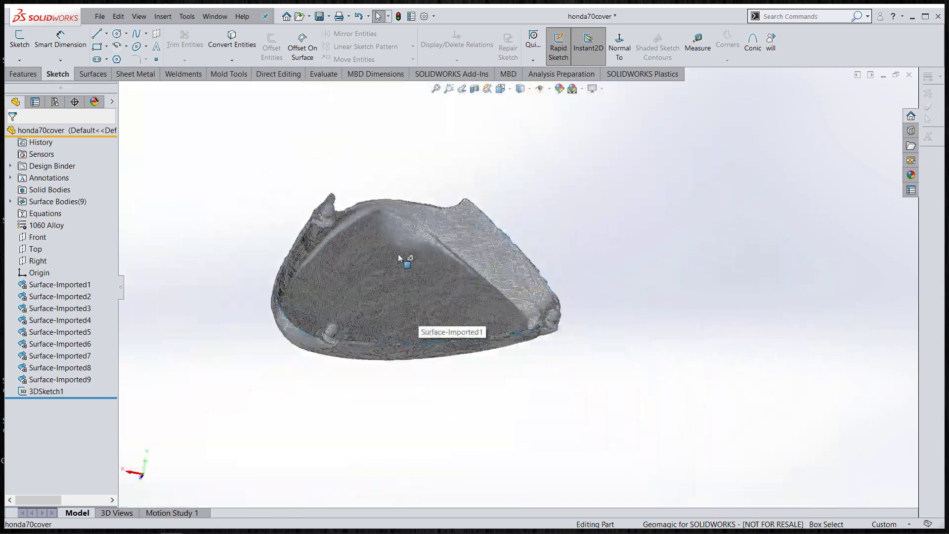
scroll(400, 258, "down", 5)
scroll(424, 265, "up", 4)
middle_click_drag(423, 265, 405, 197)
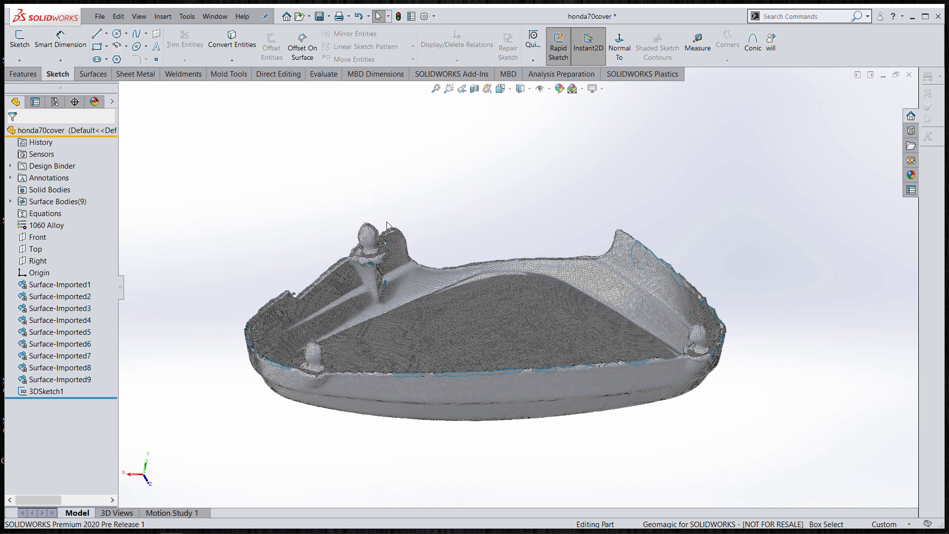
- Create a reference plane through Point1, Point5 and Point3 on the three boss tops
key("s")
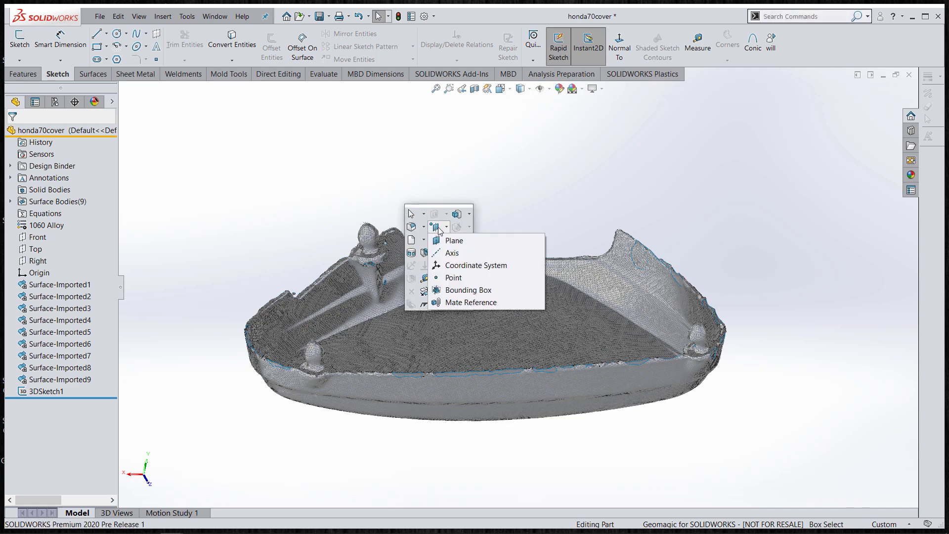
left_click(445, 240)
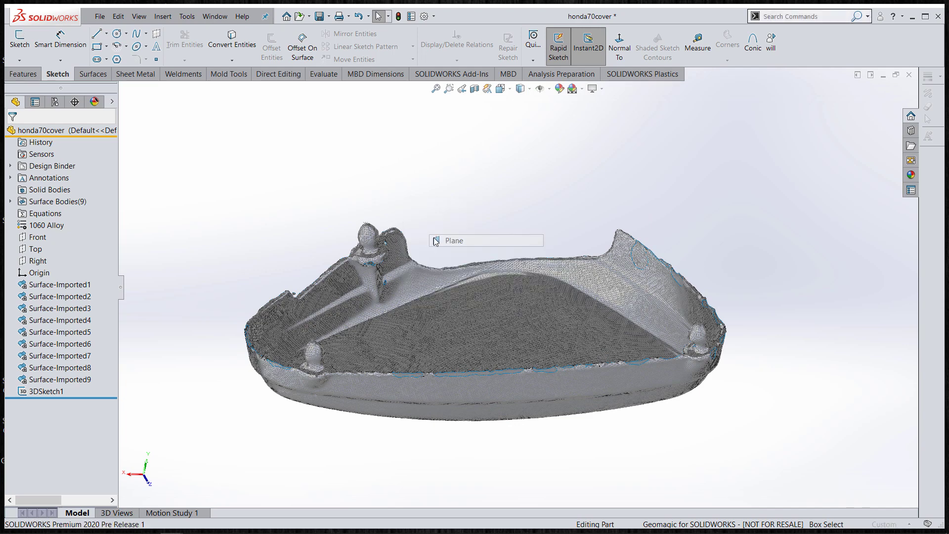
left_click(365, 225)
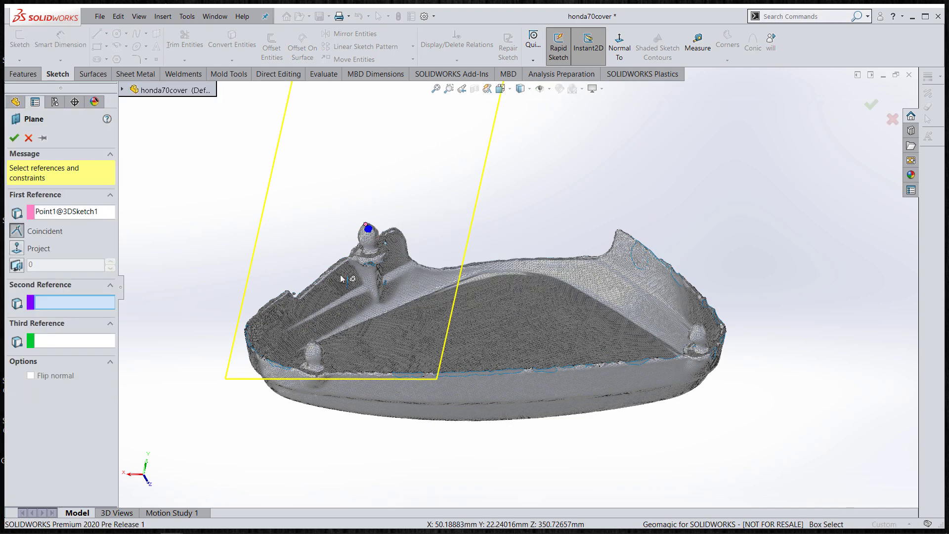
left_click(312, 342)
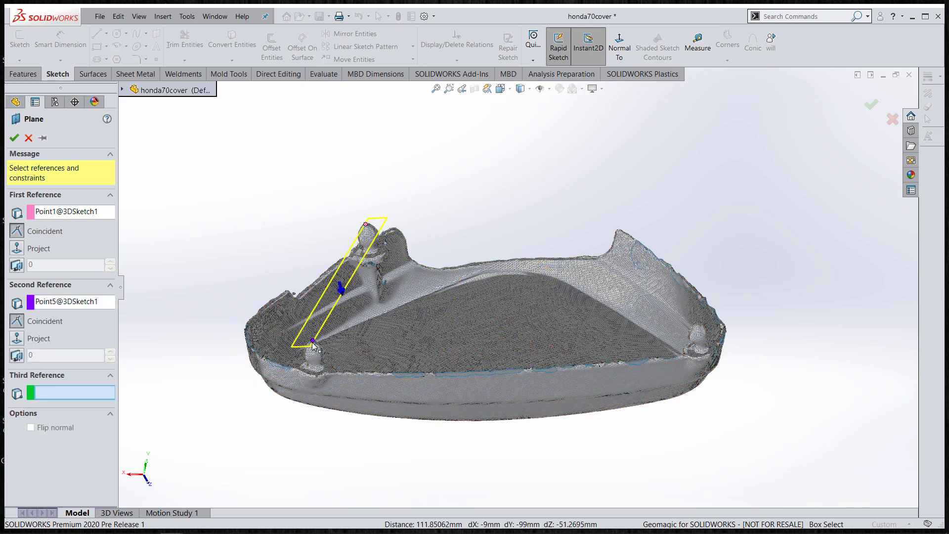
left_click(698, 323)
left_click(875, 106)
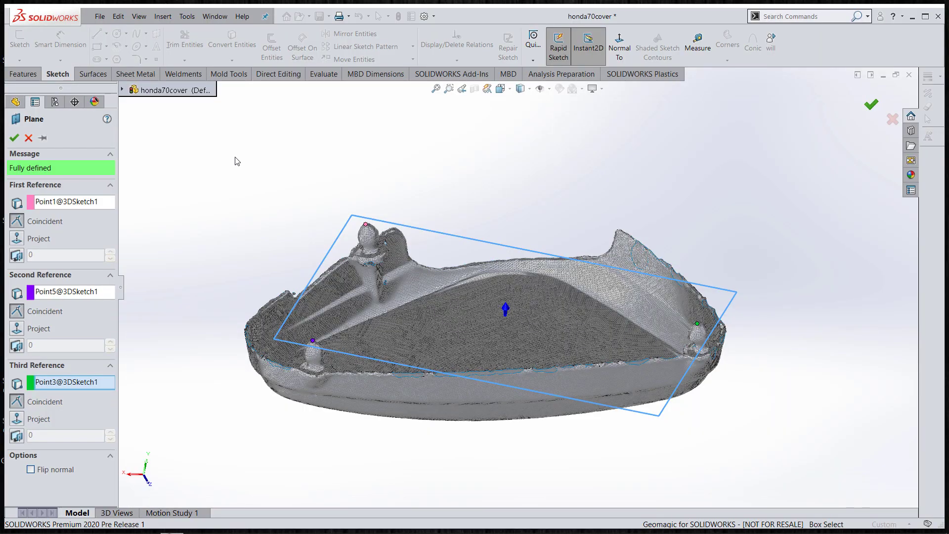
- Accept Plane1 and add Plane2, offset 14.87 mm from it toward the rim
key("Return")
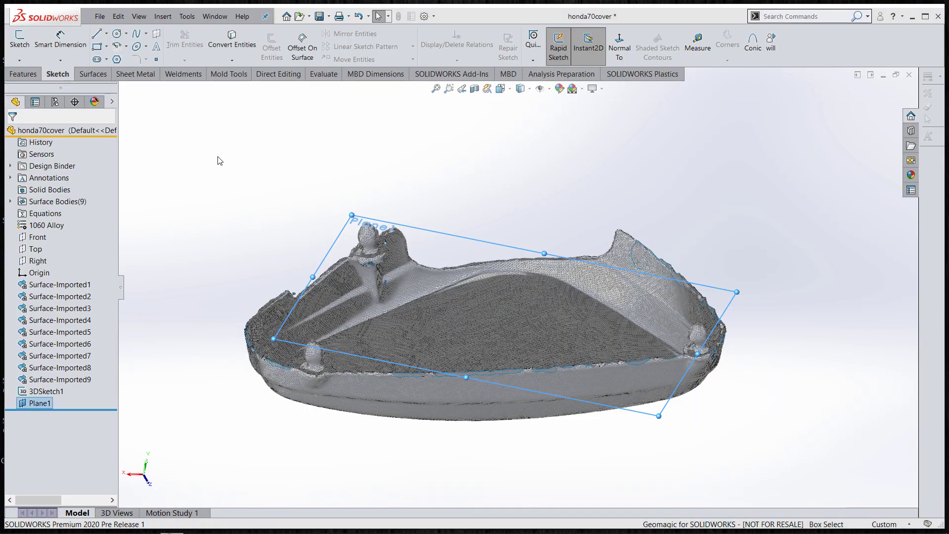
key("Up")
key("Up")
key("Up")
key("Up")
key("Up")
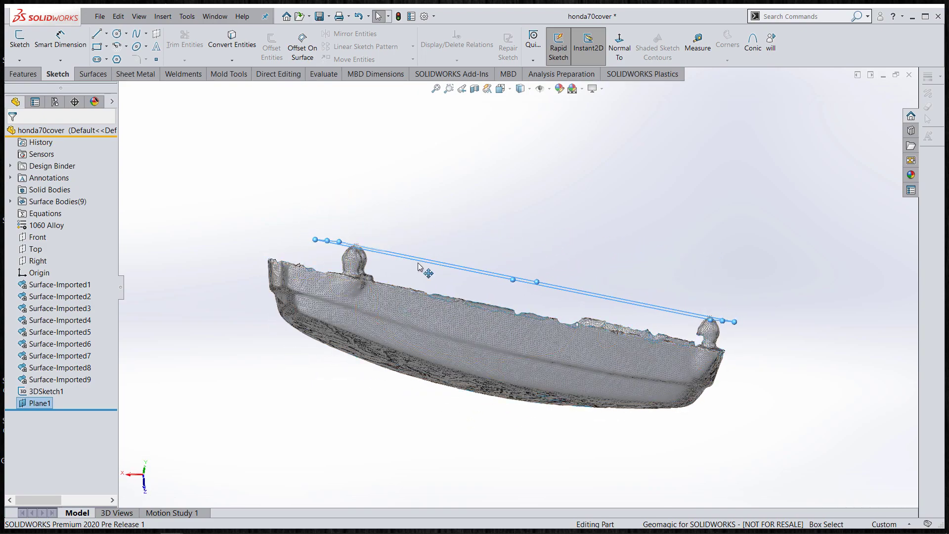
left_click_drag(419, 267, 418, 299, "ctrl")
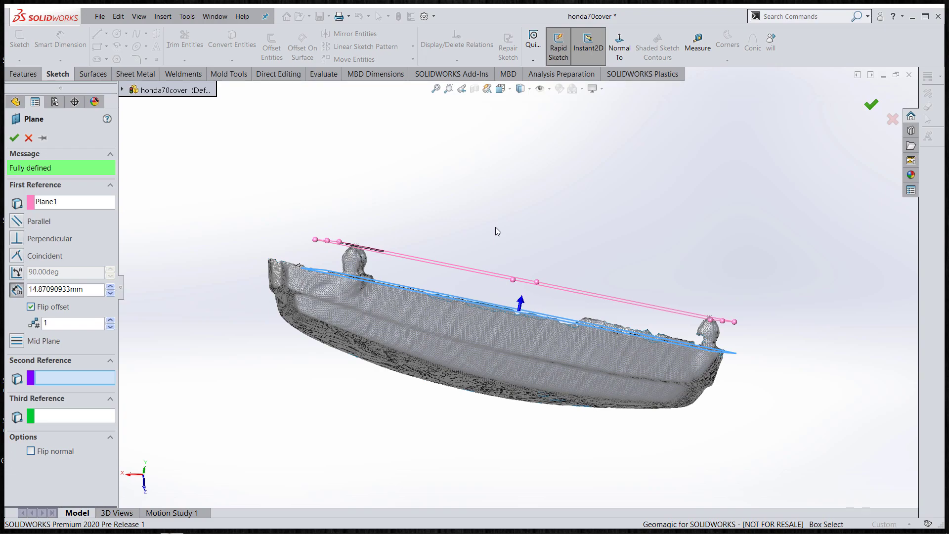
key("Return")
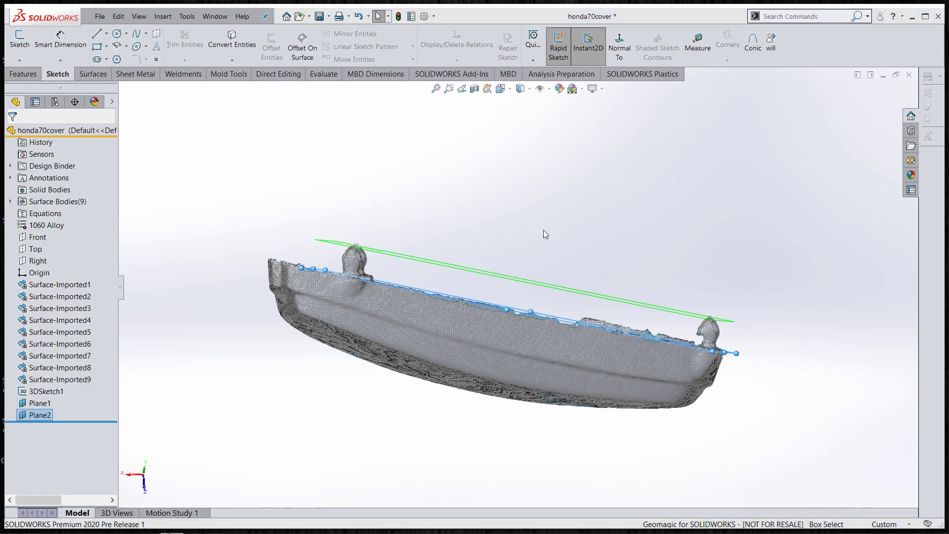
middle_click_drag(590, 218, 744, 199)
- Start Sketch1 on Plane2 and draw a 3-point arc along the lower edge between the bosses
left_click(761, 203)
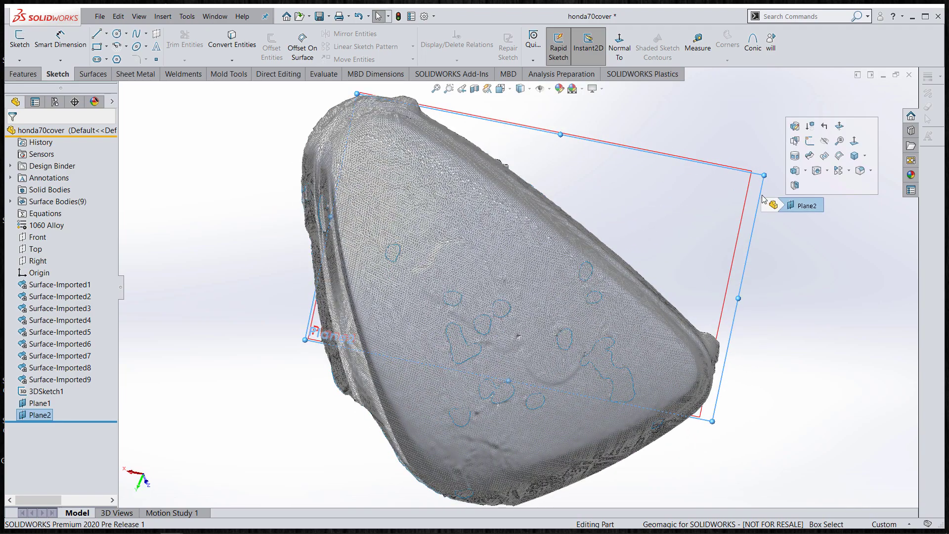
left_click(811, 141)
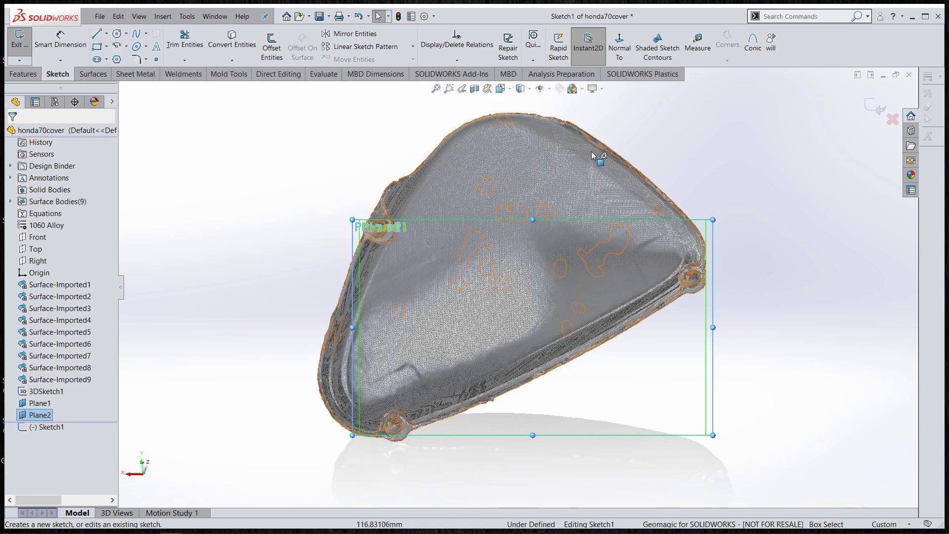
scroll(502, 232, "down", 1)
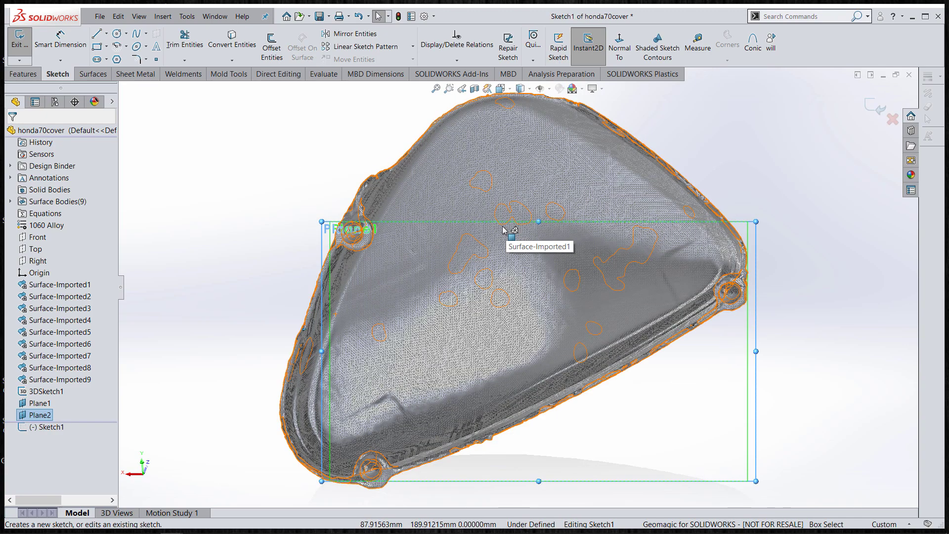
key("s")
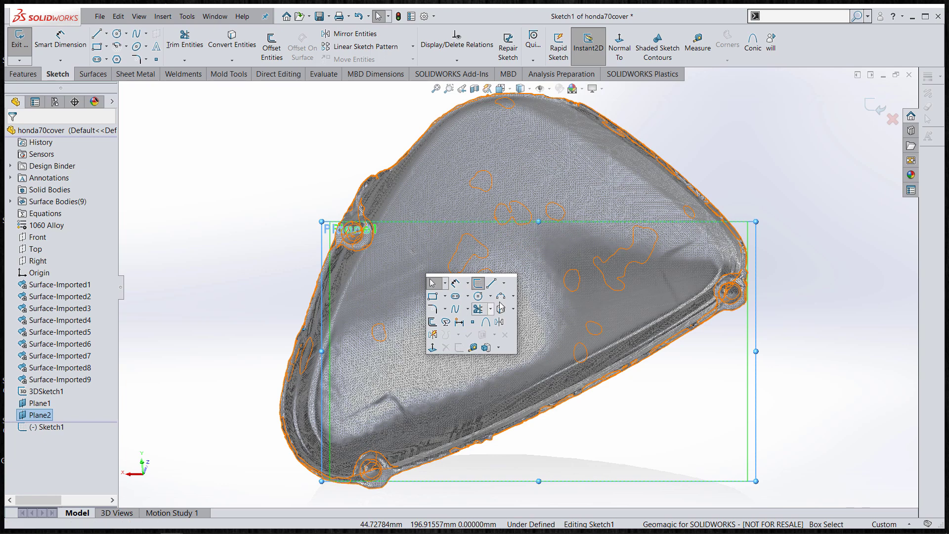
left_click(502, 298)
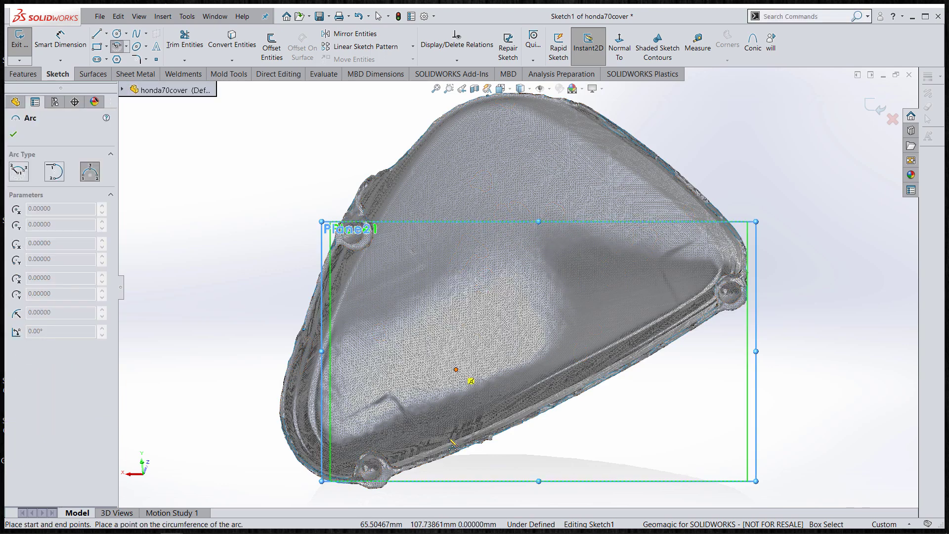
left_click(379, 481)
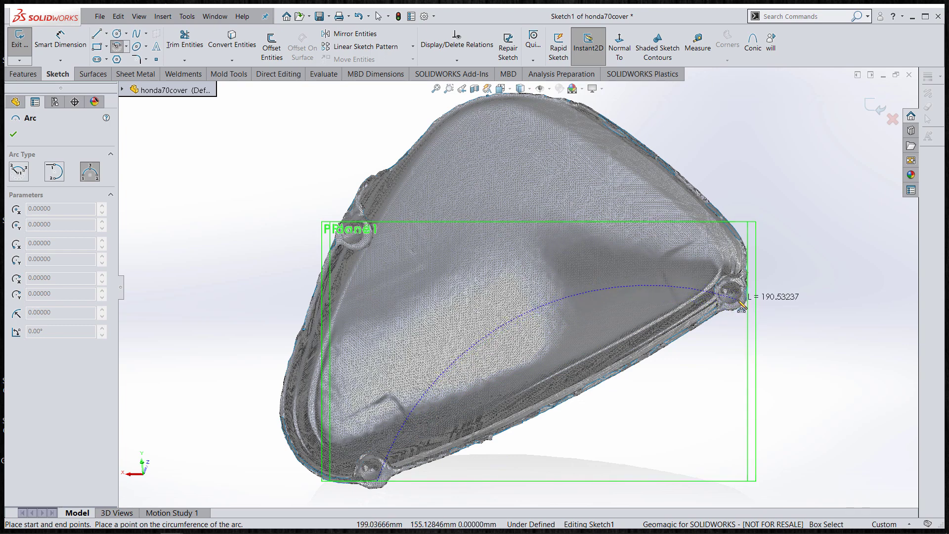
left_click(741, 298)
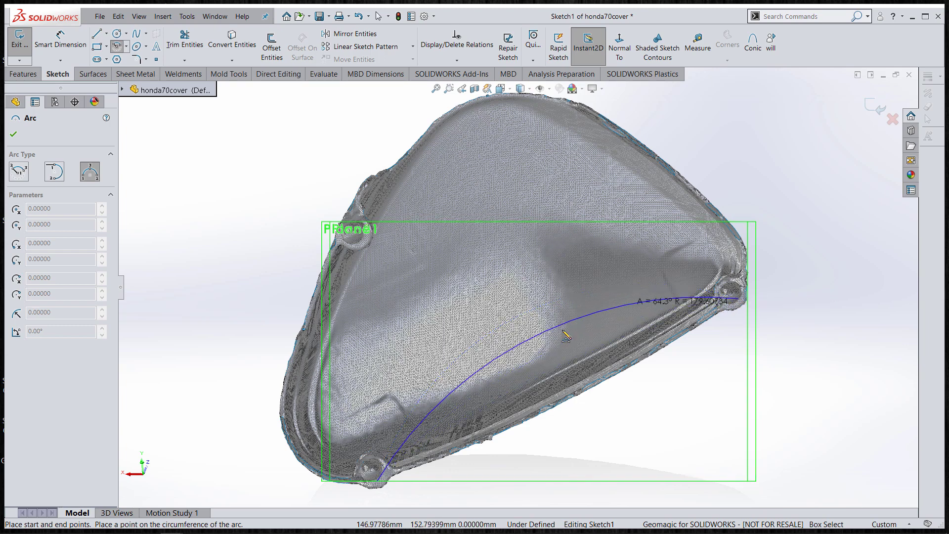
left_click(556, 410)
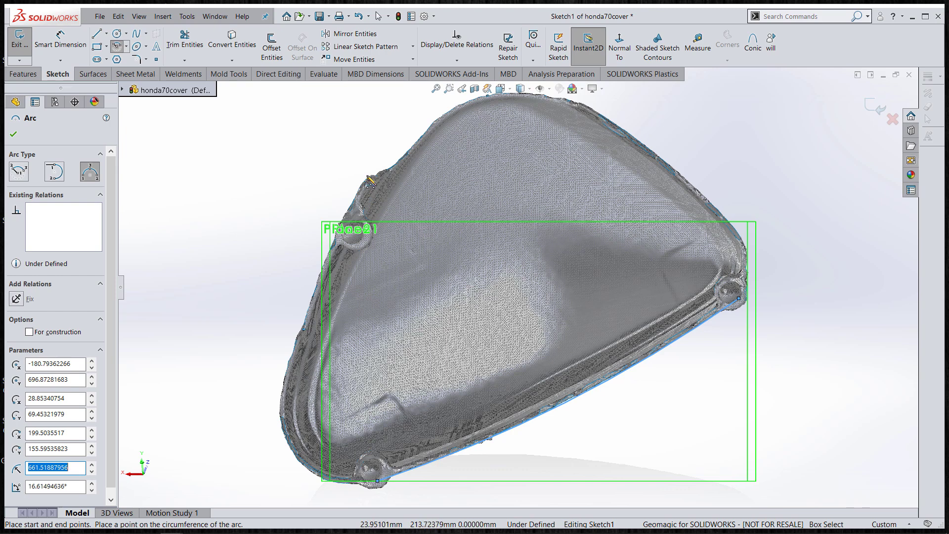
- Add 3-point arcs along the left edge and the top edge, then return to selecting
left_click(368, 176)
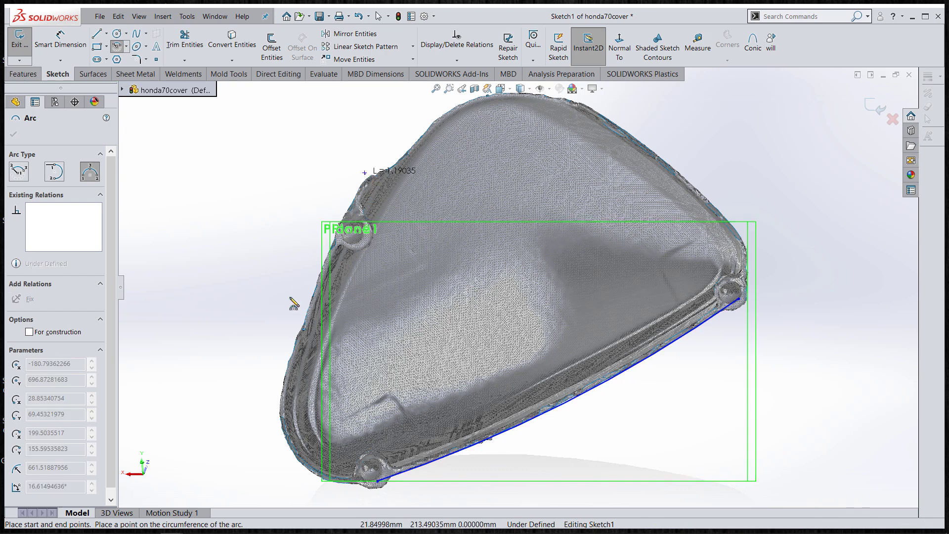
left_click(284, 393)
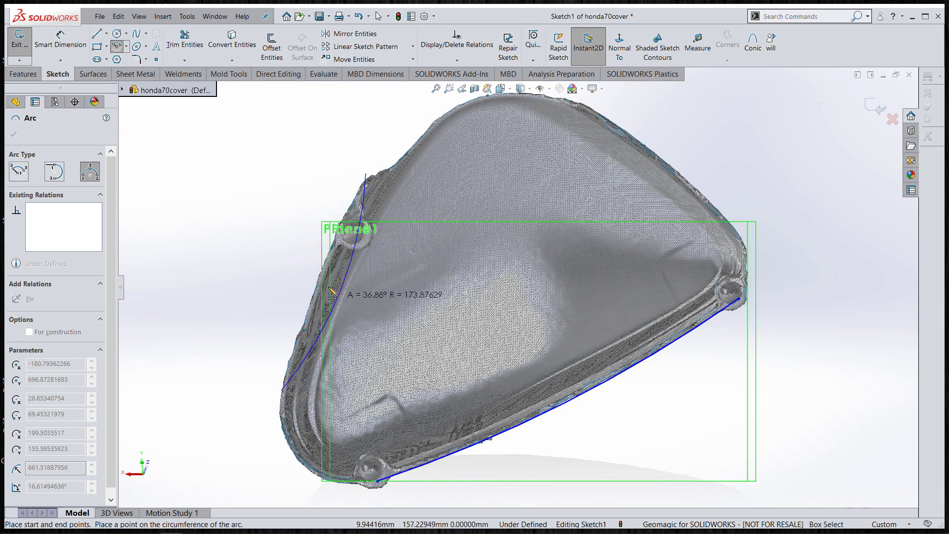
left_click(349, 228)
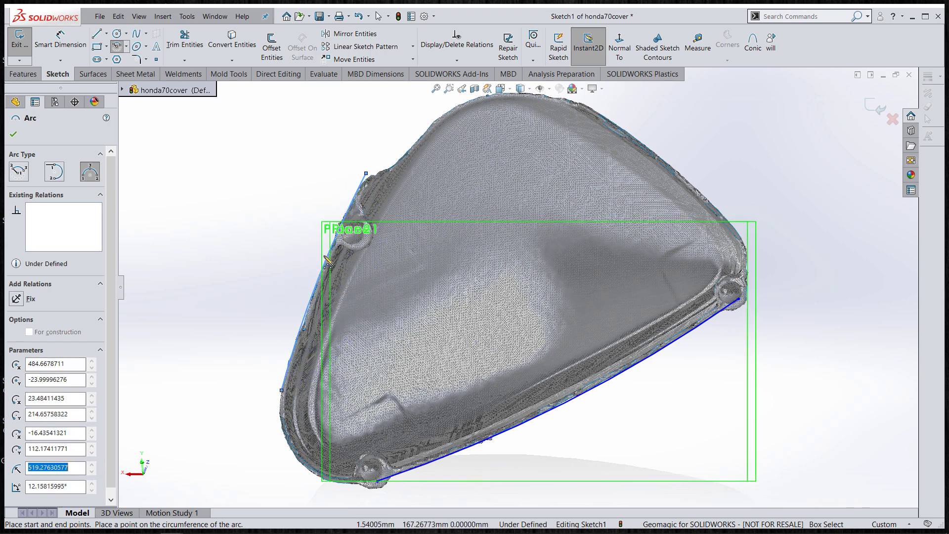
left_click(580, 101)
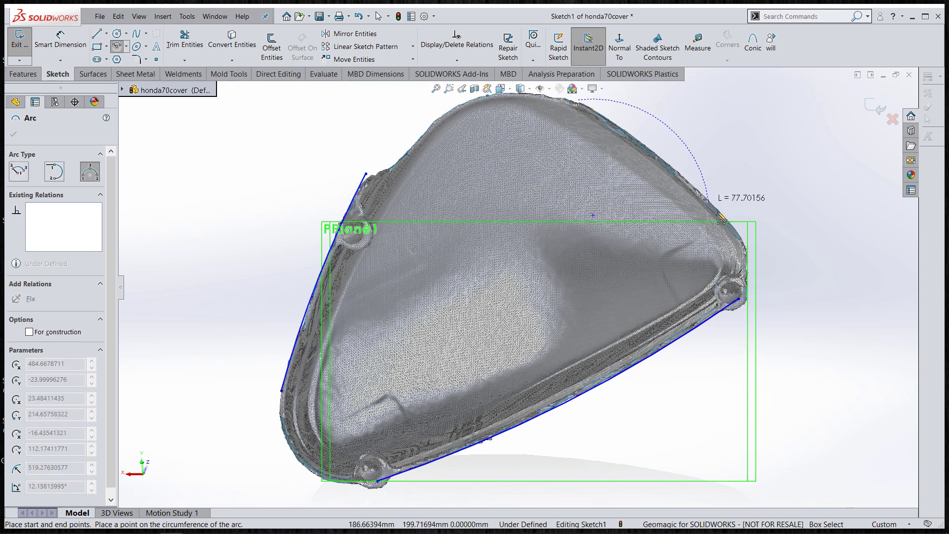
left_click(746, 245)
left_click(613, 124)
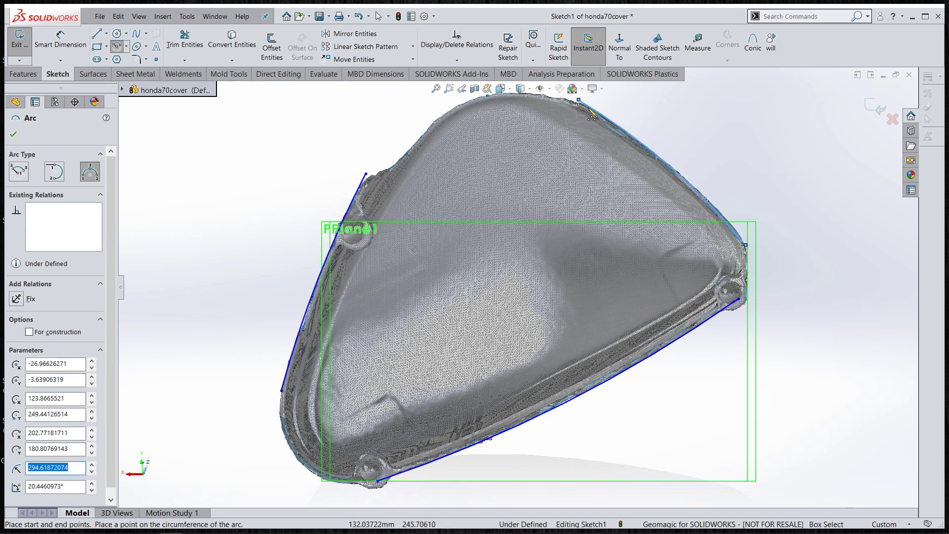
right_click(377, 179)
left_click(407, 169)
- Drag the left arc's upper end point upward past the cover
left_click(366, 173)
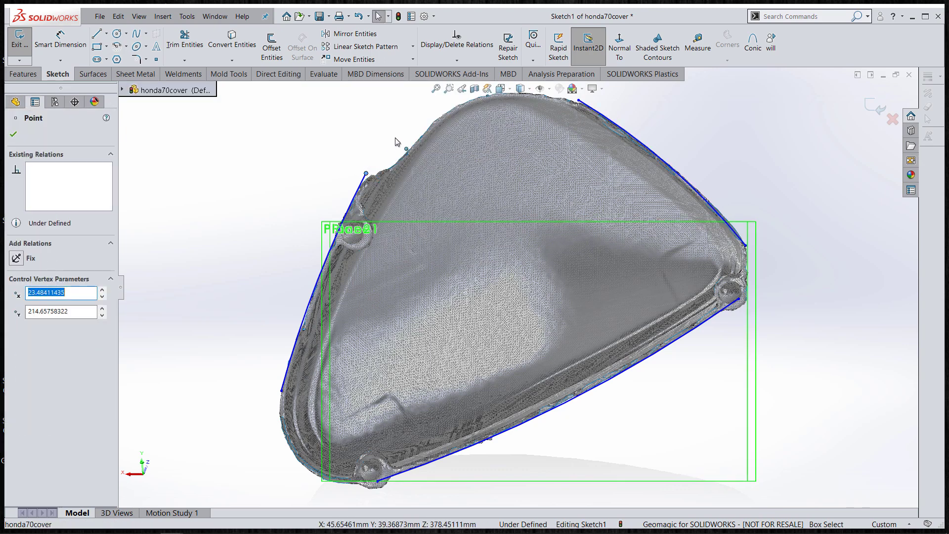
key("Escape")
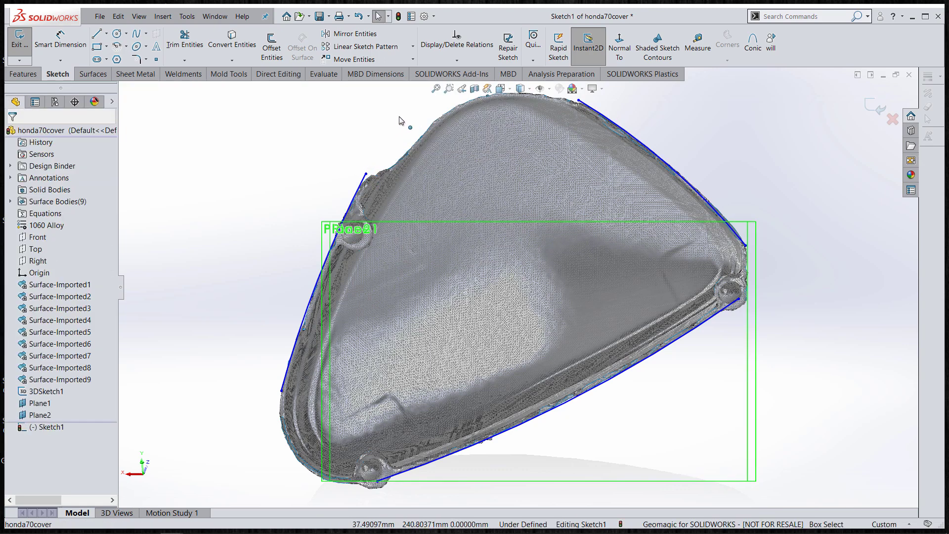
left_click_drag(366, 174, 393, 126)
- Draw a tangent arc from the line's end down to the cover's bottom edge
key("s")
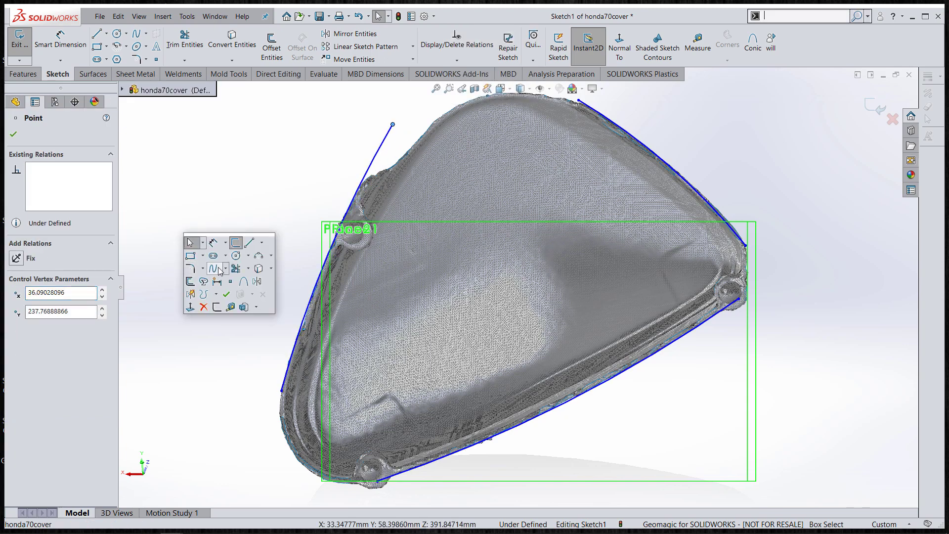
left_click(271, 255)
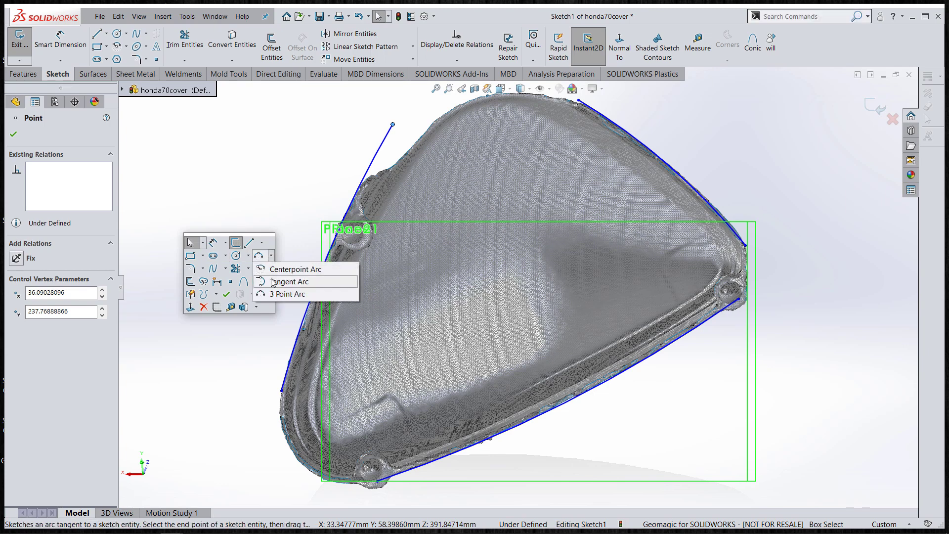
left_click(276, 282)
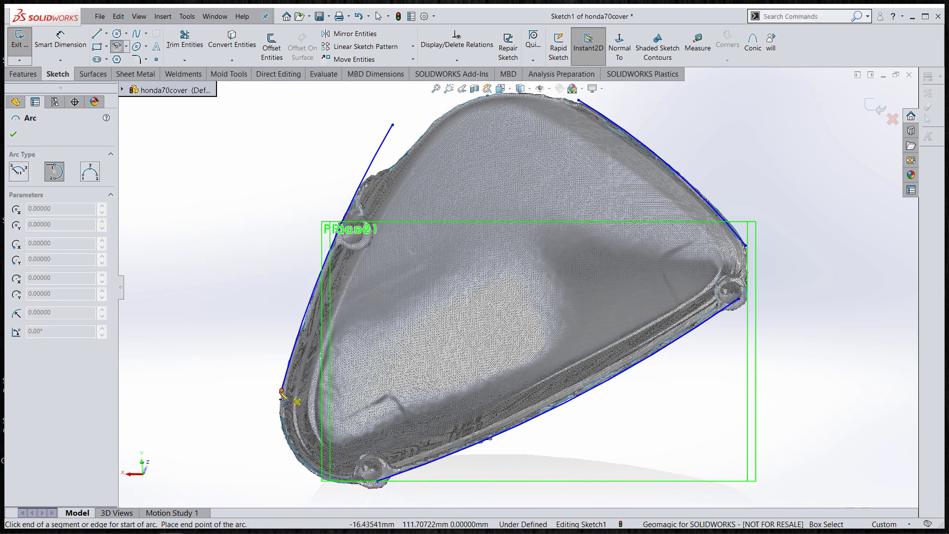
left_click(281, 390)
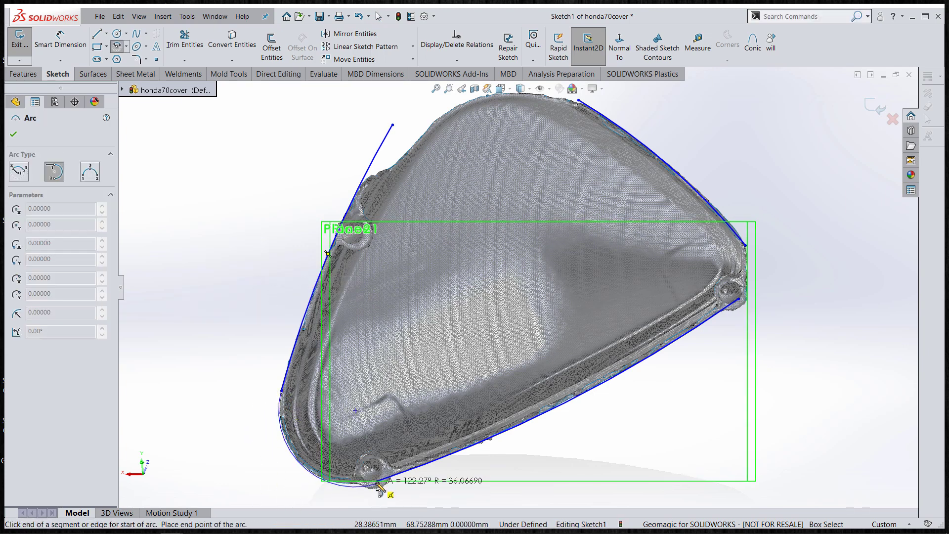
scroll(378, 481, "down", 5)
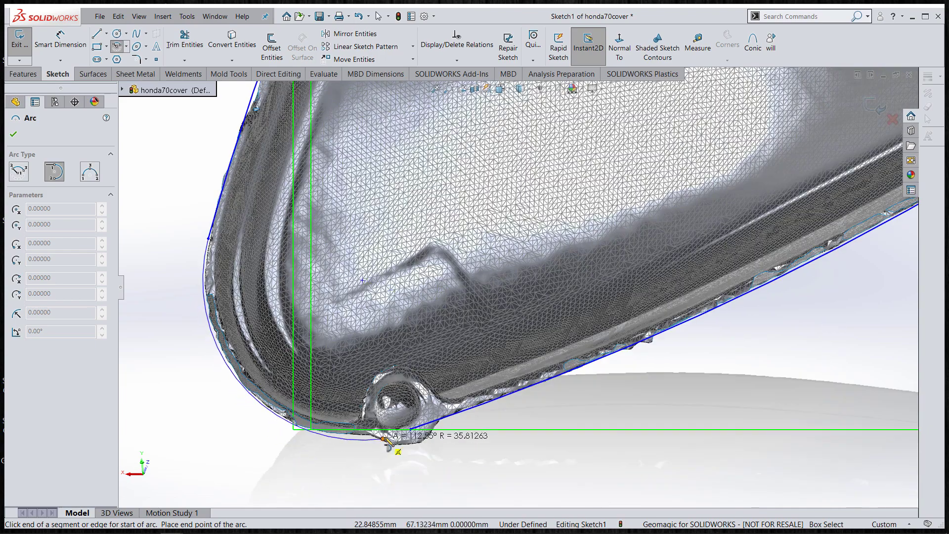
left_click(411, 429)
scroll(663, 349, "up", 2)
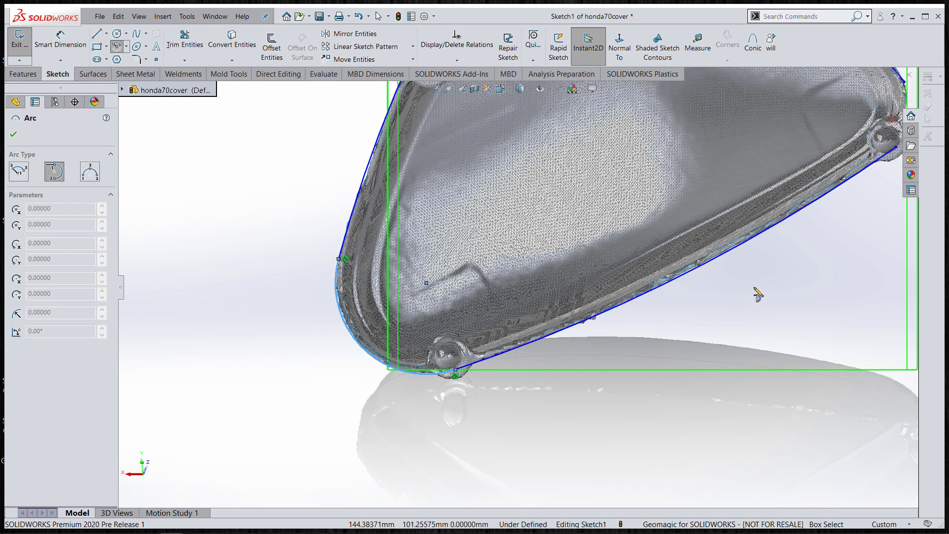
scroll(758, 293, "up", 3)
scroll(756, 185, "down", 2)
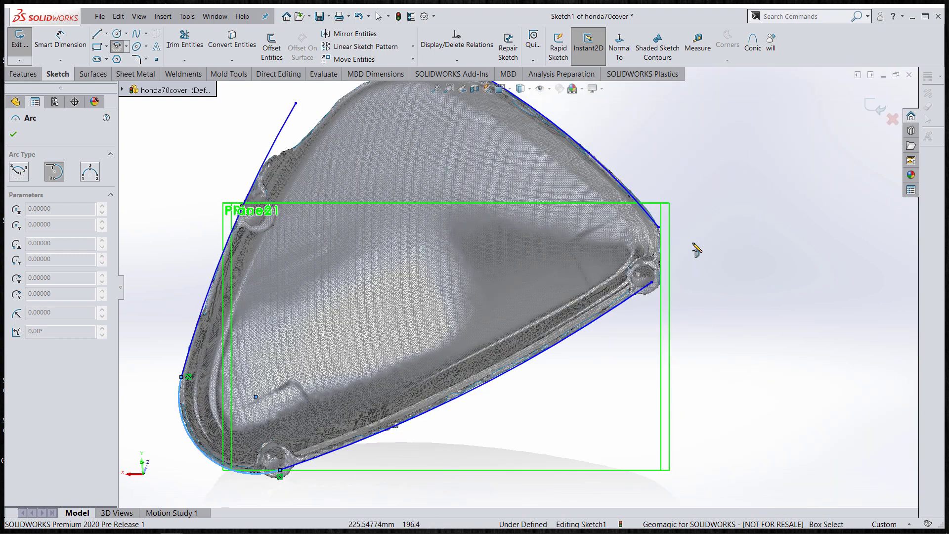
- Add tangent arcs around the right-hand corner and across the cover's top end
left_click(652, 282)
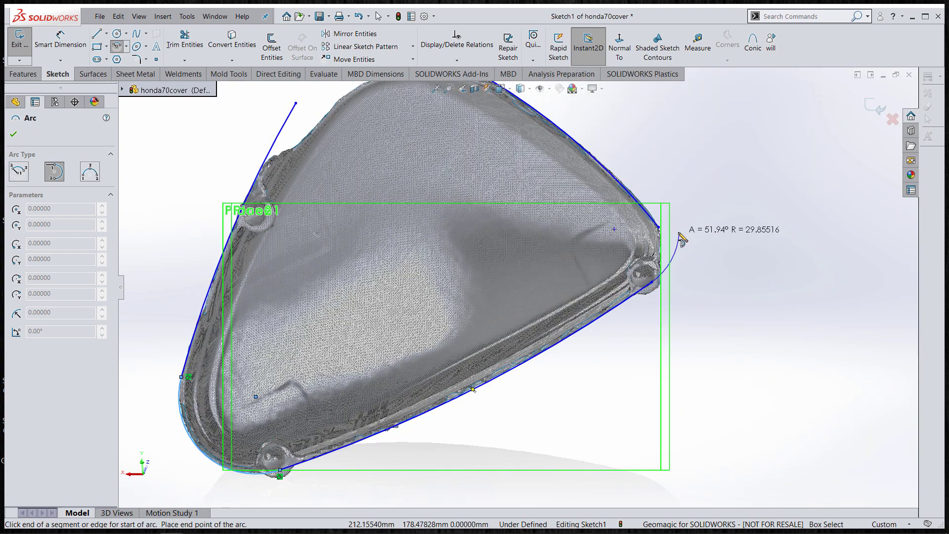
scroll(671, 237, "down", 3)
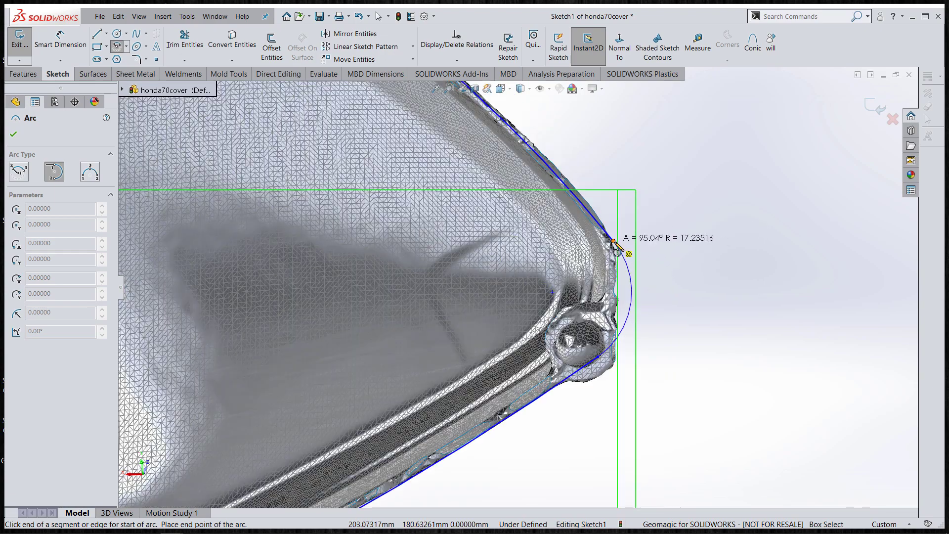
left_click(614, 241)
scroll(663, 276, "up", 2)
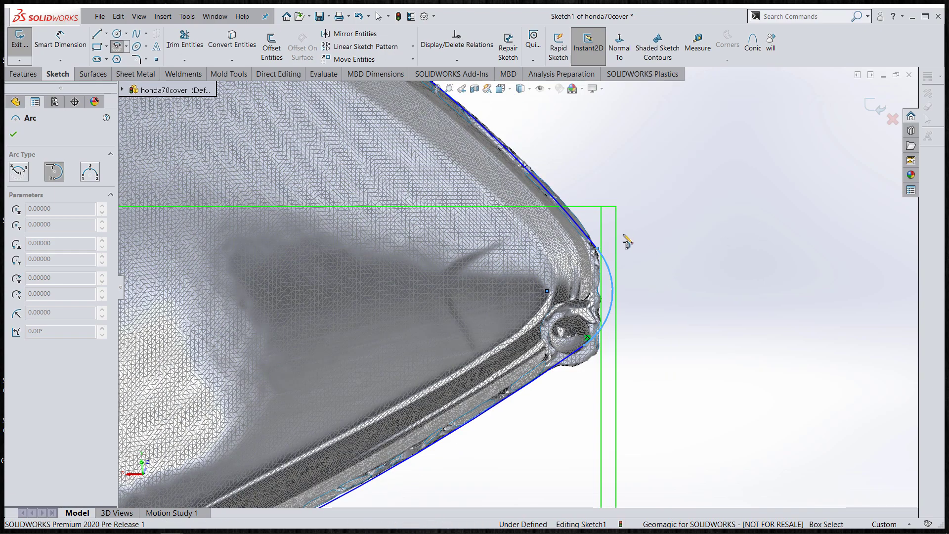
scroll(445, 198, "up", 4)
scroll(347, 193, "down", 4)
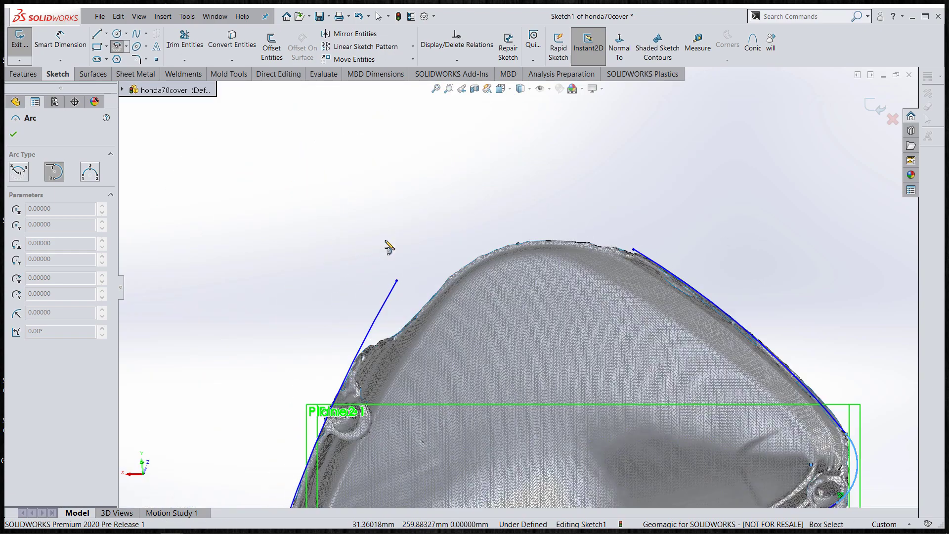
left_click(398, 281)
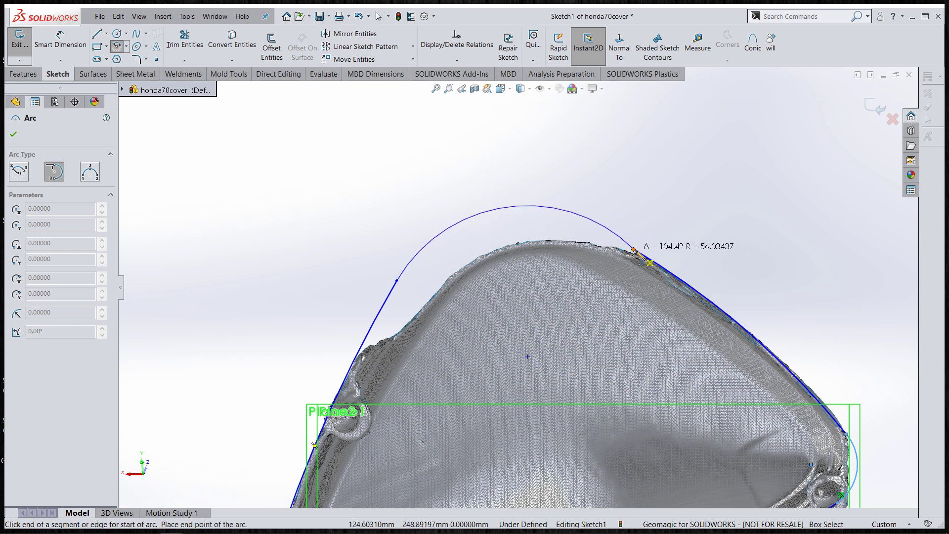
left_click(635, 250)
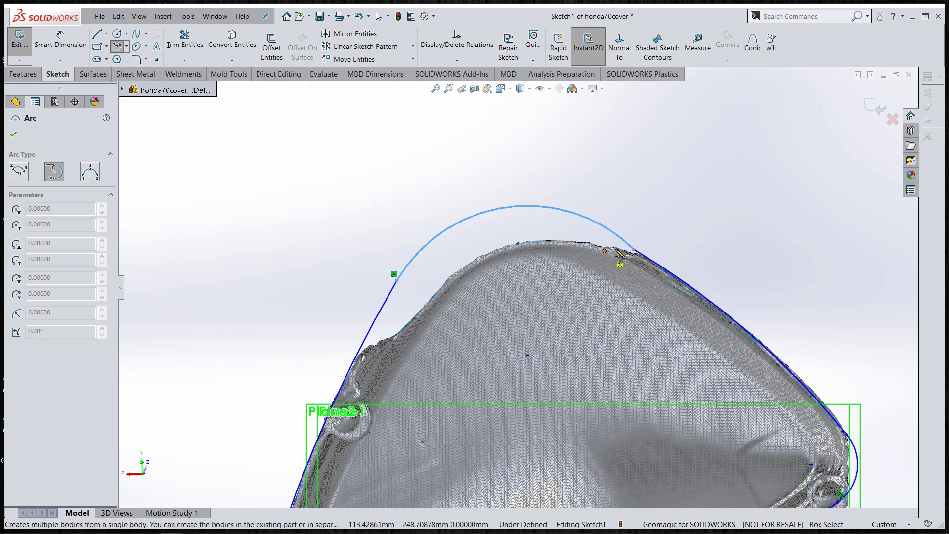
- Drag a spline vertex near the right corner so the outline follows the scanned cover edge
key("Escape")
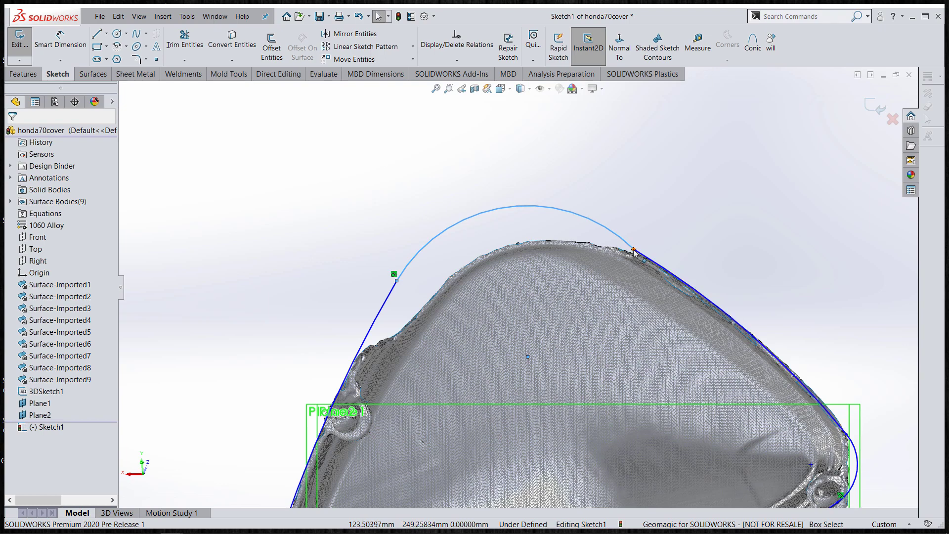
left_click(635, 250)
scroll(625, 246, "up", 3)
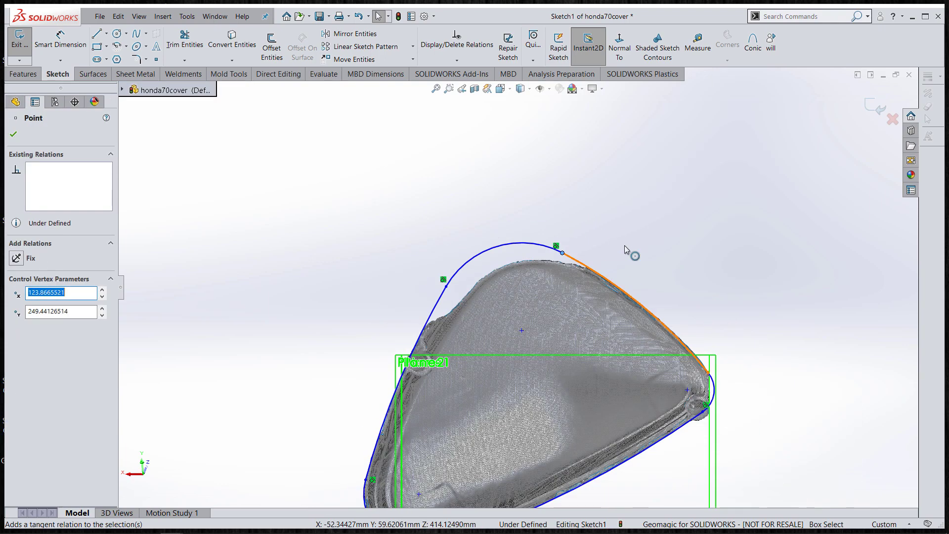
left_click(708, 372)
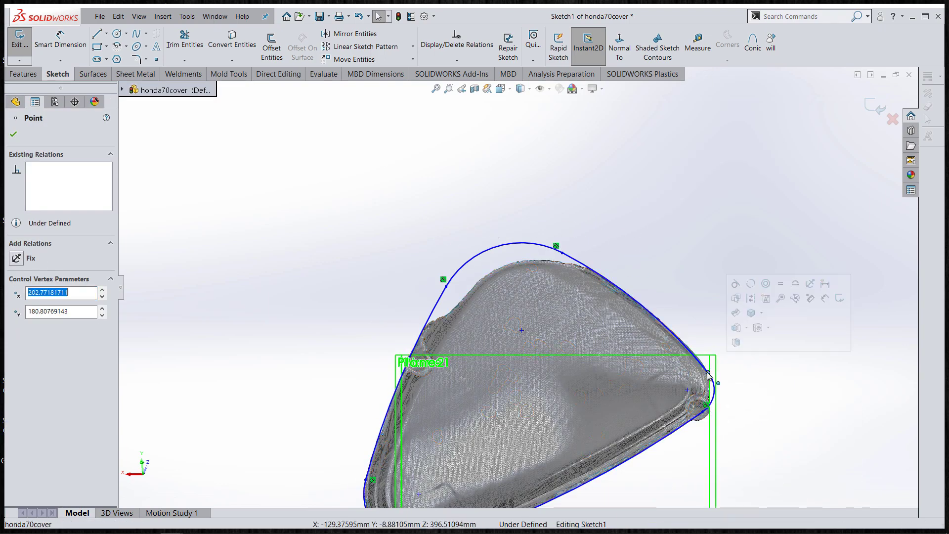
left_click(719, 279)
scroll(444, 405, "up", 5)
scroll(447, 421, "down", 5)
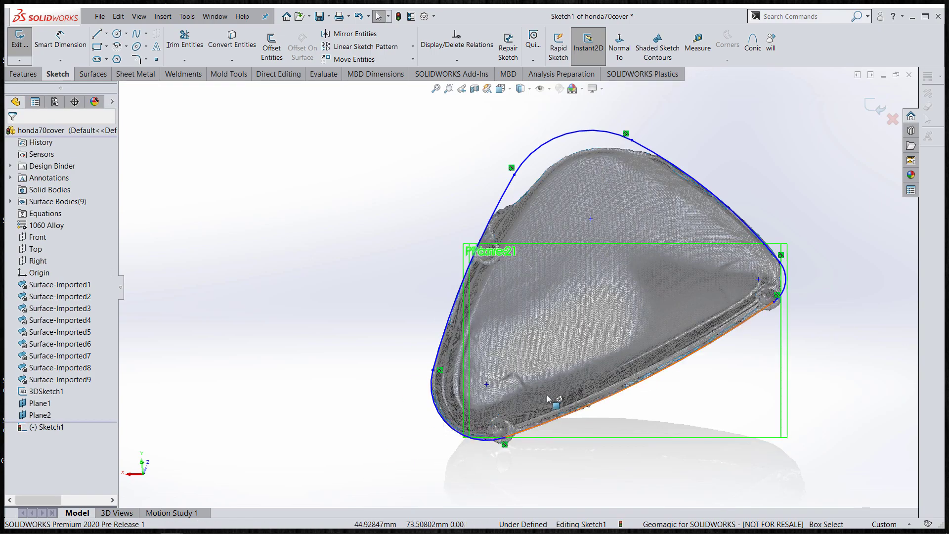
scroll(558, 208, "up", 3)
scroll(559, 207, "down", 6)
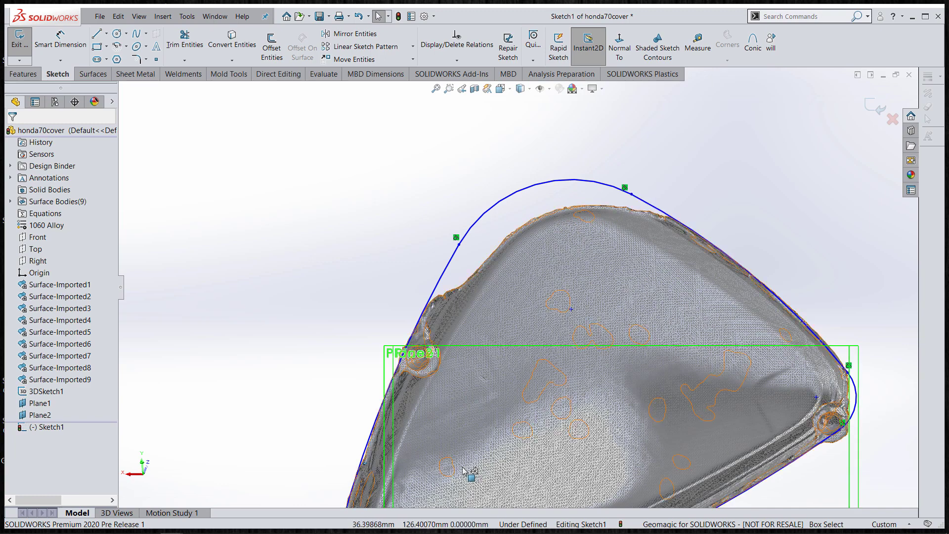
scroll(460, 459, "up", 4)
scroll(544, 435, "down", 5)
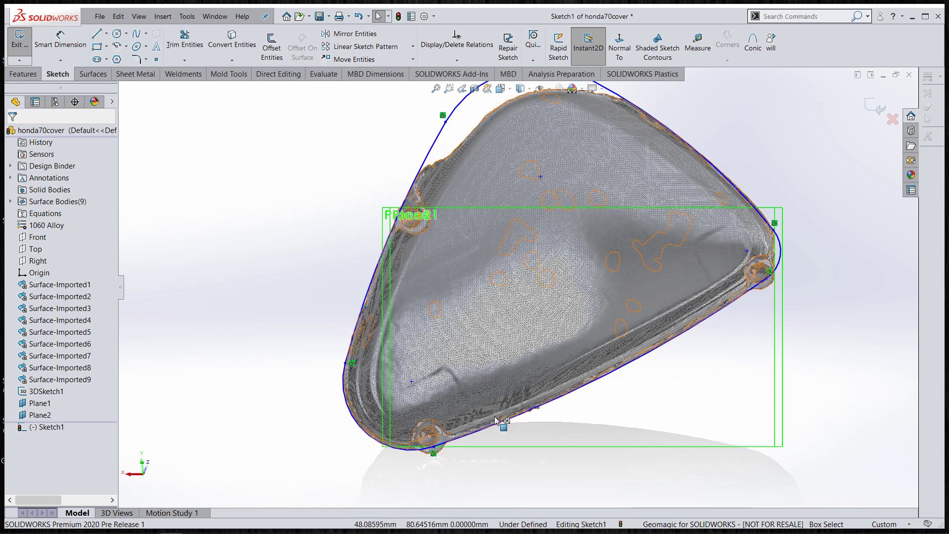
left_click(738, 300)
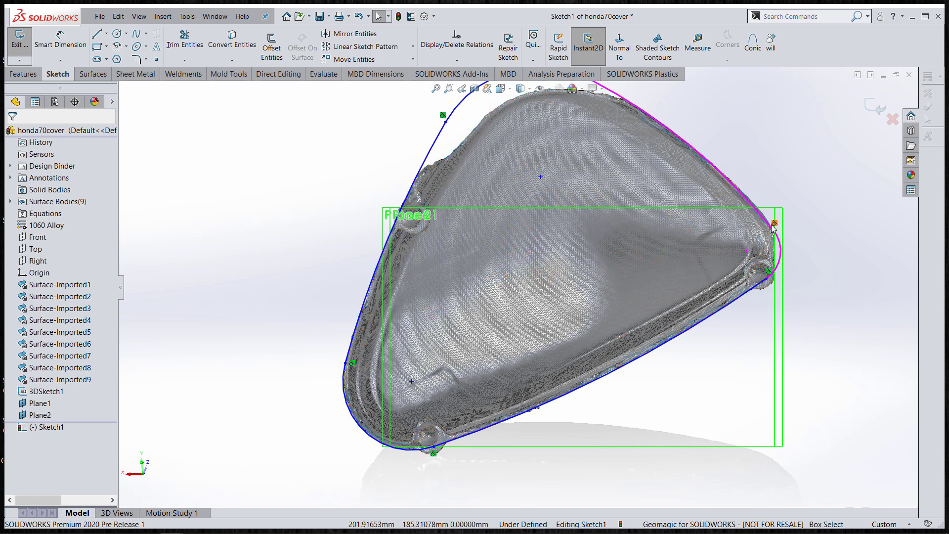
left_click_drag(774, 230, 775, 229)
scroll(495, 282, "up", 3)
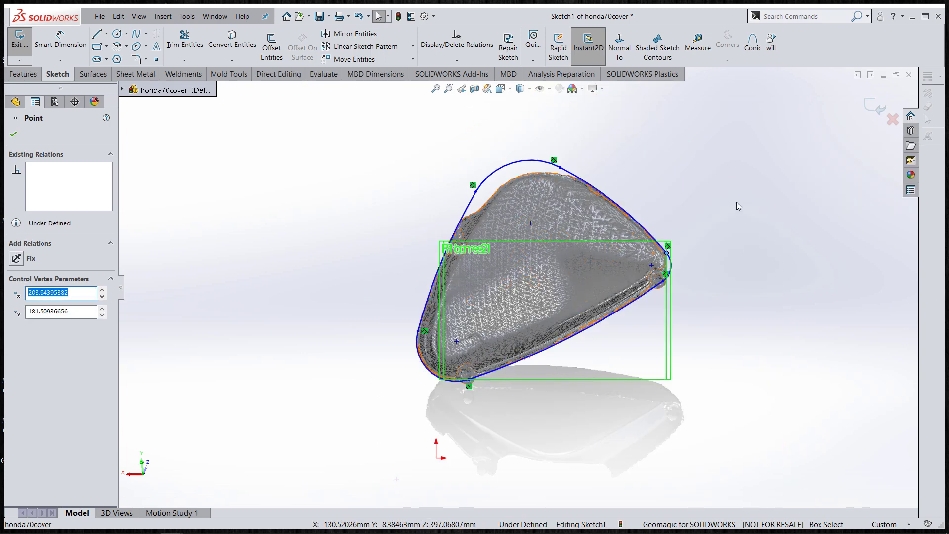
left_click(880, 115)
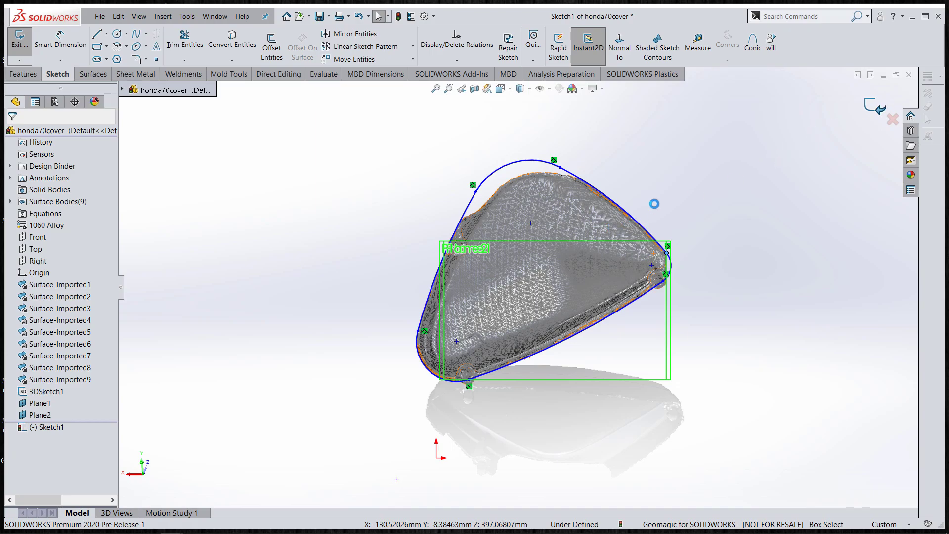
- Exit the outline sketch, orbit to an oblique top view, and select Sketch1 in the tree
key("ctrl+b")
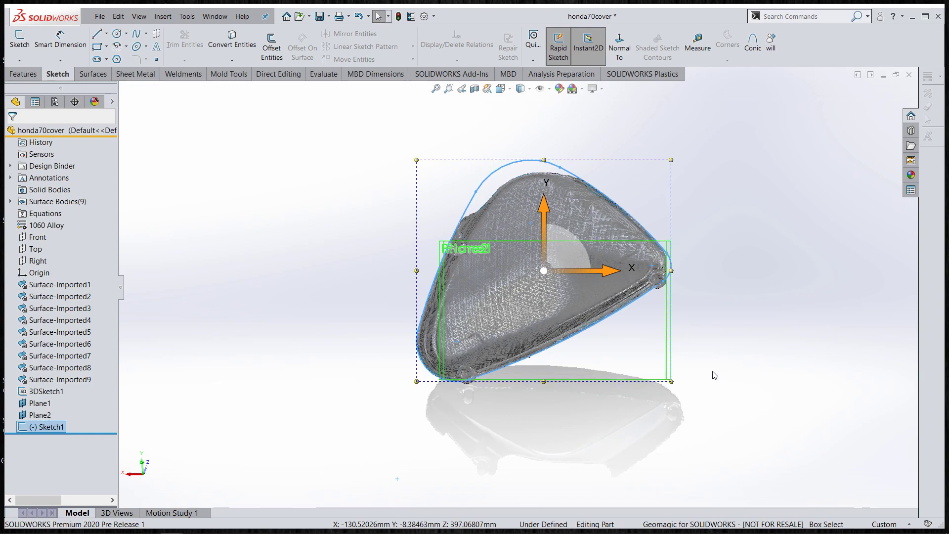
middle_click_drag(697, 377, 509, 279)
middle_click_drag(448, 403, 526, 208)
mouse_move(604, 302)
middle_mouse_down()
mouse_move(594, 240)
mouse_move(603, 295)
mouse_move(614, 243)
middle_mouse_up()
left_click(670, 146)
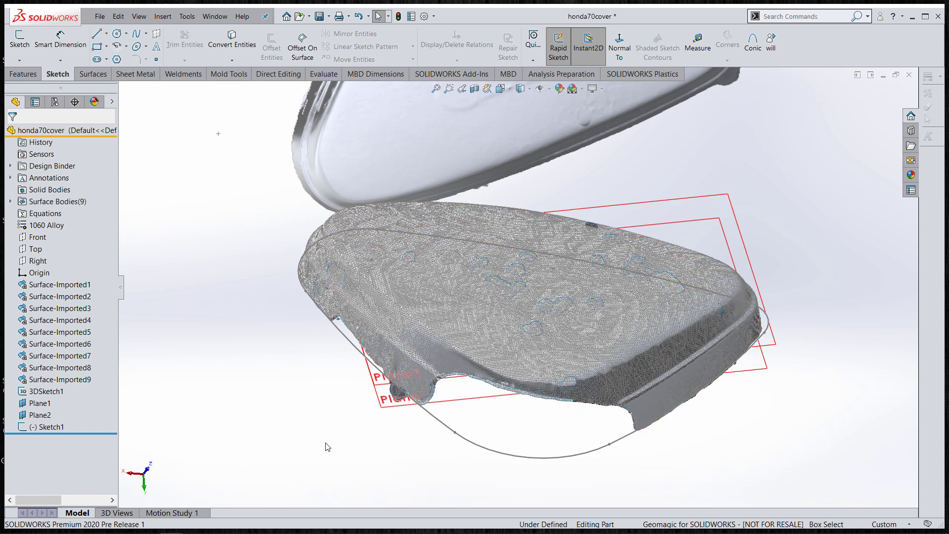
left_click(51, 427)
- Extrude Sketch1 in the reversed direction, 16 mm deep with a 13° draft
key("s")
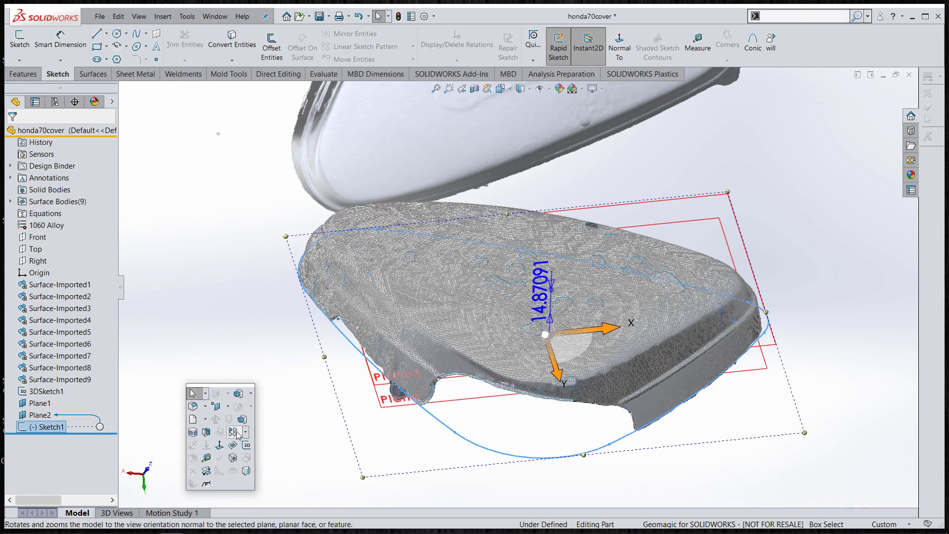
left_click(240, 430)
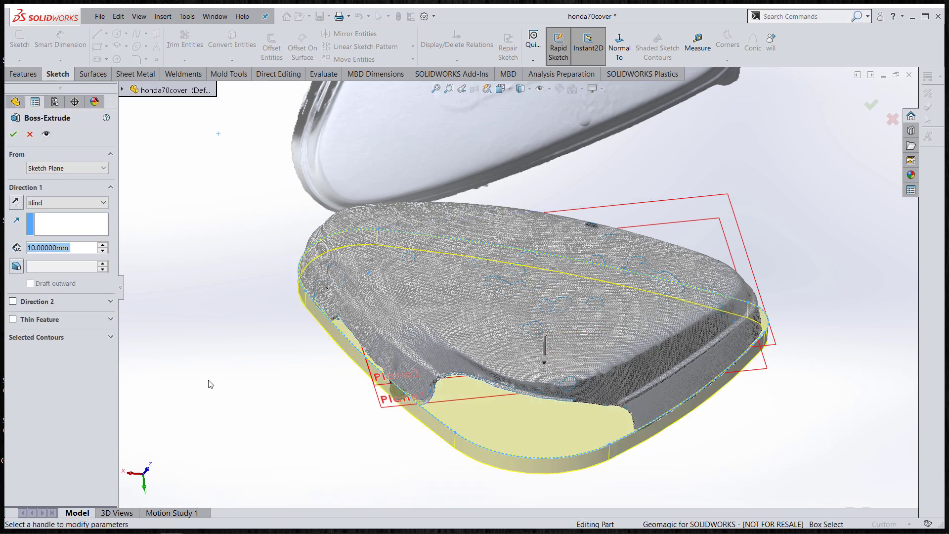
left_click(16, 203)
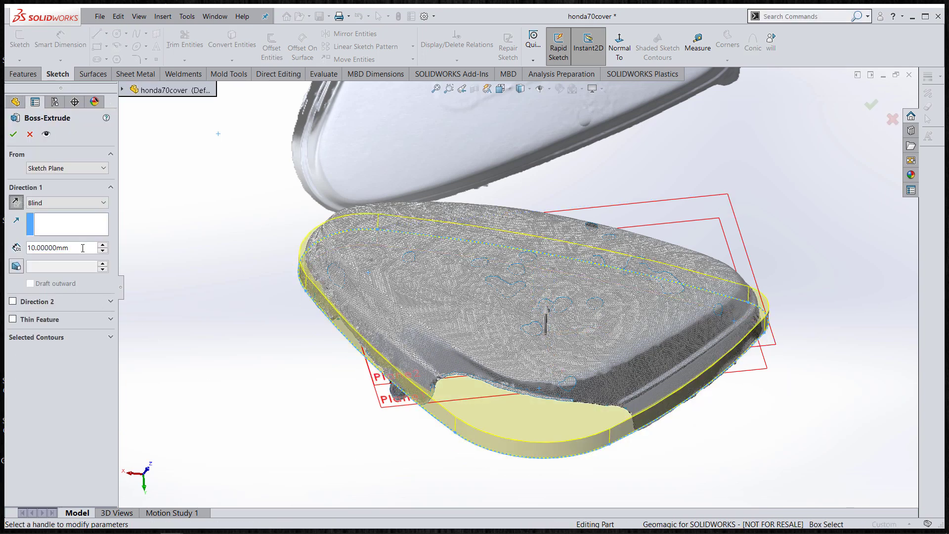
double_click(61, 249)
type("1")
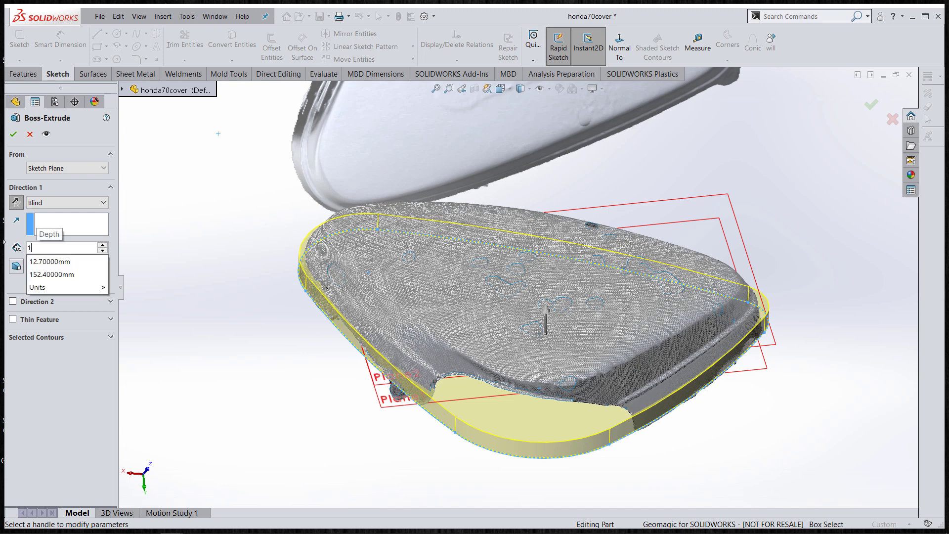
type("6")
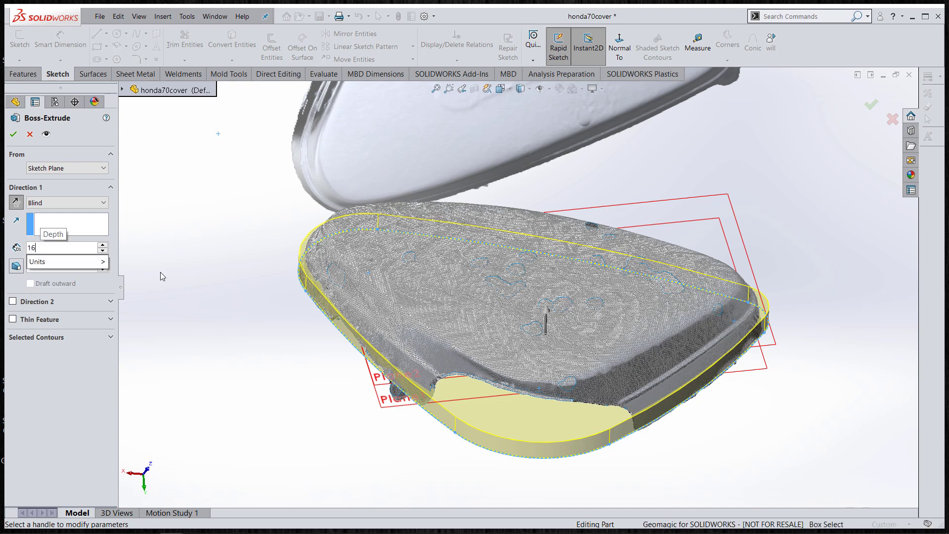
key("Return")
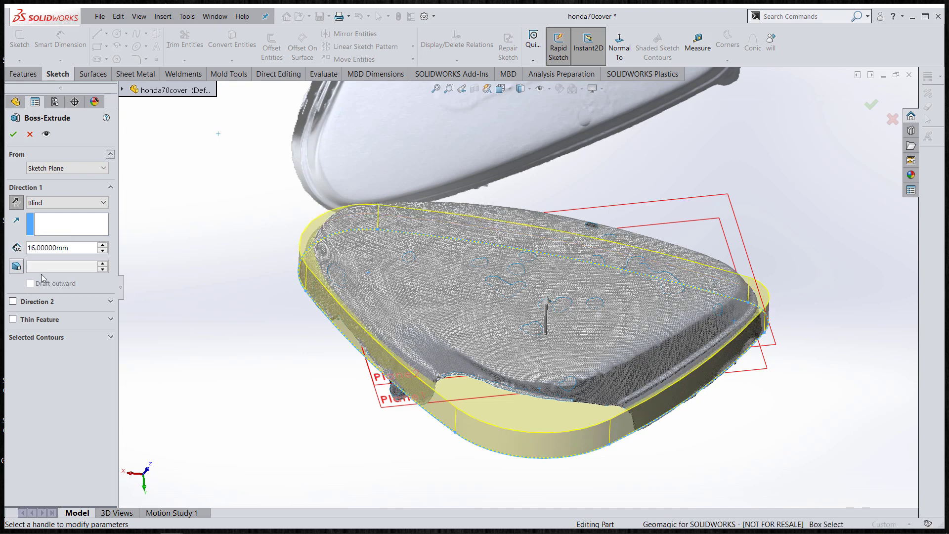
left_click(15, 266)
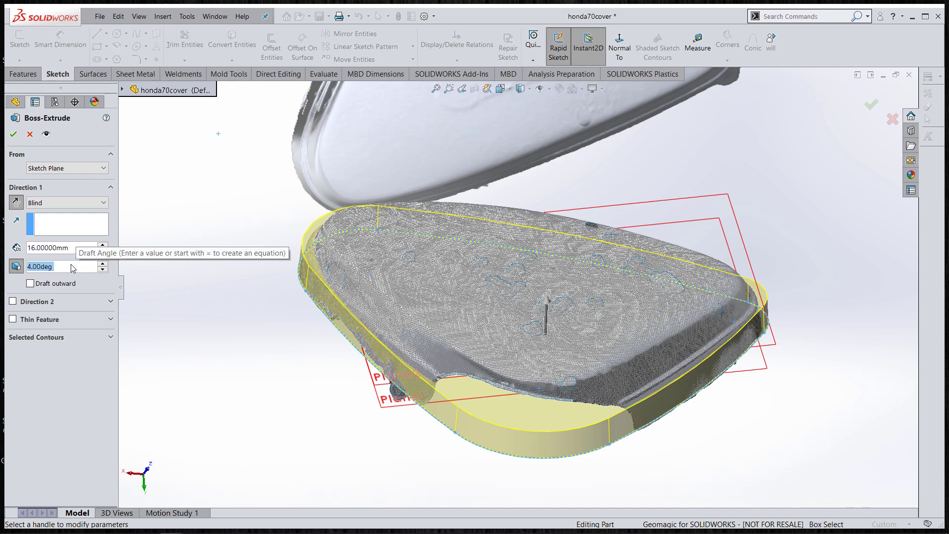
type("13")
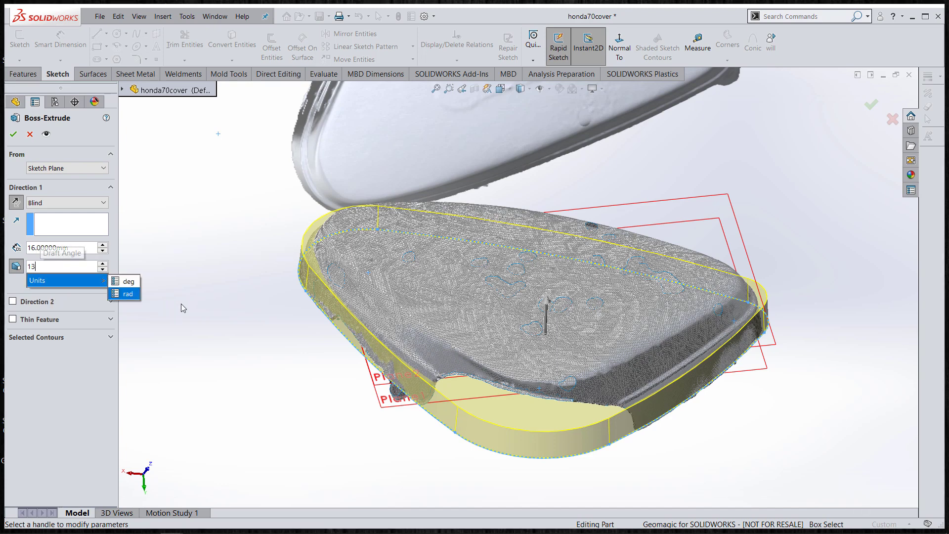
key("Return")
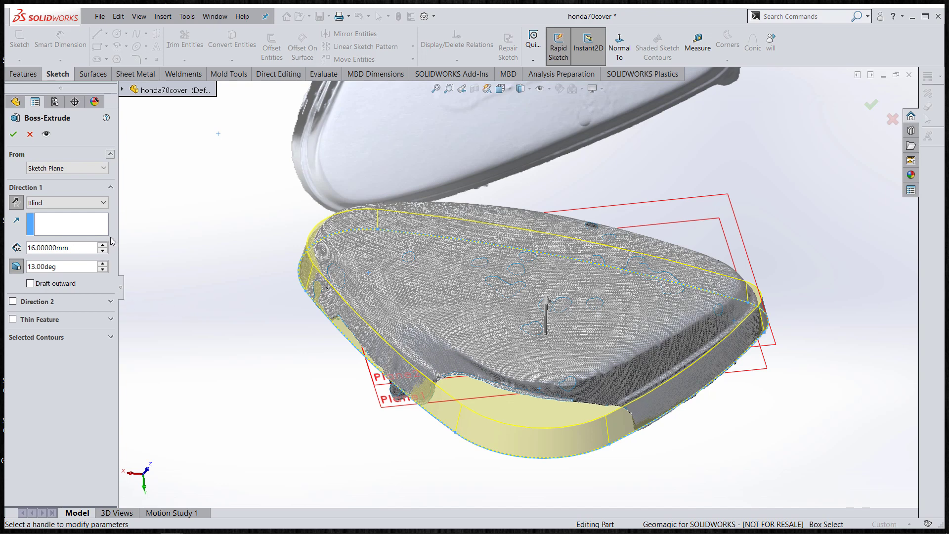
left_click(14, 134)
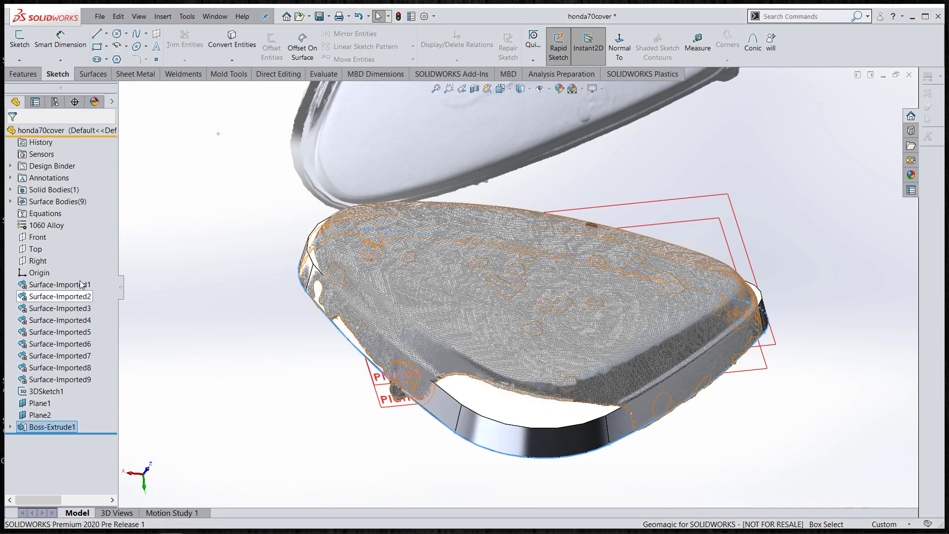
- Suppress Surface-Imported1 through Surface-Imported9, then undo the suppression
left_click(79, 285)
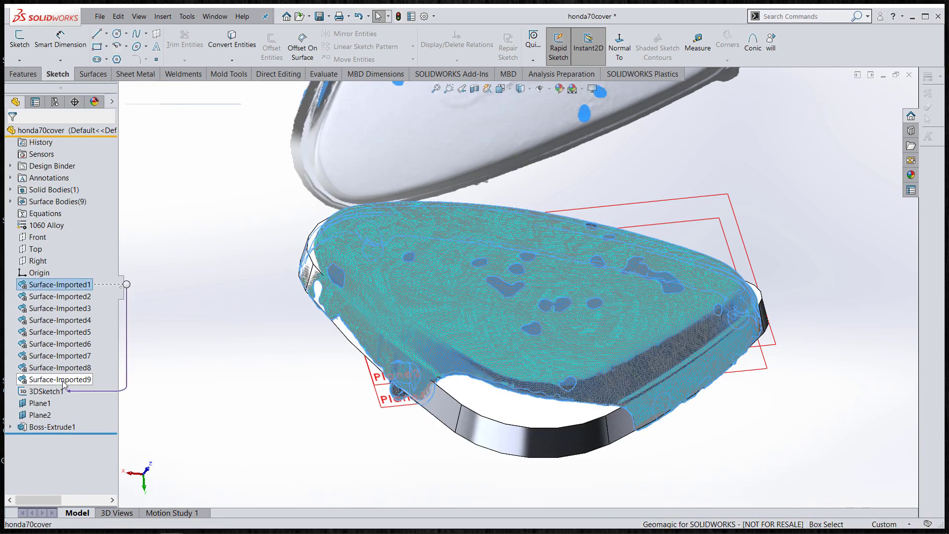
left_click(63, 380, "shift")
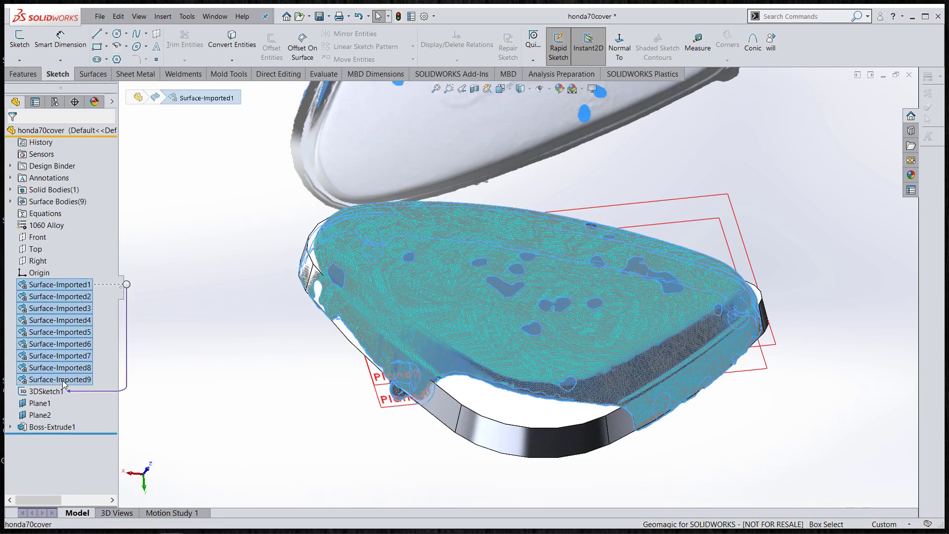
right_click(64, 332)
left_click(79, 310)
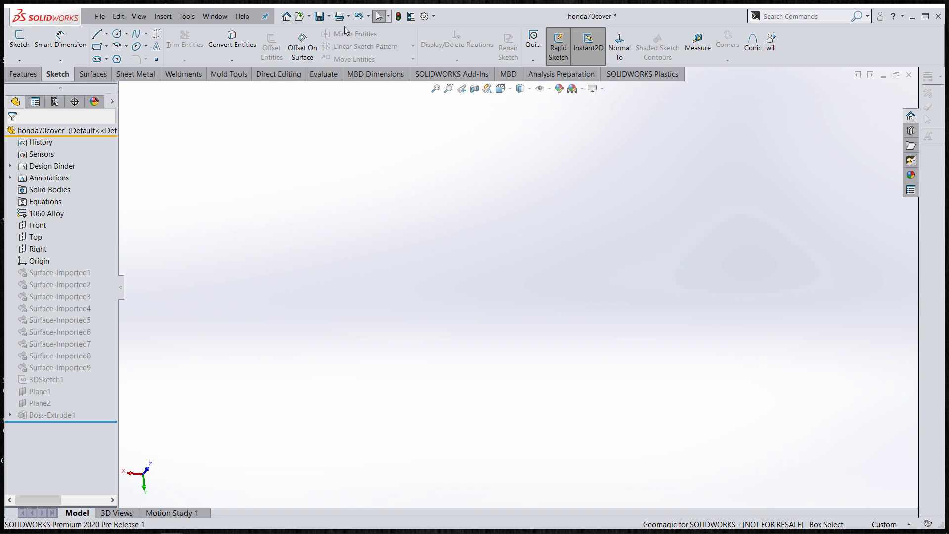
left_click(358, 16)
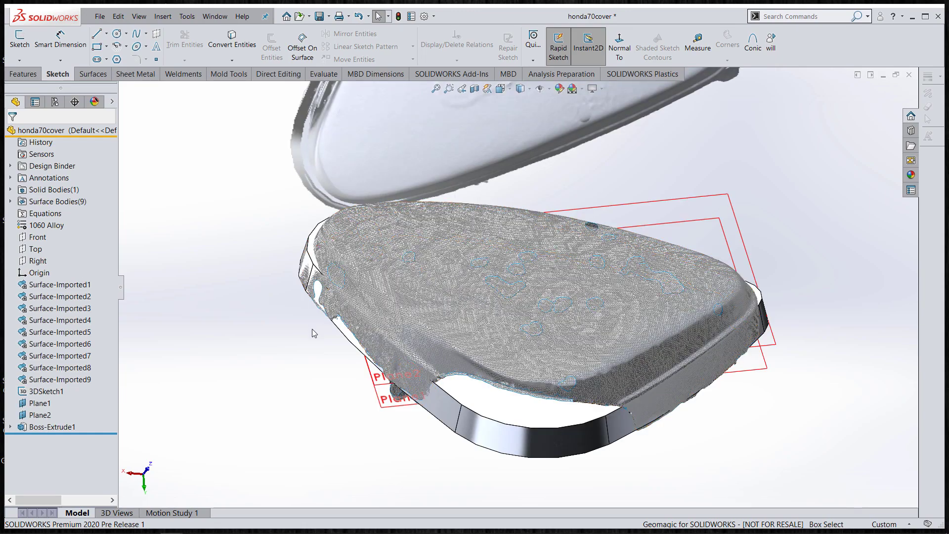
- Suppress Surface-Imported1, then unsuppress it so all nine scan surfaces return
middle_click_drag(314, 343, 302, 317)
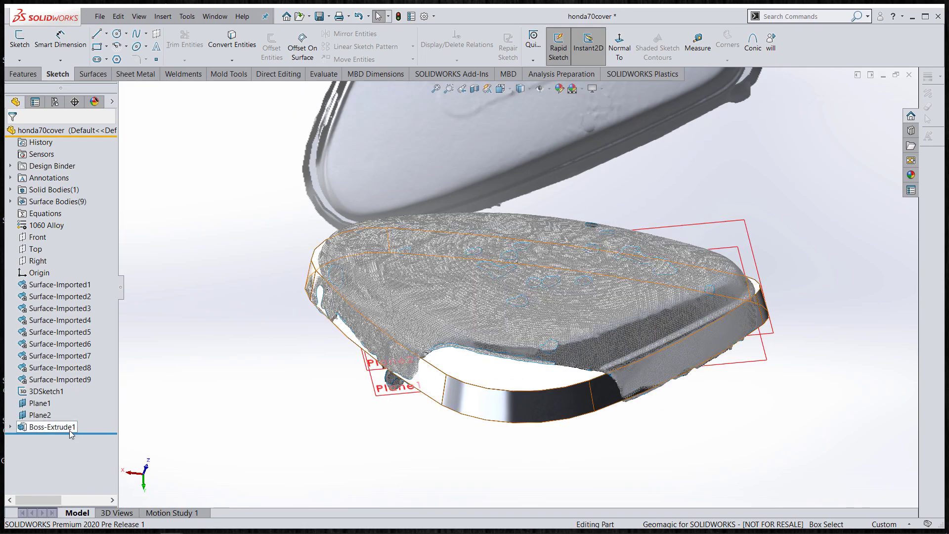
middle_click_drag(346, 376, 316, 376)
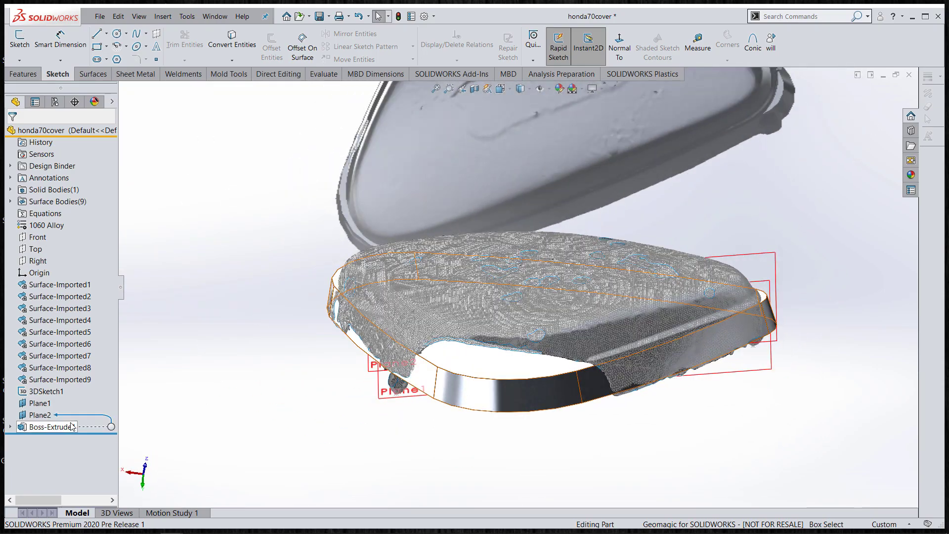
right_click(66, 288)
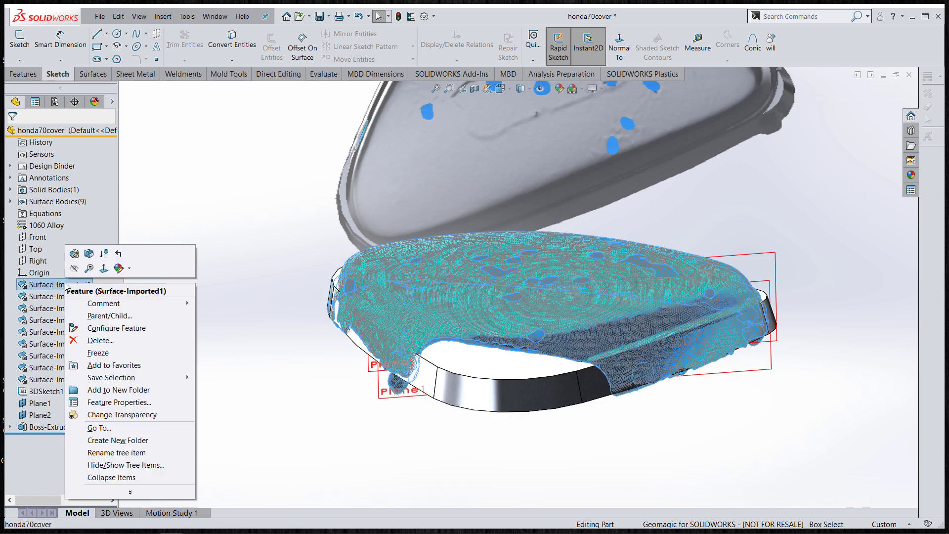
left_click(103, 254)
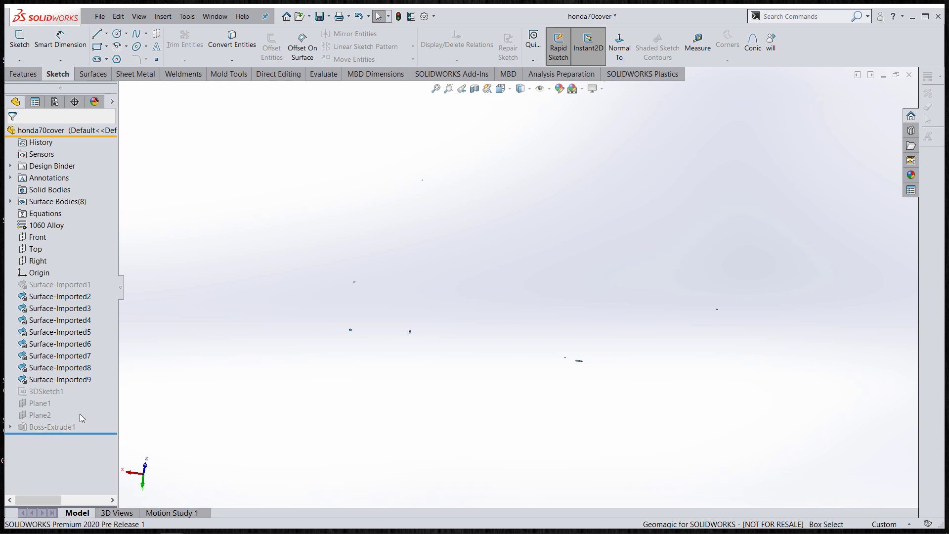
middle_click_drag(551, 367, 551, 403)
right_click(101, 286)
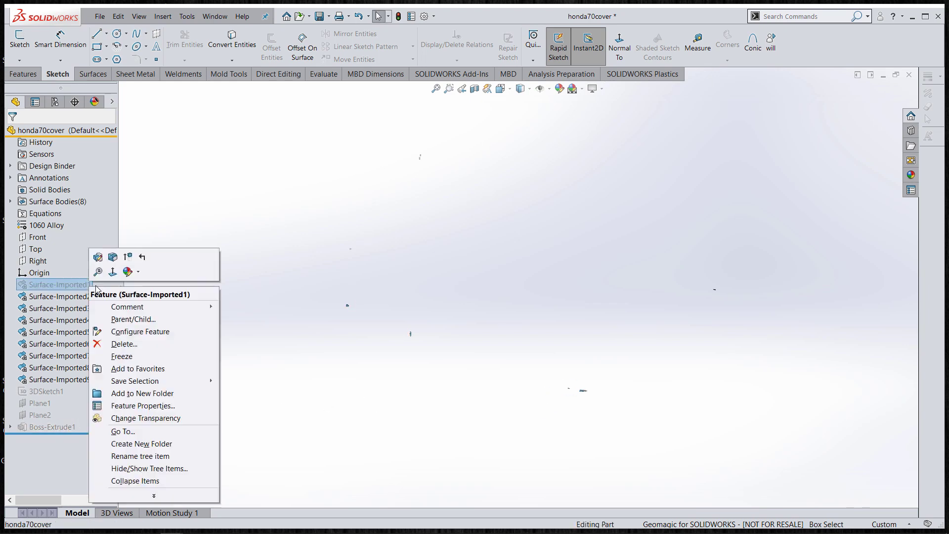
left_click(127, 257)
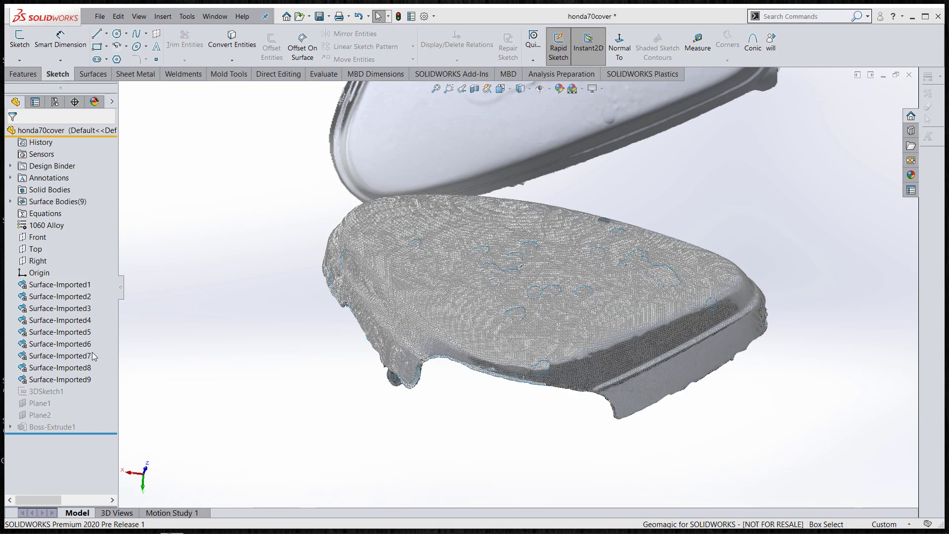
- Unsuppress Boss-Extrude1 together with 3DSketch1, Plane1 and Plane2
right_click(50, 425)
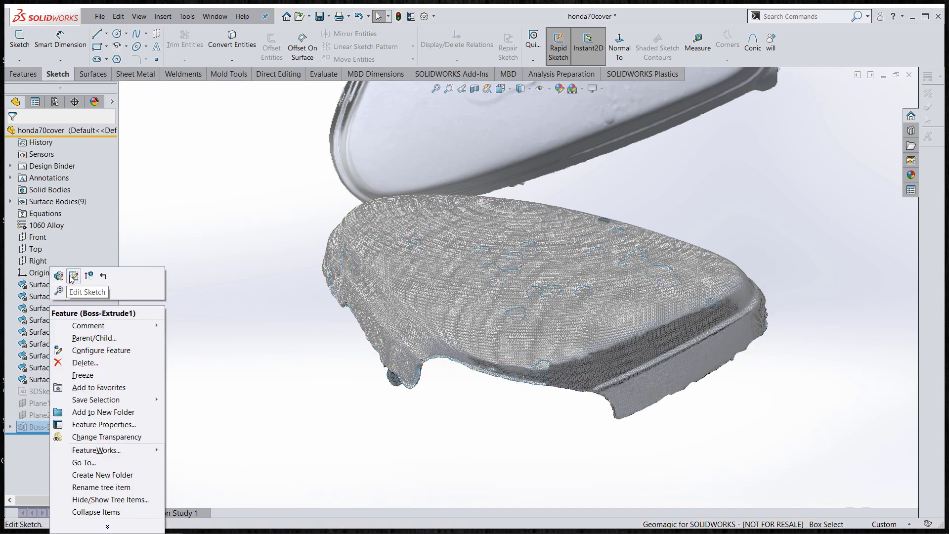
left_click(16, 421)
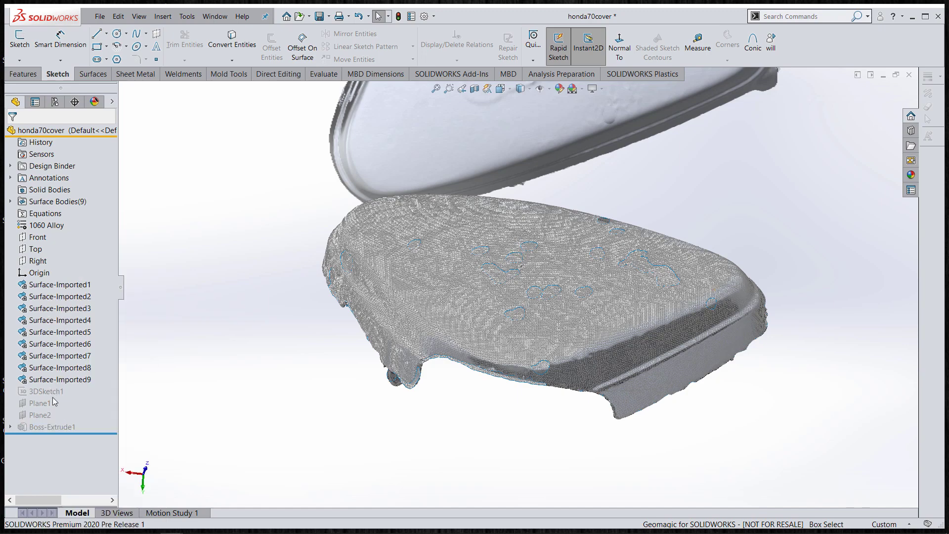
right_click(41, 426)
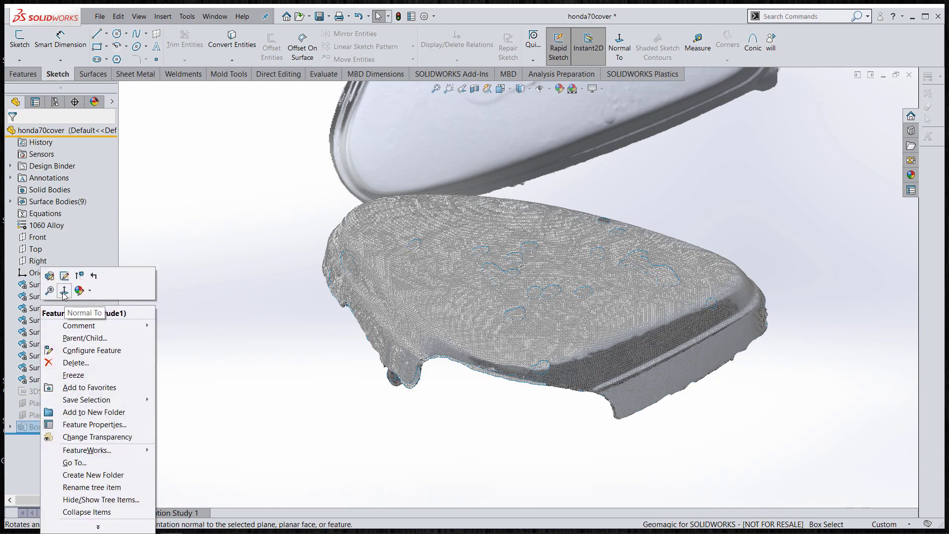
middle_click_drag(196, 387, 185, 348)
right_click(49, 427)
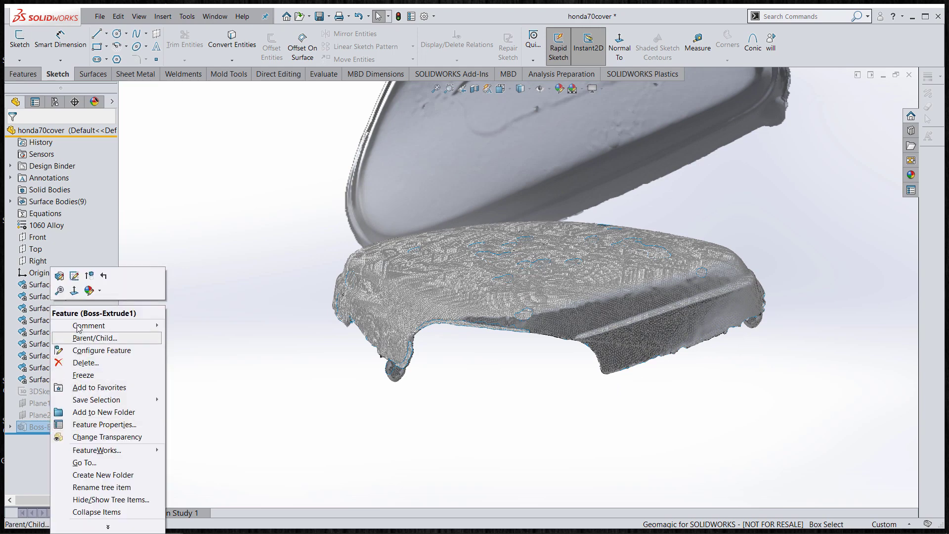
left_click(88, 277)
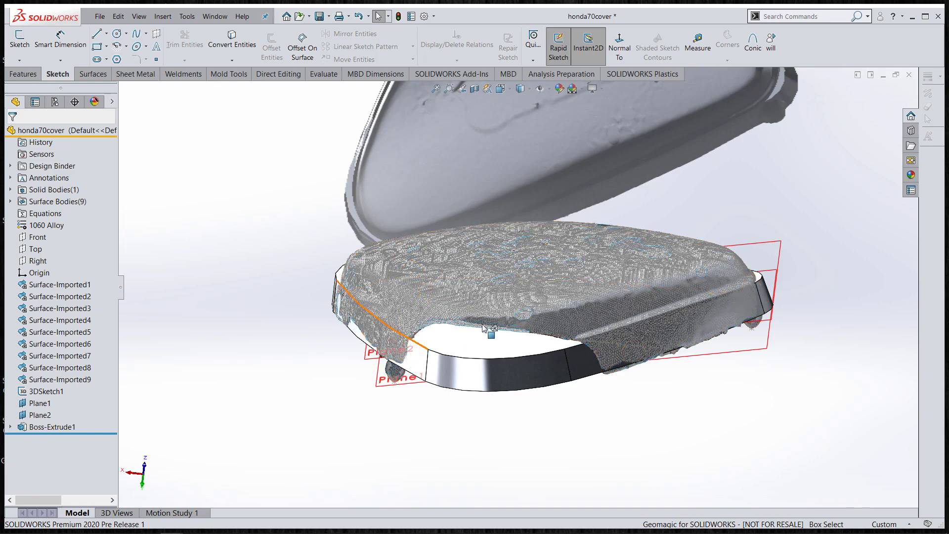
- On the extrude's top face, sketch the outline offset 4 mm inward with reversed direction
mouse_move(492, 342)
middle_mouse_down()
mouse_move(513, 327)
mouse_move(491, 351)
middle_mouse_up()
left_click(491, 351)
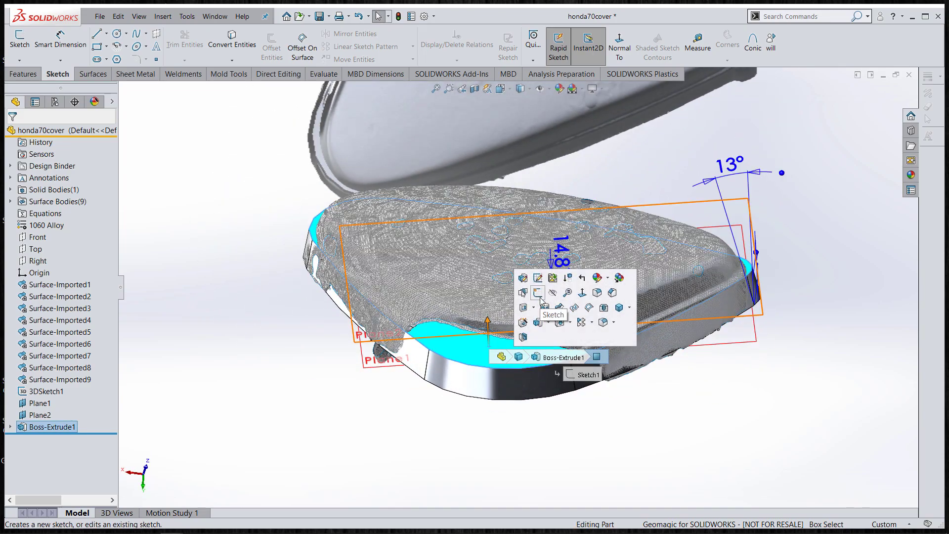
left_click(543, 300)
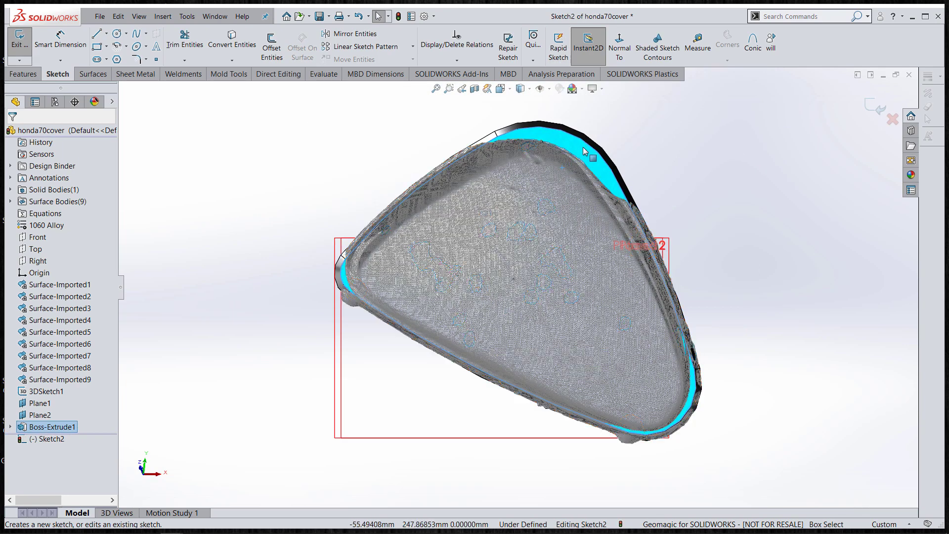
key("s")
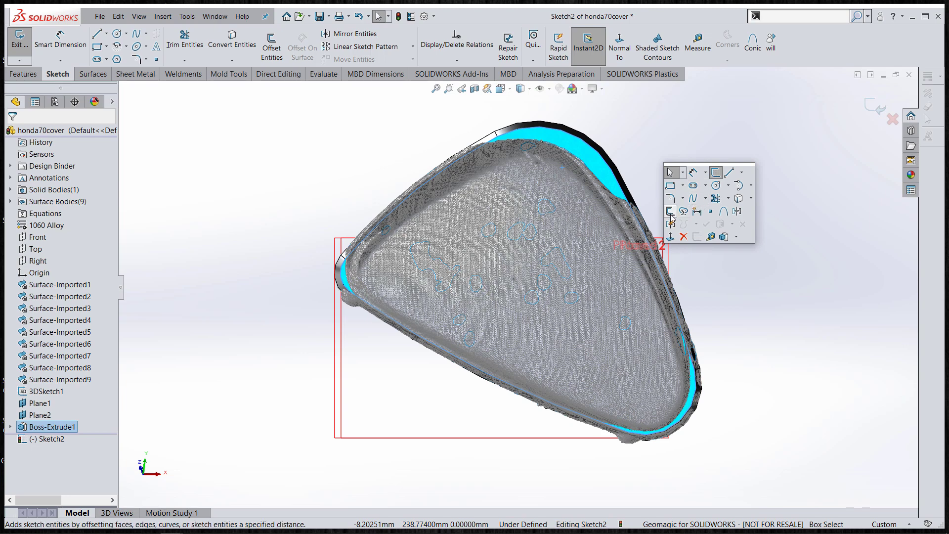
left_click(697, 203)
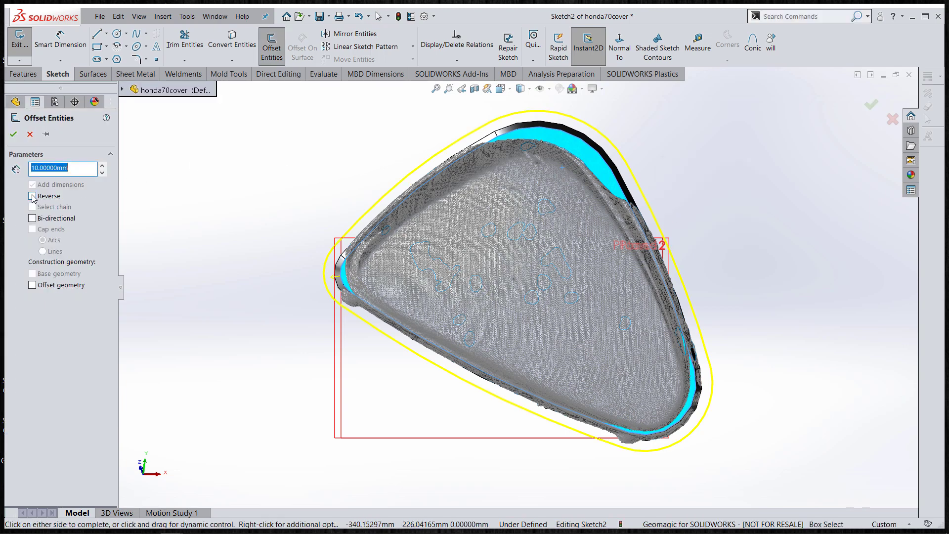
type("4")
key("Return")
left_click(32, 197)
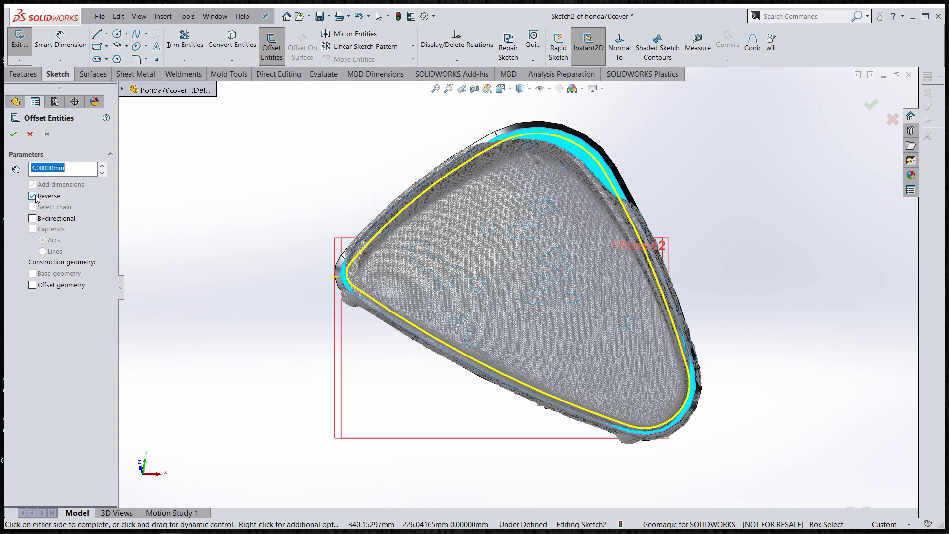
left_click(14, 136)
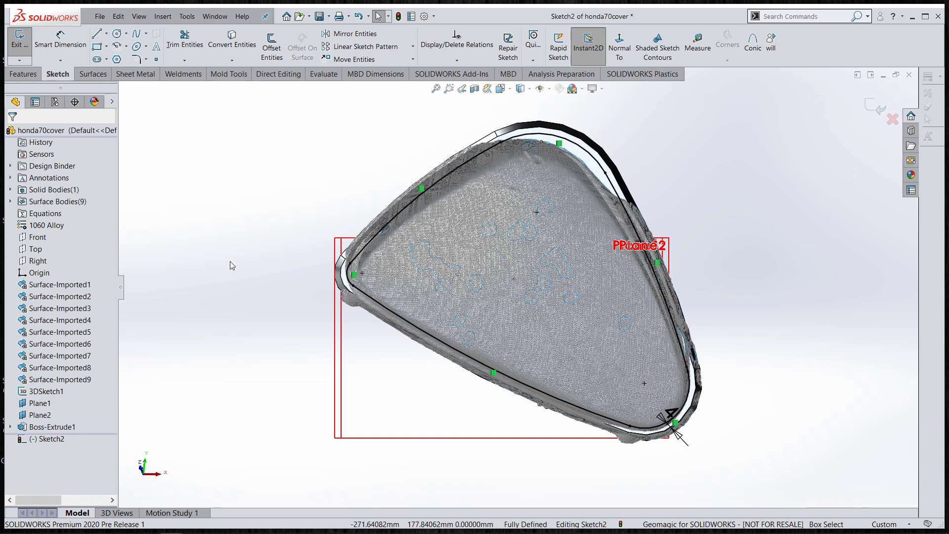
middle_click_drag(240, 318, 266, 229)
key("s")
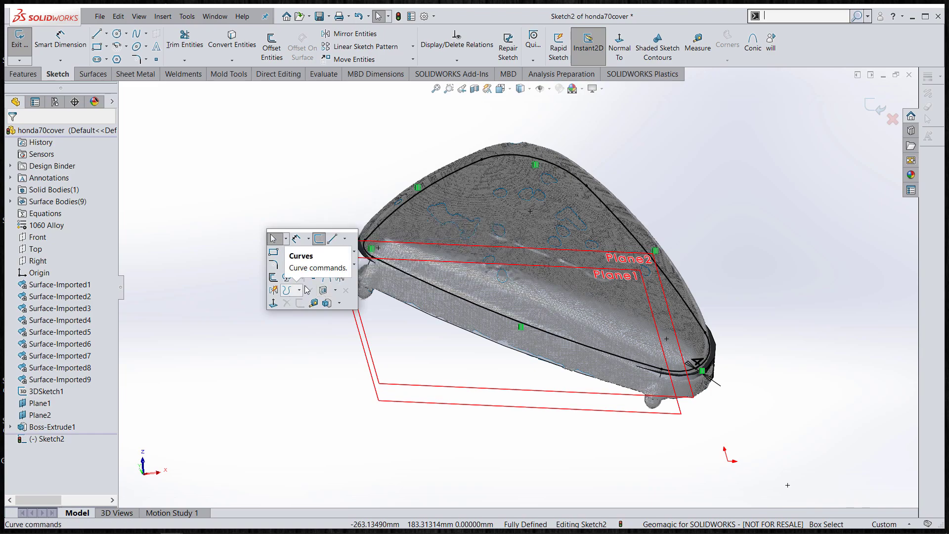
- Extrude the offset sketch blind 16 mm with a 15° draft
key("shift+Left")
key("shift+Left")
left_click(327, 302)
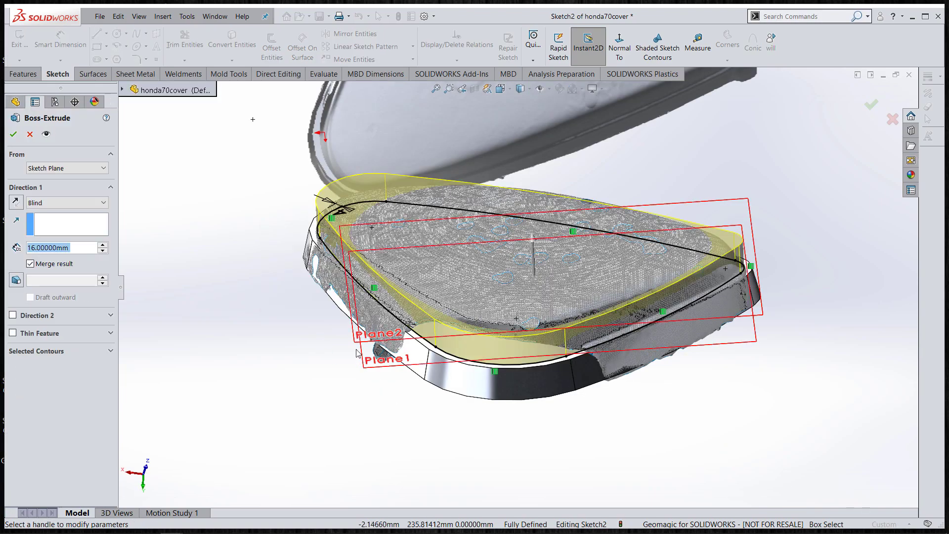
middle_click_drag(208, 293, 560, 424)
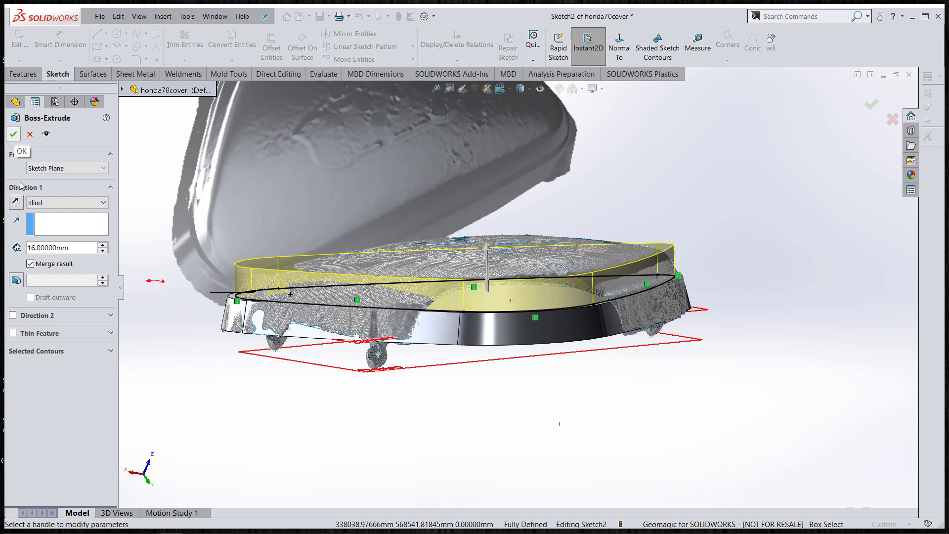
left_click(16, 280)
left_click(102, 278)
left_click(102, 277)
left_click(14, 134)
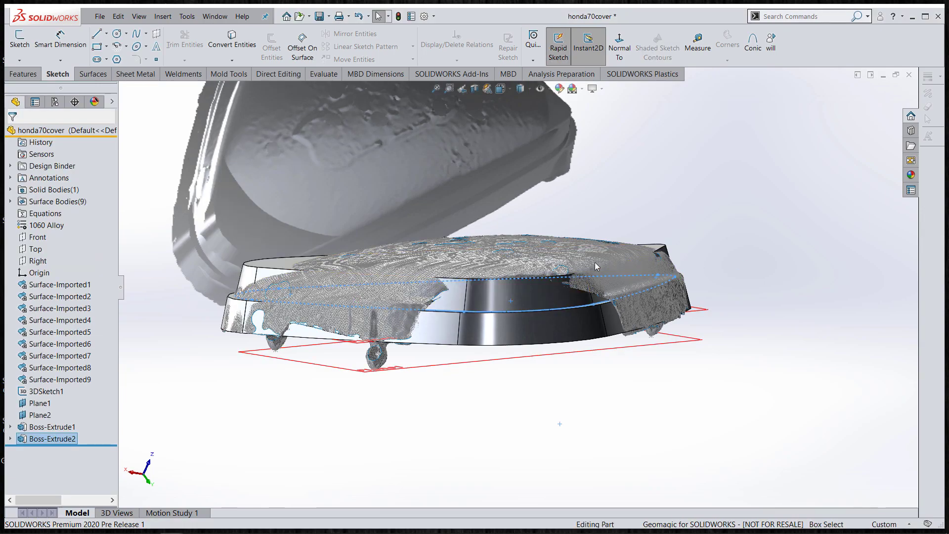
- Expand Surface Bodies, select all nine scan surface bodies, then clear the selection
middle_click_drag(579, 300, 579, 208)
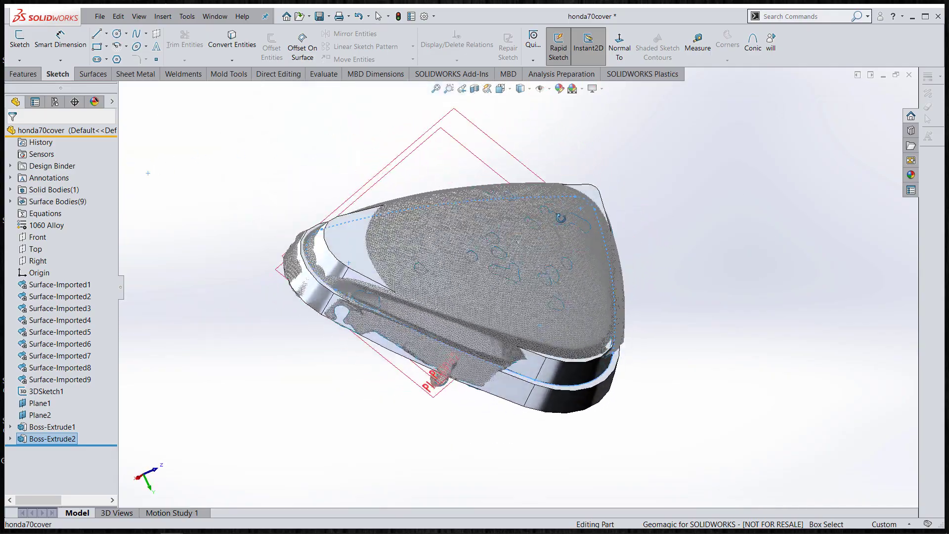
middle_click_drag(561, 218, 455, 232)
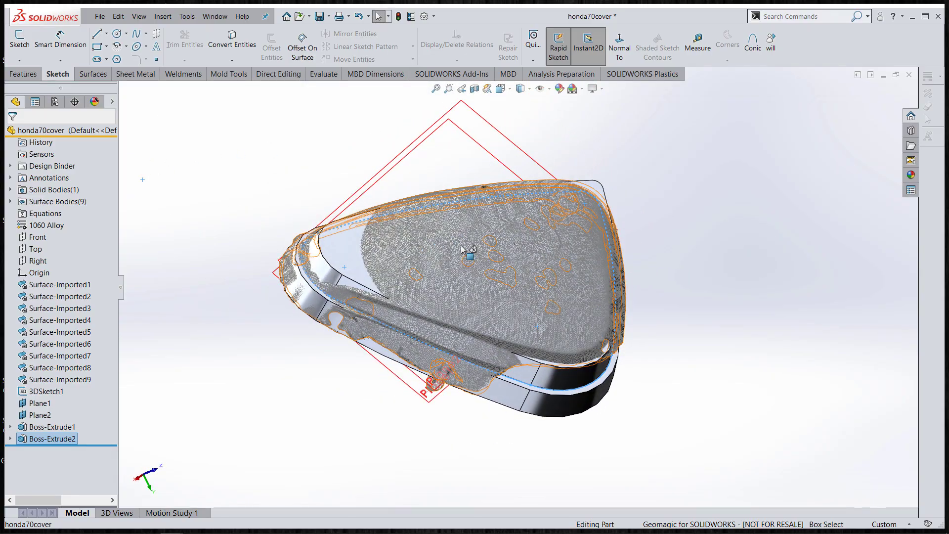
right_click(74, 287)
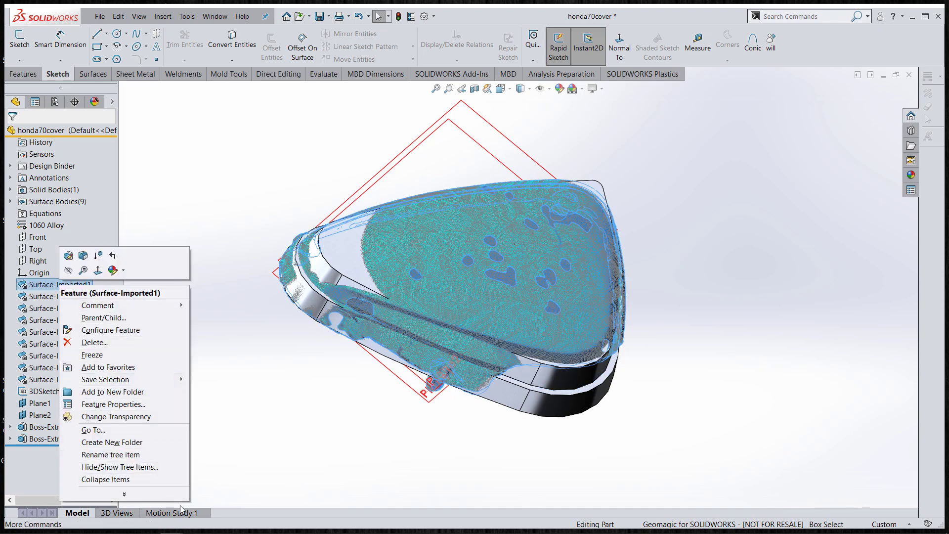
left_click(271, 194)
middle_click_drag(256, 183, 284, 180)
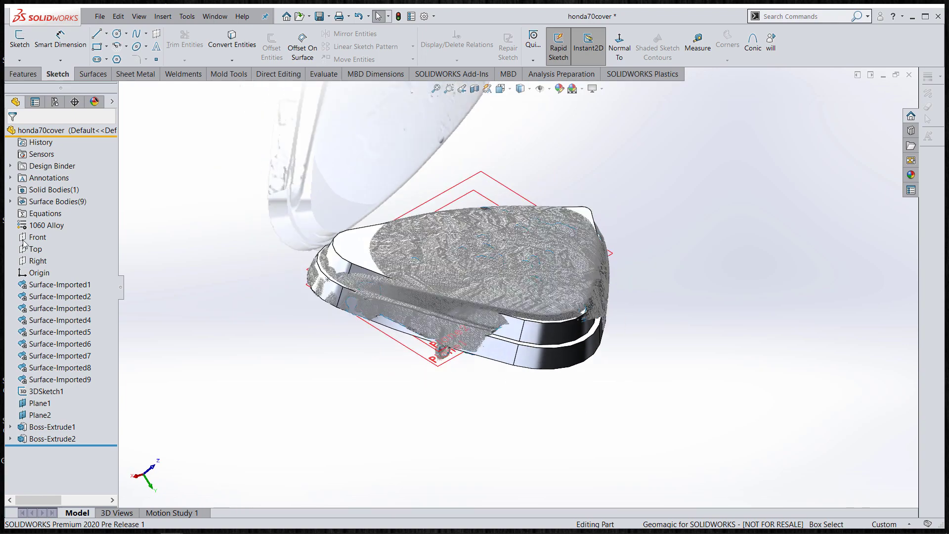
left_click(10, 201)
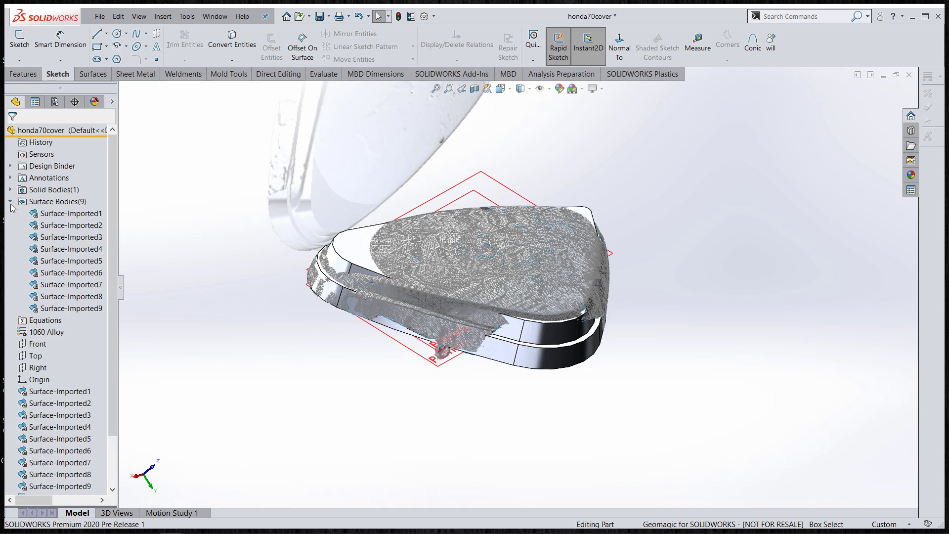
left_click(54, 213)
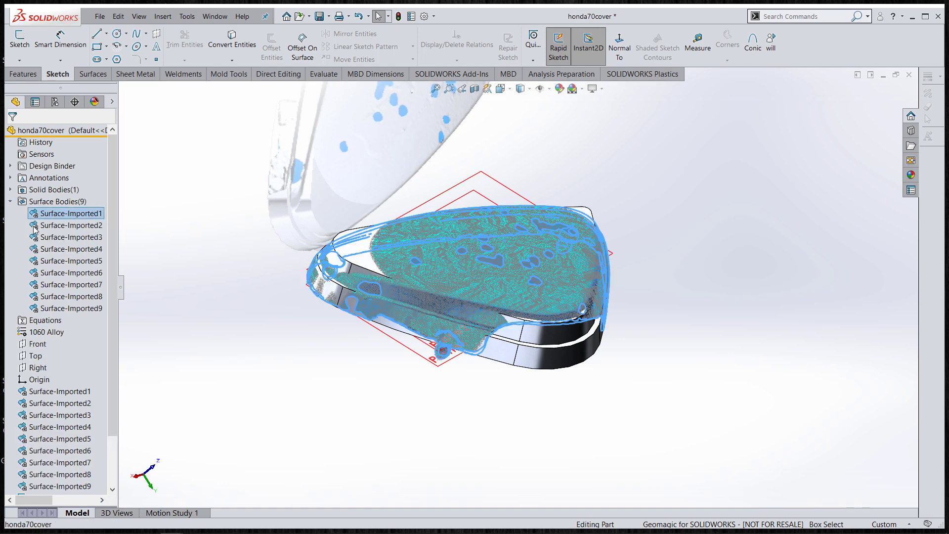
left_click(44, 309, "shift")
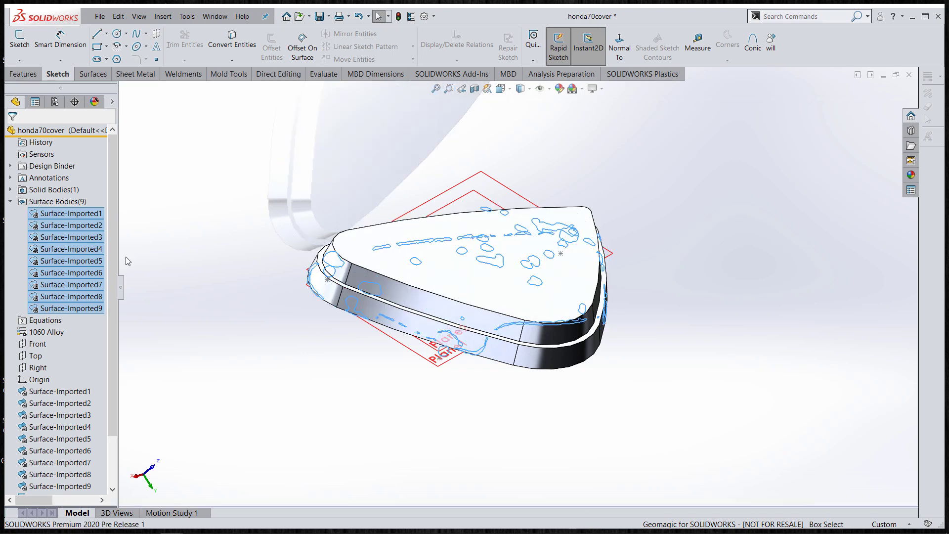
left_click(365, 154)
- Orbit to the cover's top and bring up the S shortcut toolbar
middle_click_drag(370, 172, 345, 285)
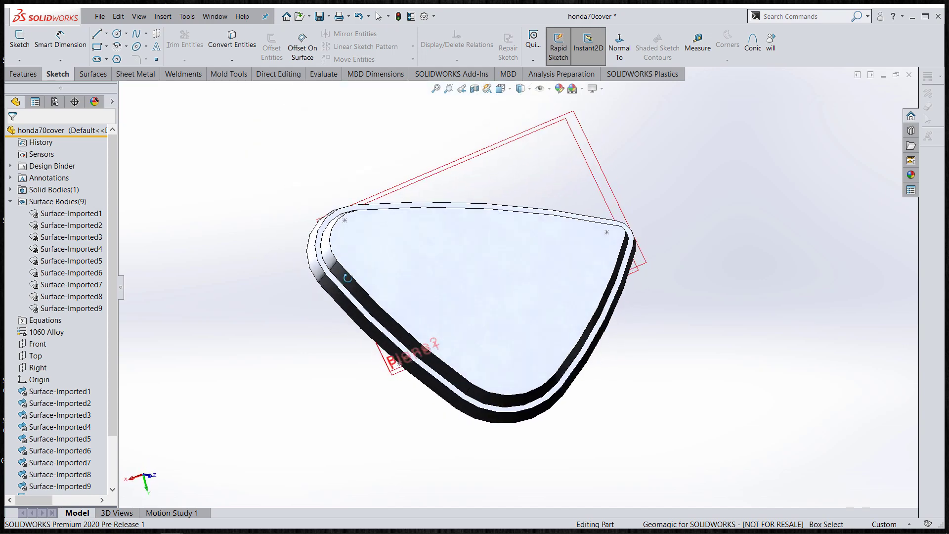
middle_click_drag(510, 314, 502, 367)
key("s")
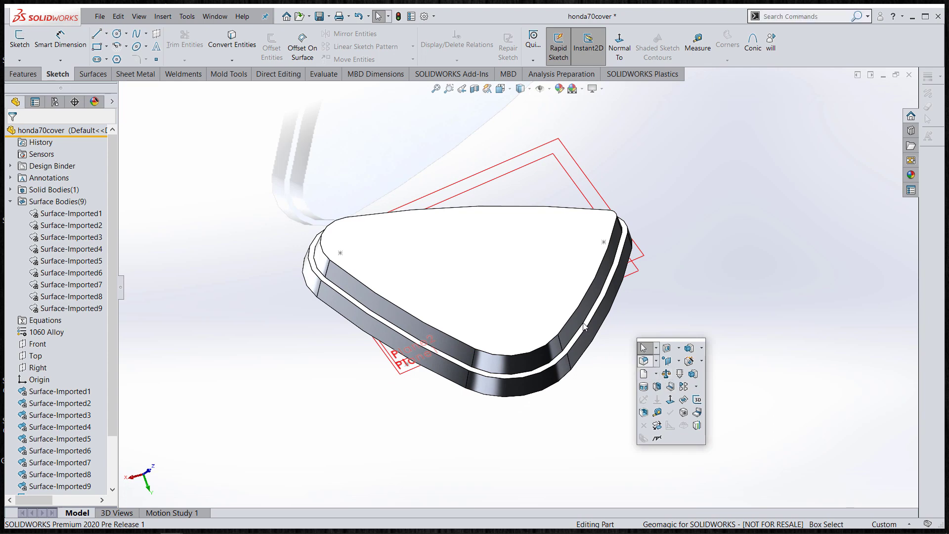
key("f")
left_click(84, 356)
left_click(68, 372)
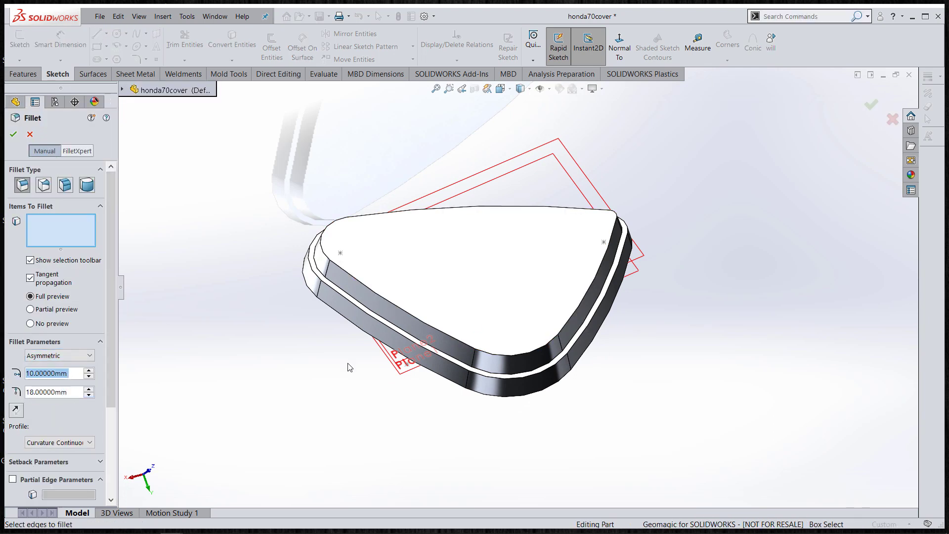
left_click(565, 331)
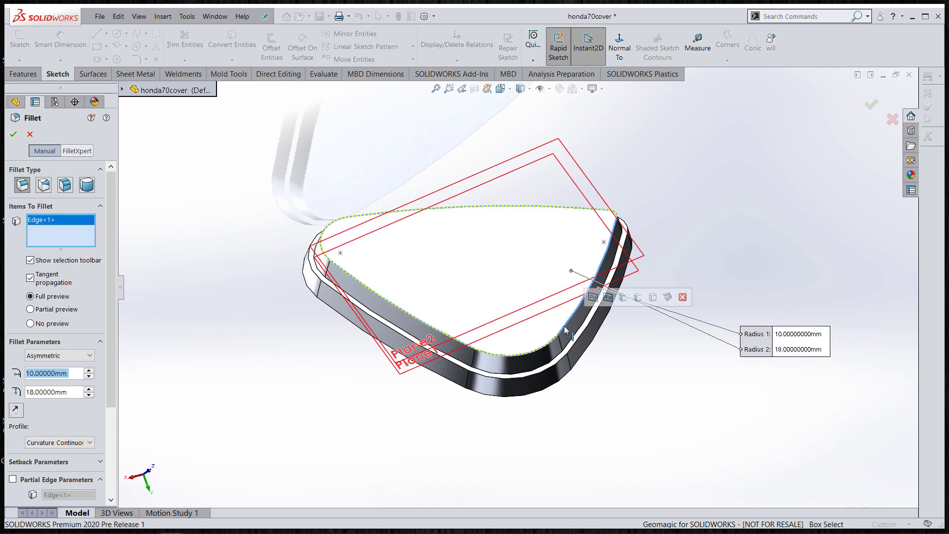
left_click(15, 411)
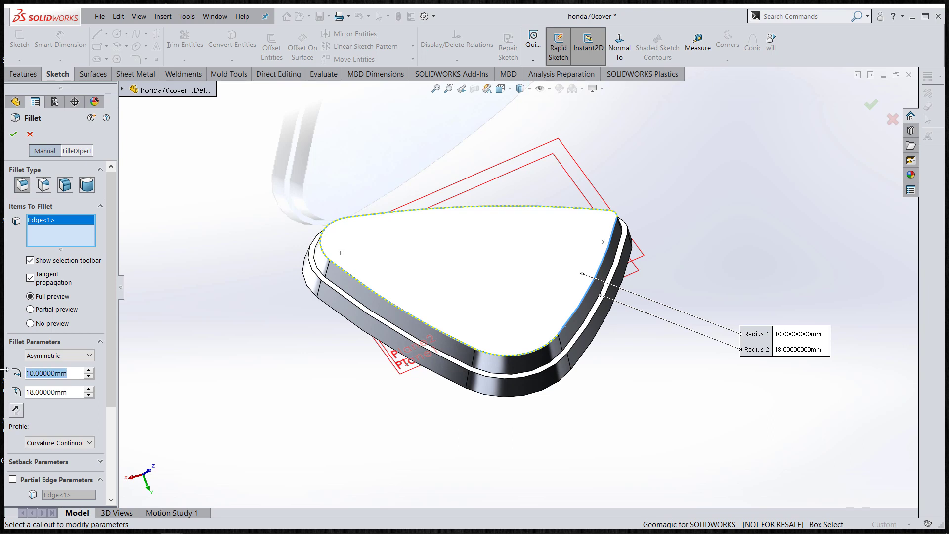
type("15")
key("Return")
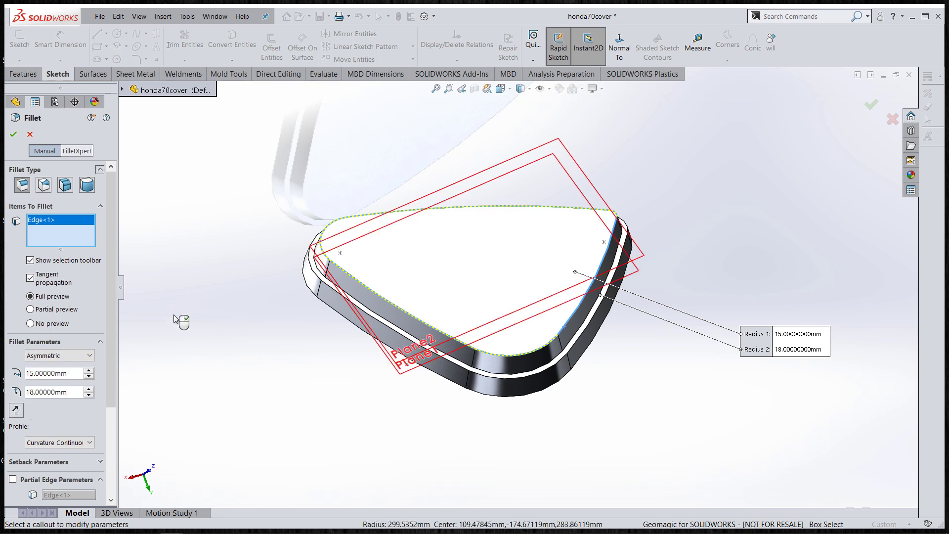
- Cancel the open fillet and clear the bottom-edge selection
left_click(31, 135)
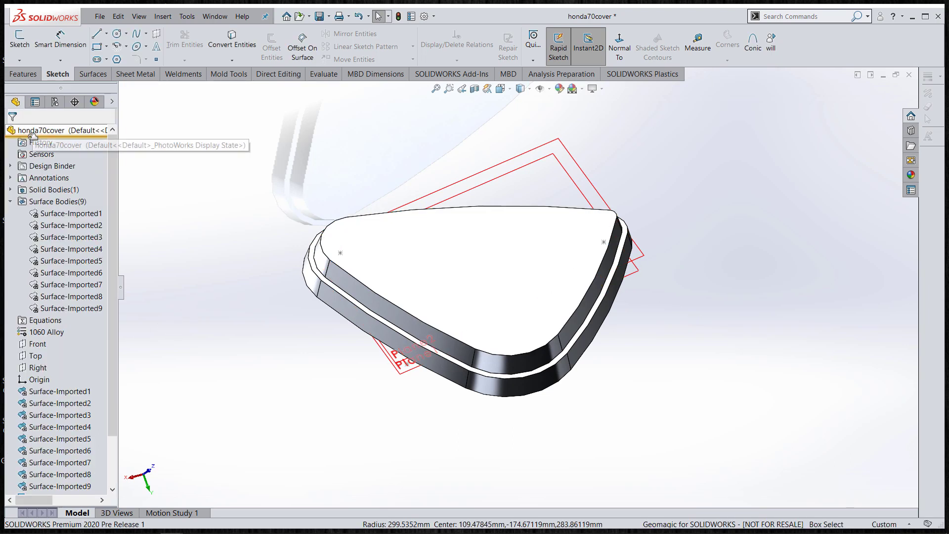
middle_click_drag(577, 265, 498, 359)
right_click(498, 359)
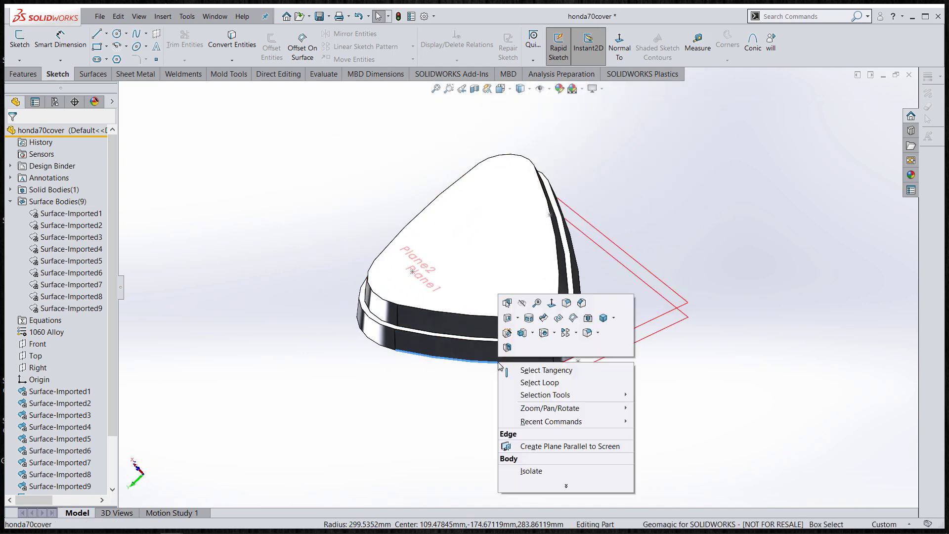
left_click(777, 215)
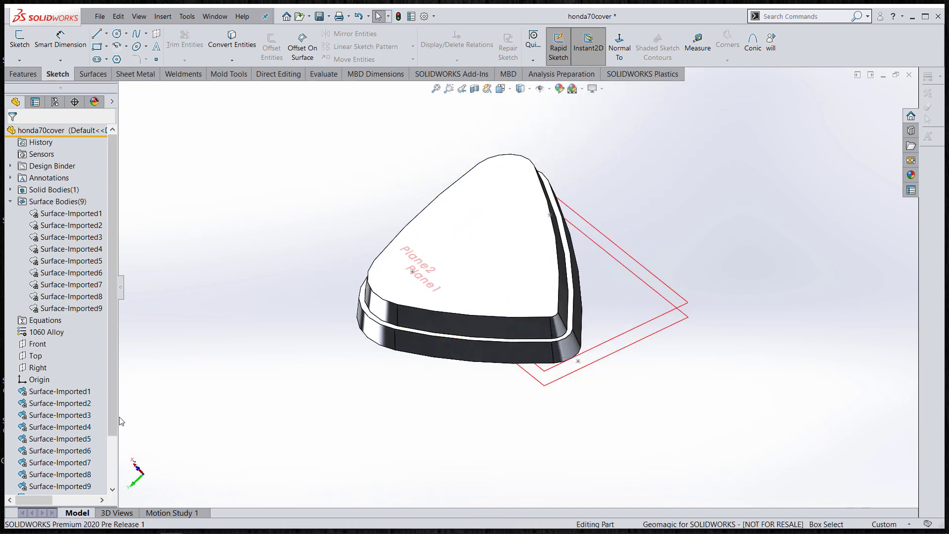
scroll(114, 392, "down", 2)
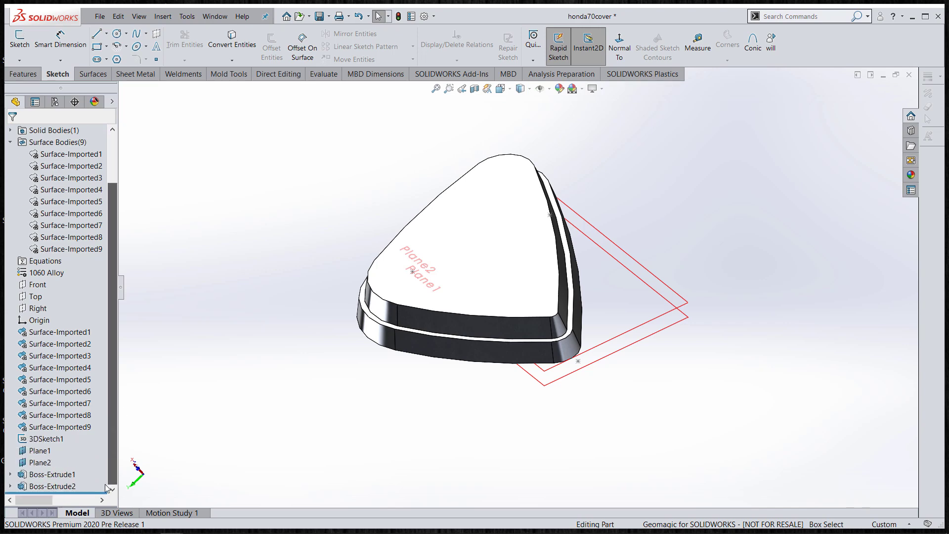
- Edit Boss-Extrude1's sketch, pull the lower-right spline point inward, and rebuild
right_click(55, 475)
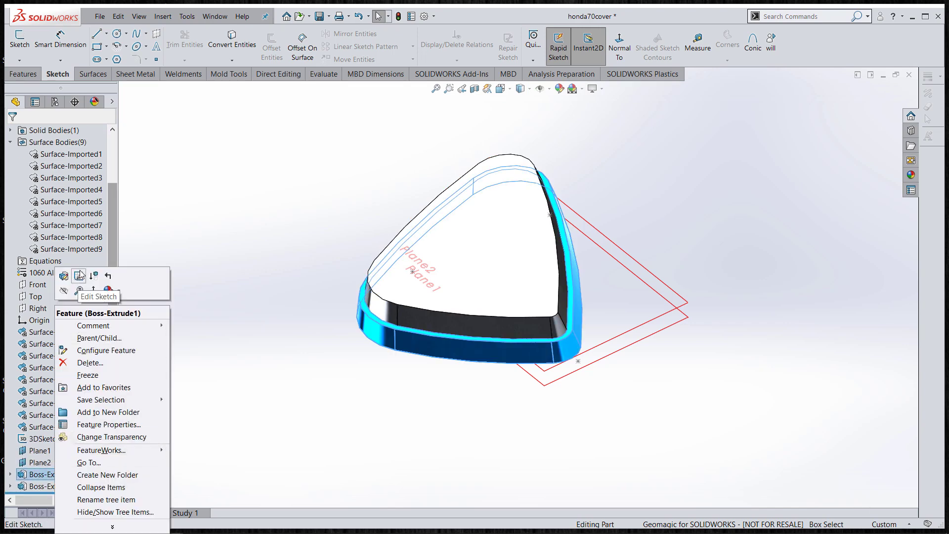
left_click(79, 274)
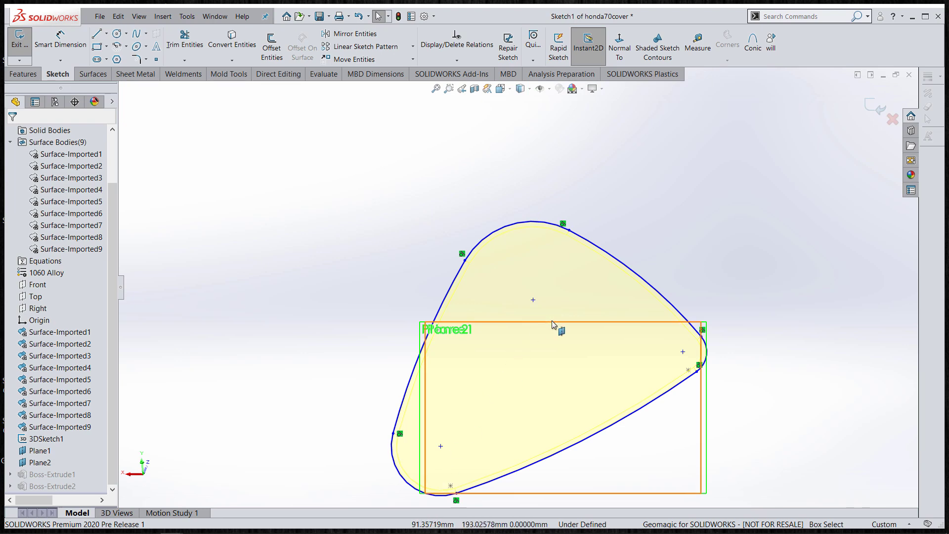
scroll(659, 389, "down", 2)
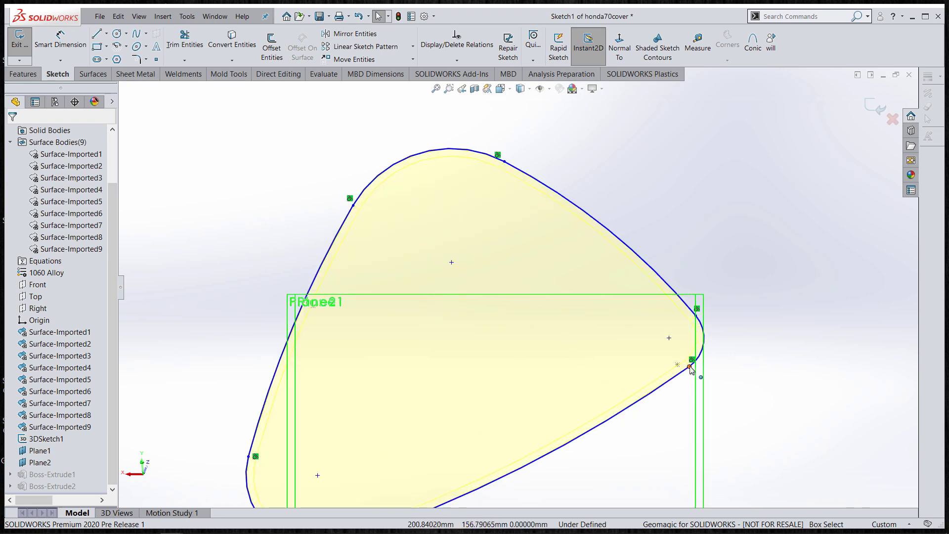
left_click(681, 378)
left_click_drag(680, 379, 675, 379)
left_click(872, 111)
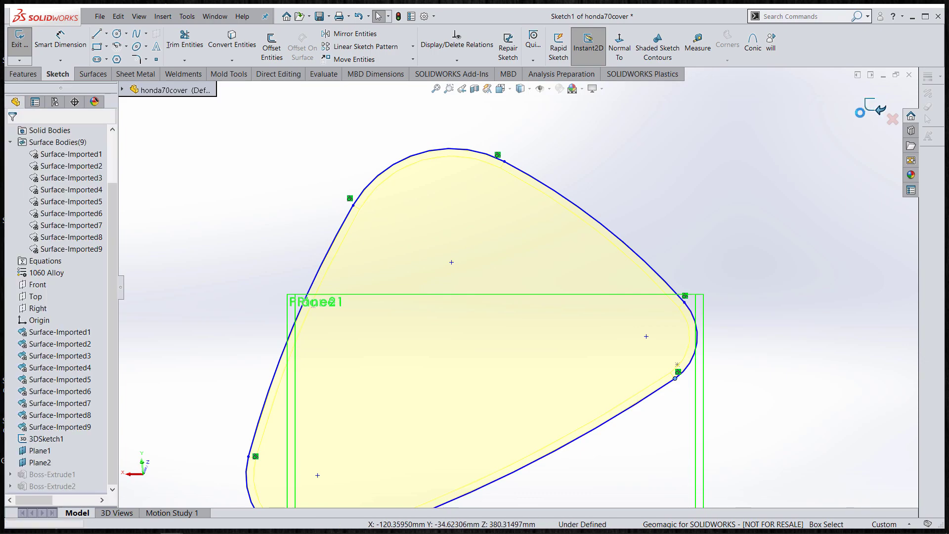
- Reset the view: face-on, zoom to fit, then oblique top view
middle_click_drag(488, 353, 267, 119)
key("ctrl+8")
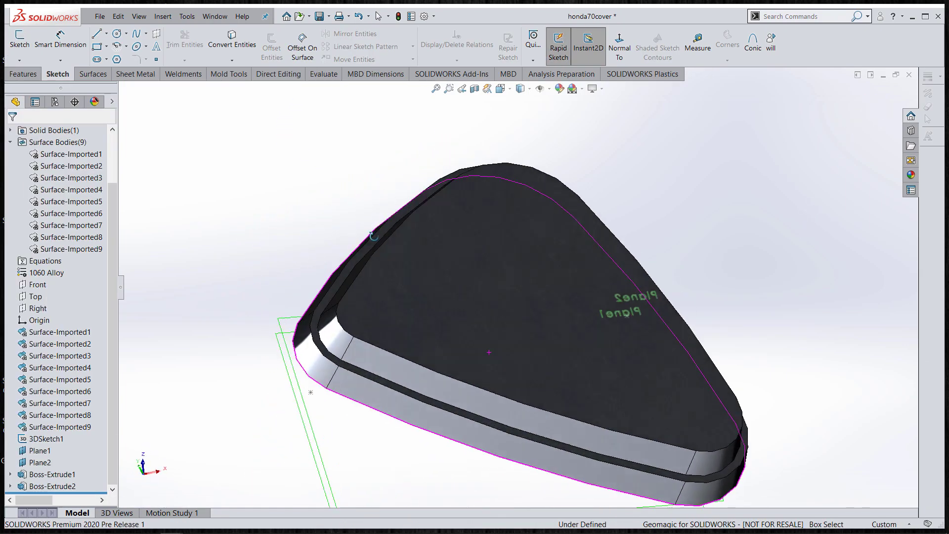
key("f")
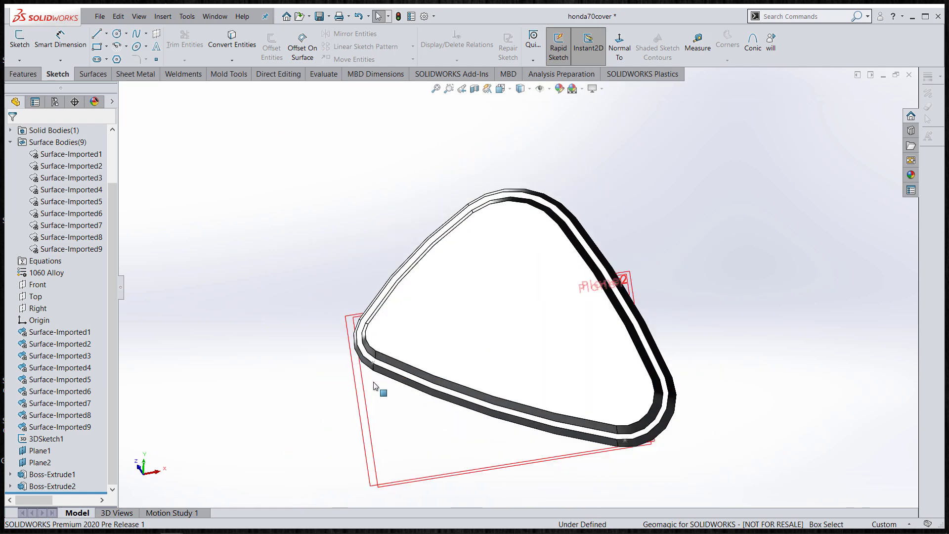
key("ctrl+7")
- Start a fillet on the upper tier's top edge and make it asymmetric
key("s")
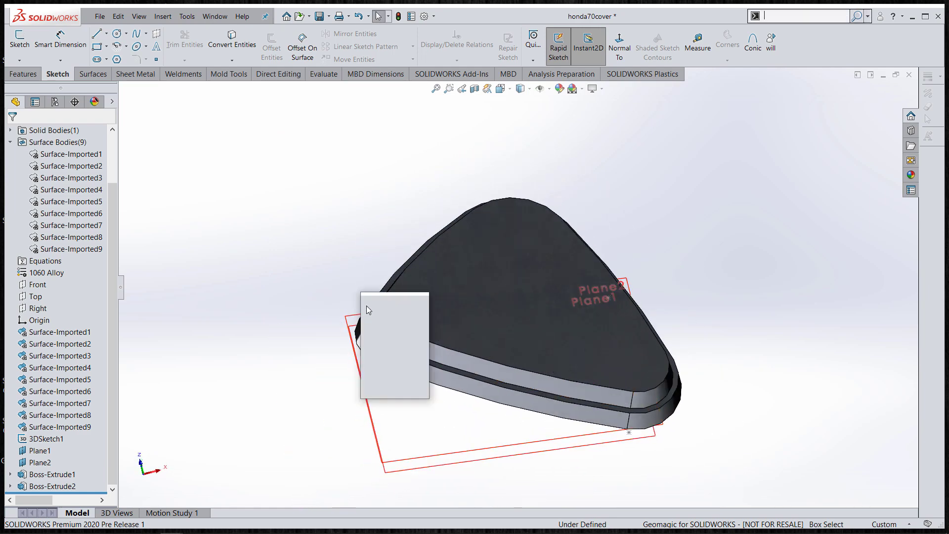
left_click(368, 316)
left_click(460, 353)
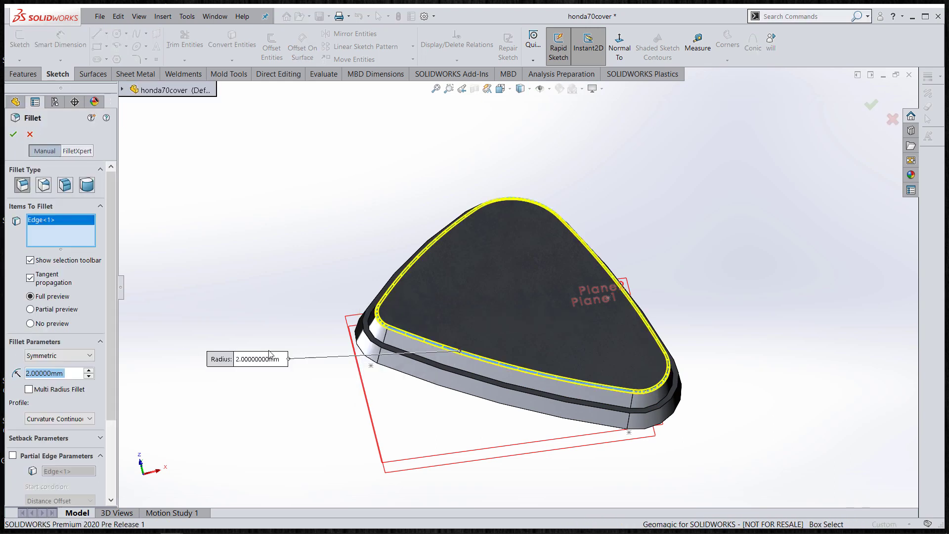
left_click(78, 356)
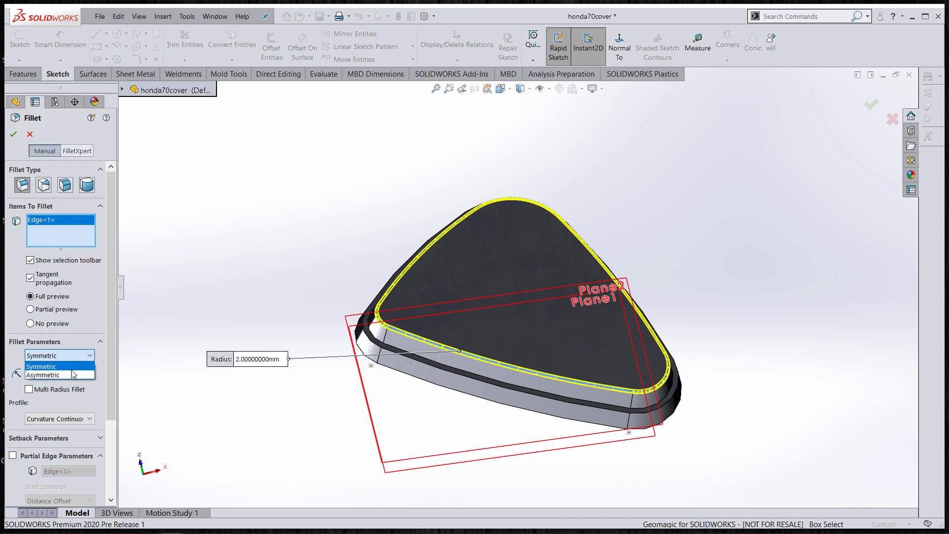
left_click(74, 375)
left_click(81, 358)
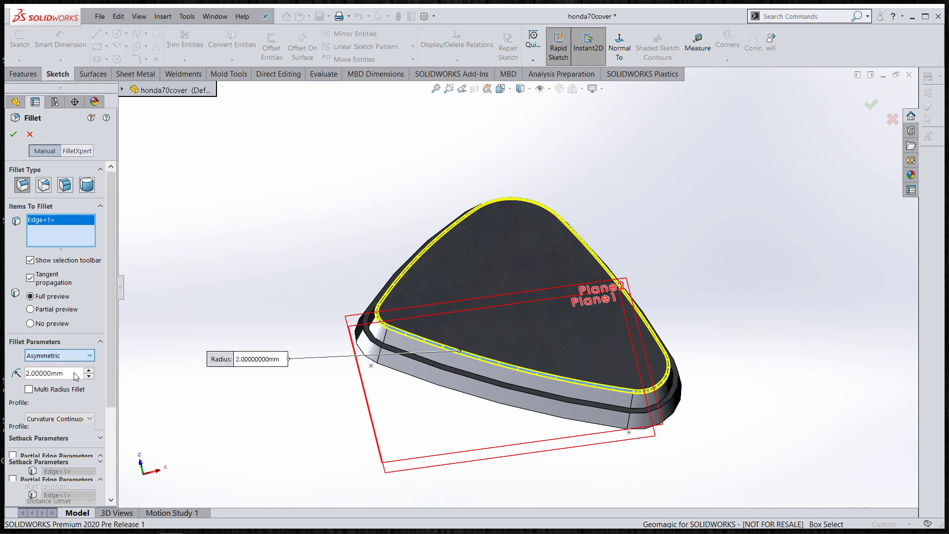
left_click(75, 374)
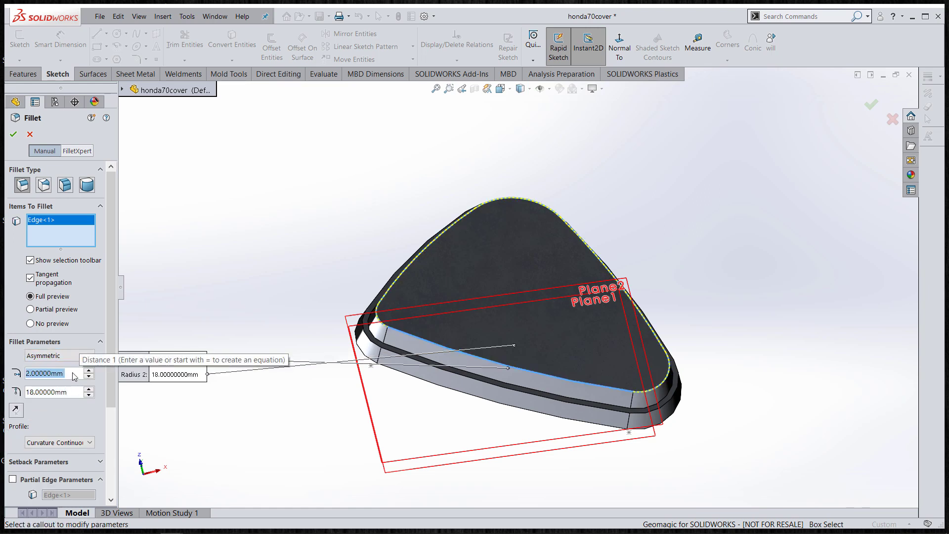
- Try distances of 18 and 20 mm, flip the direction, then 15 and 18 mm
type("18")
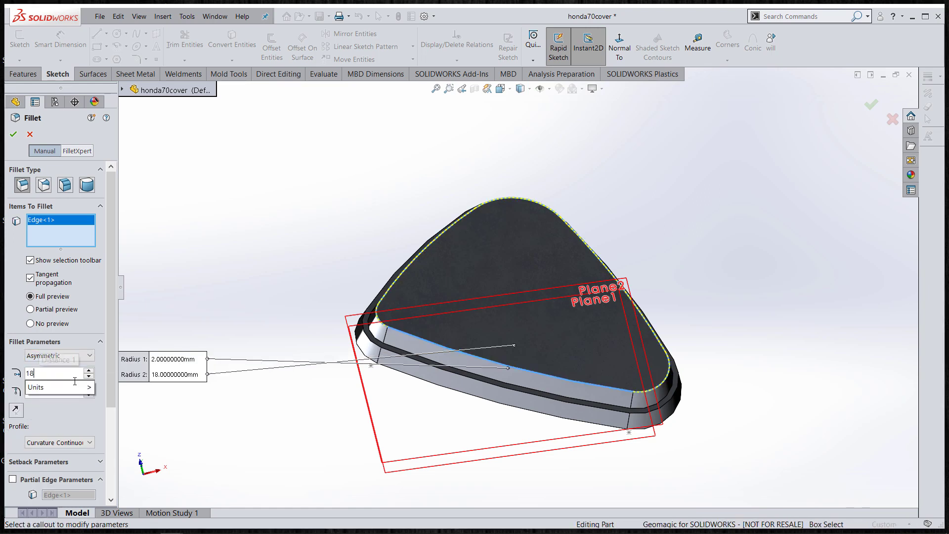
left_click(50, 387)
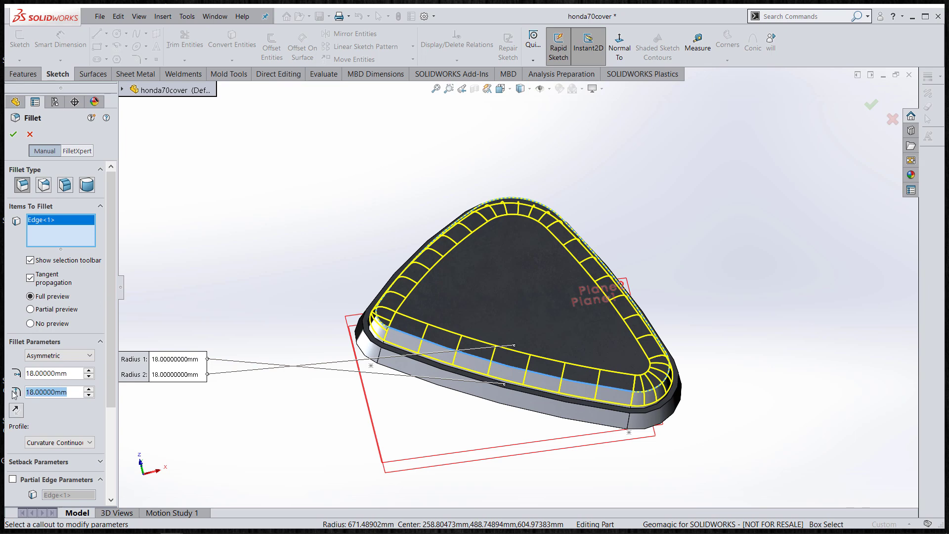
type("20")
key("Return")
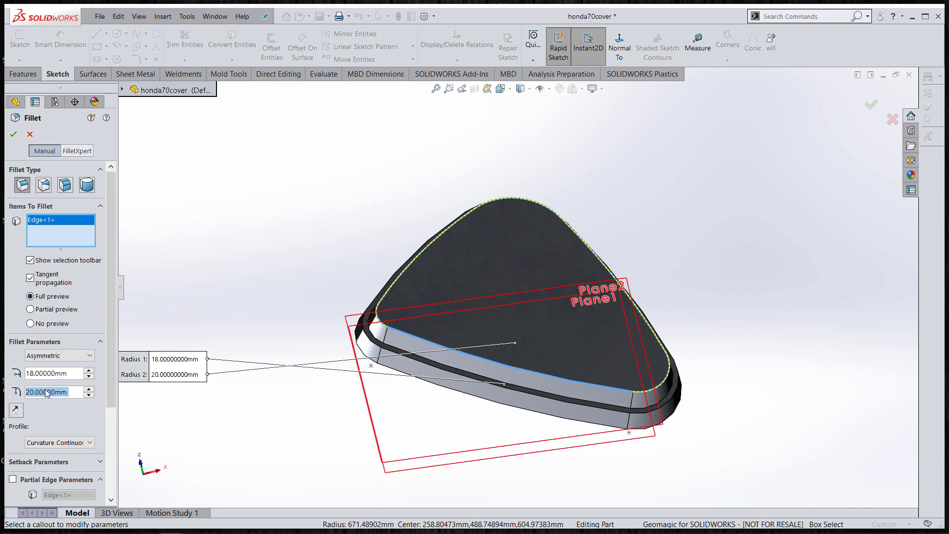
left_click(18, 410)
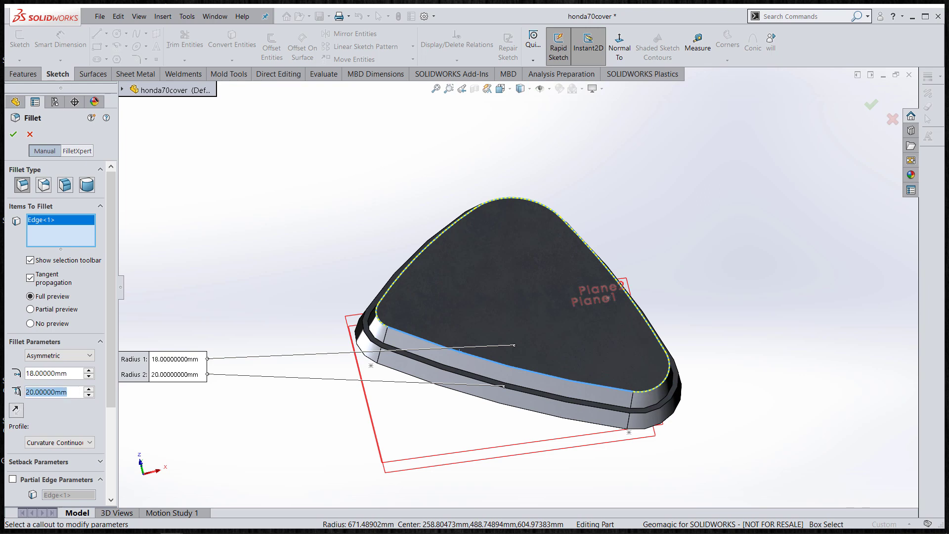
type("18")
key("Return")
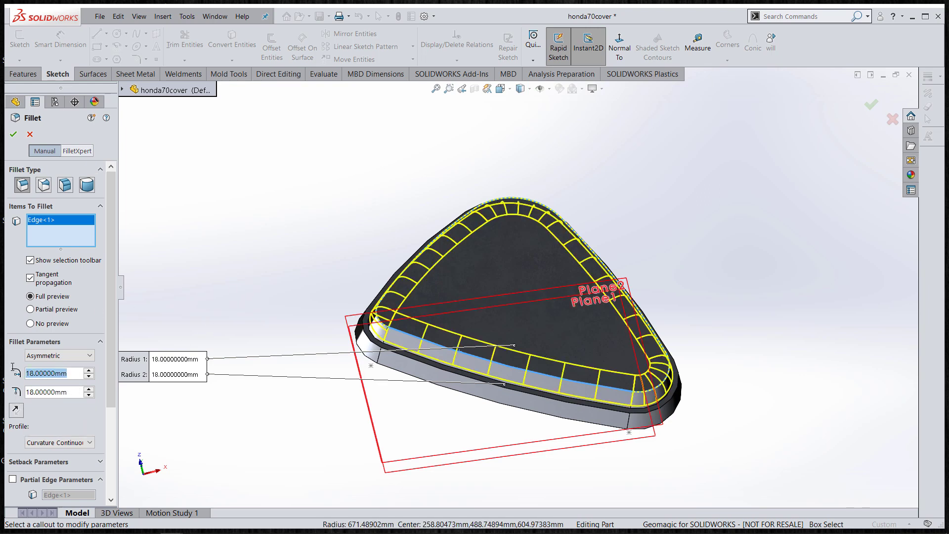
type("15")
key("Return")
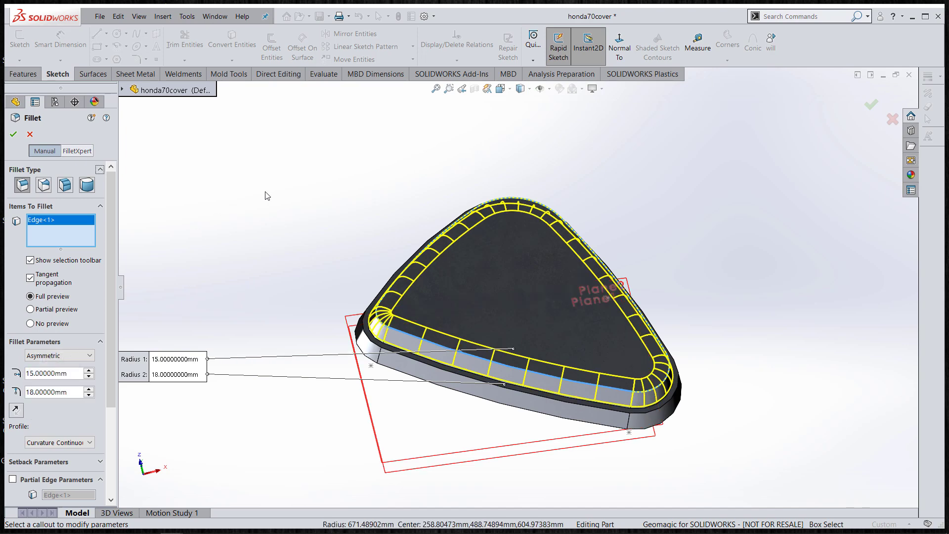
- Settle on 16 mm and 20 mm distances and apply the asymmetric fillet
middle_click_drag(238, 207, 230, 183)
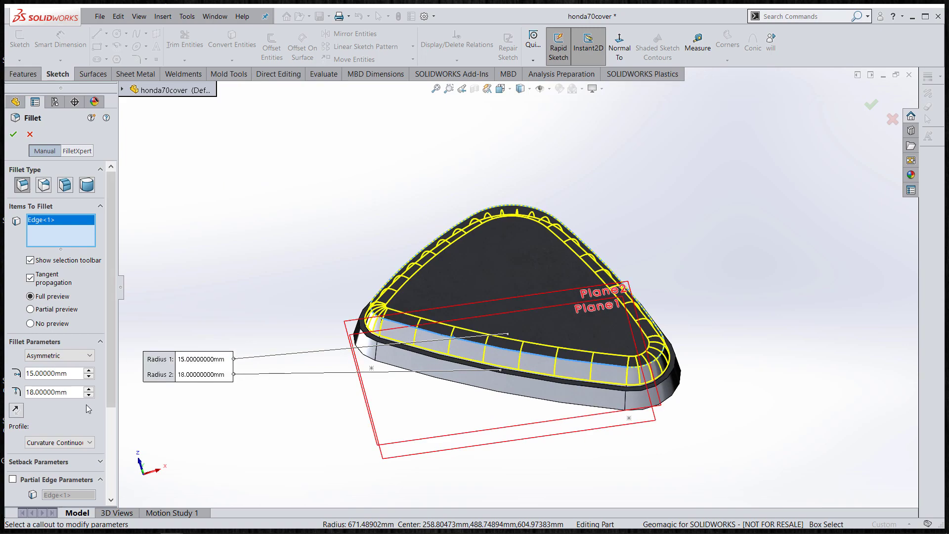
mouse_move(274, 340)
middle_mouse_down()
mouse_move(277, 263)
mouse_move(316, 267)
mouse_move(329, 242)
mouse_move(308, 329)
mouse_move(277, 346)
middle_mouse_up()
type("19")
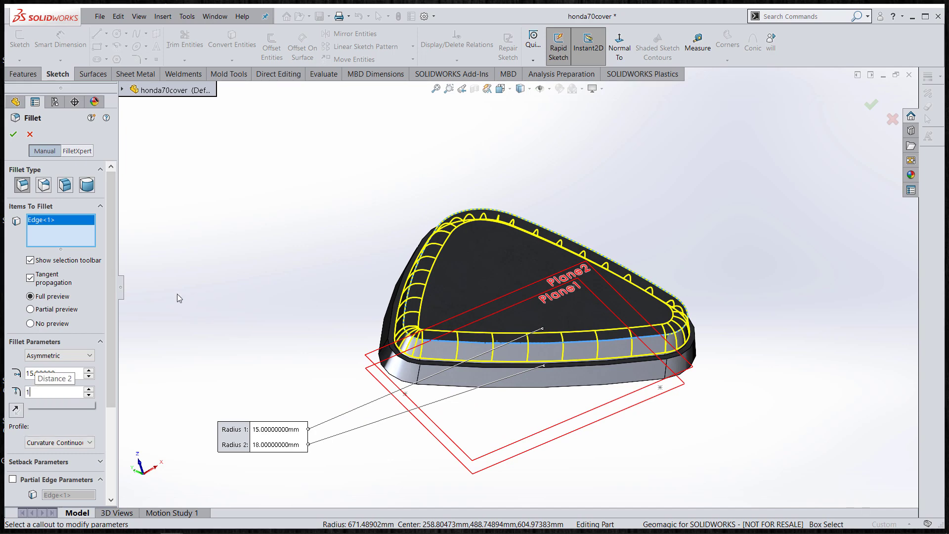
key("Return")
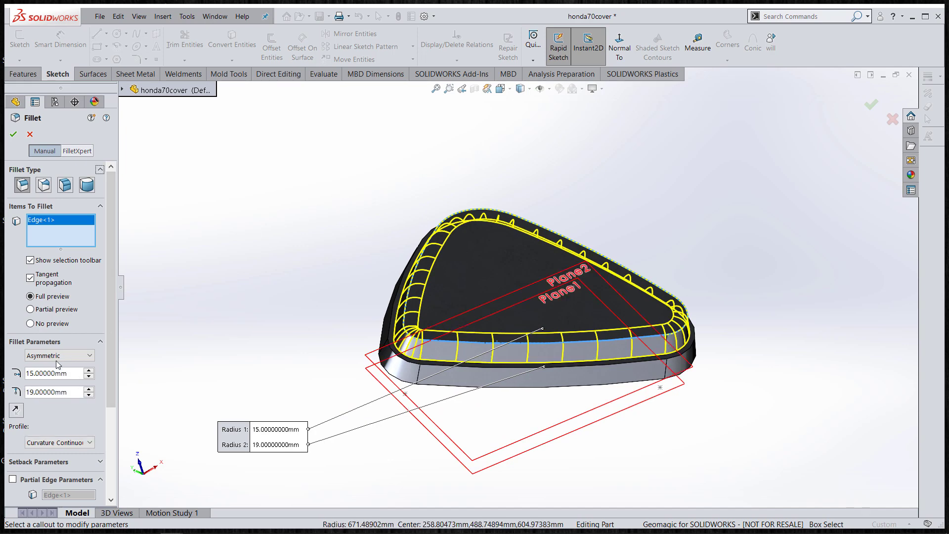
middle_click_drag(159, 351, 153, 301)
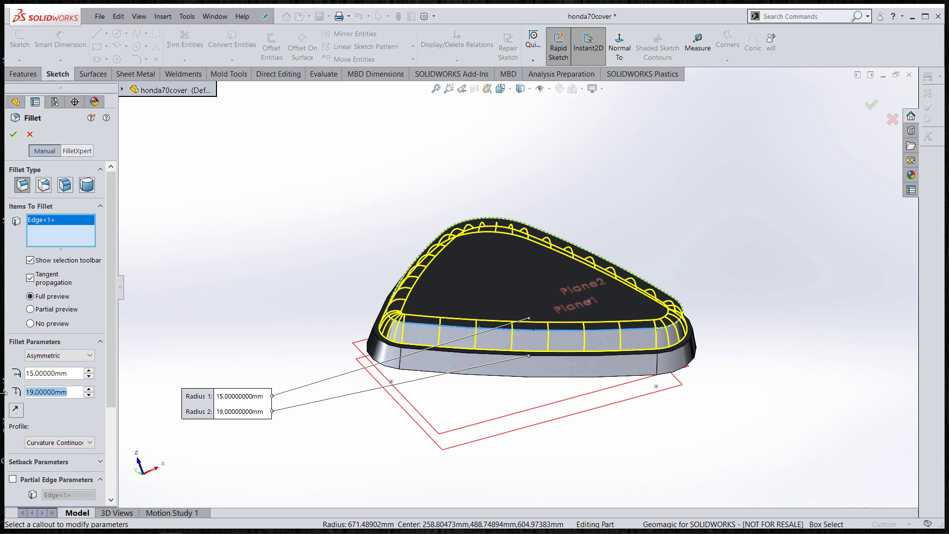
type("20")
key("Return")
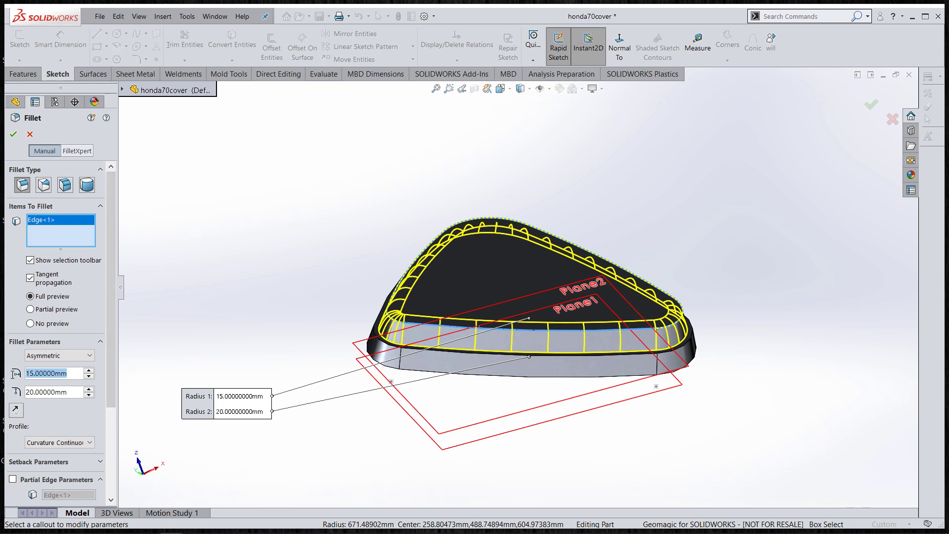
type("18")
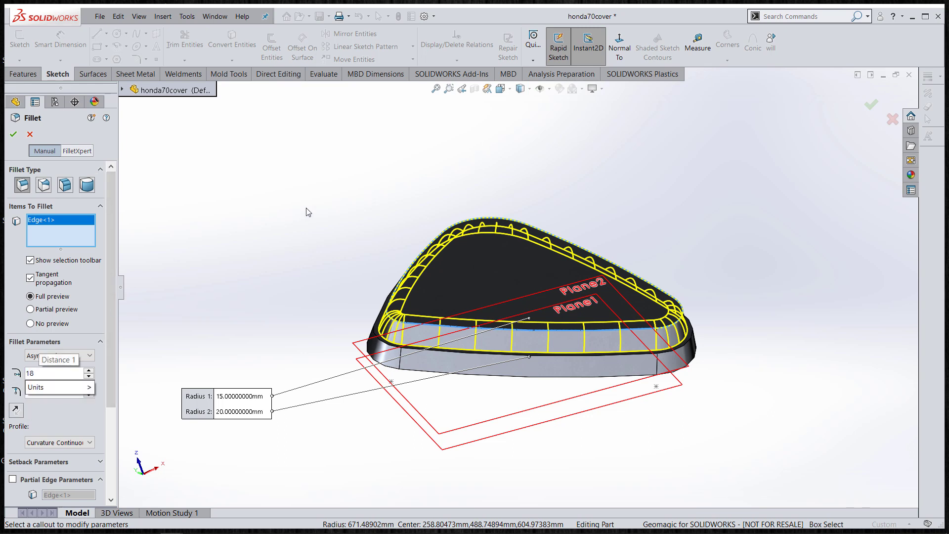
key("Return")
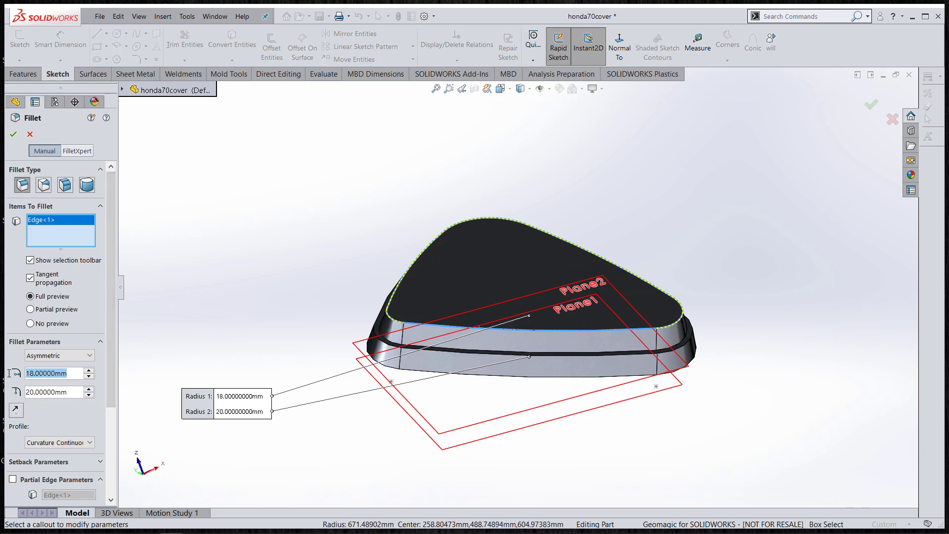
type("16")
key("Return")
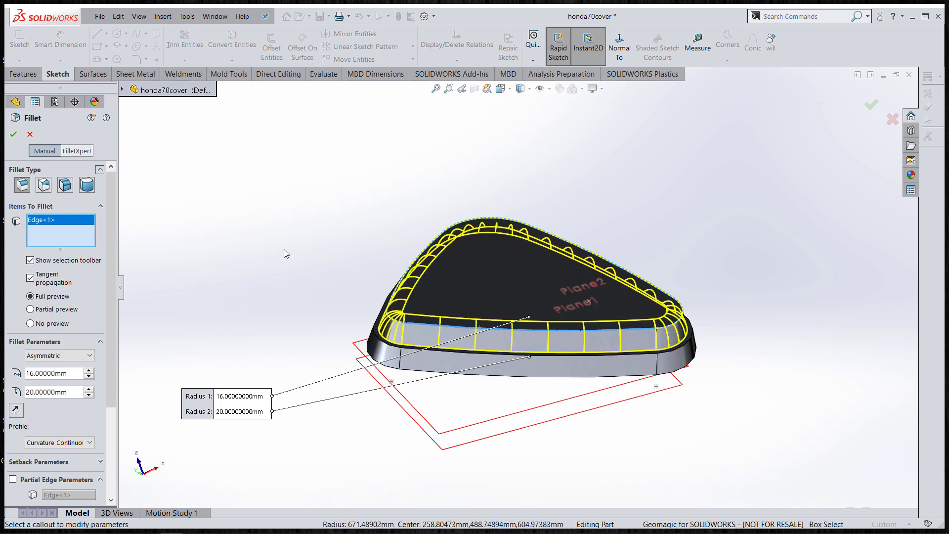
middle_click_drag(283, 250, 195, 284)
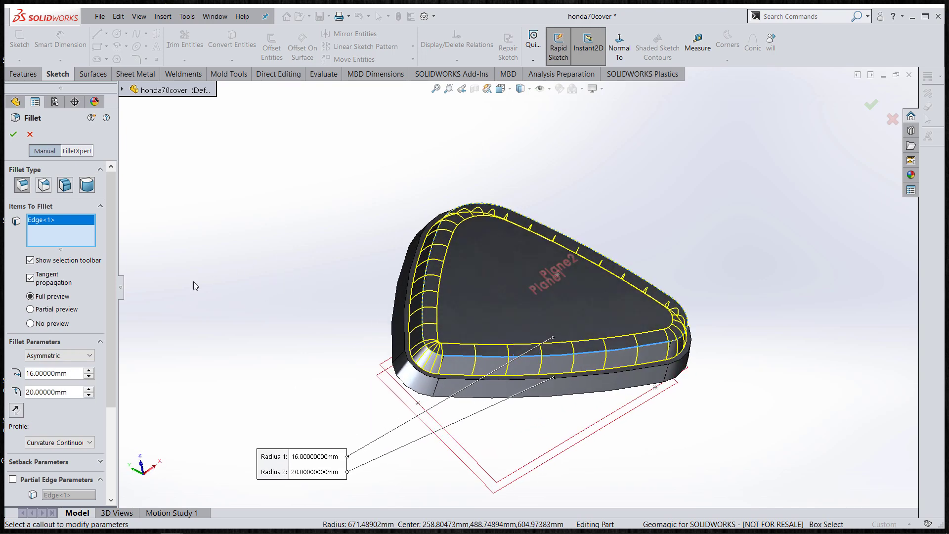
left_click(14, 134)
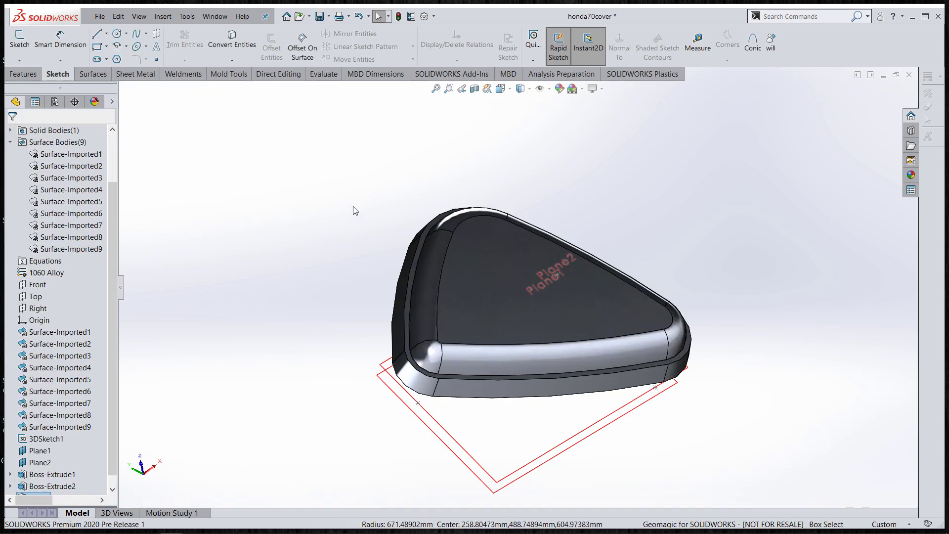
- Check the new fillet, then start a Dome via Insert > Features > Dome
middle_click_drag(197, 176, 544, 295)
left_click(544, 295)
left_click(732, 324)
middle_click_drag(731, 322, 643, 312)
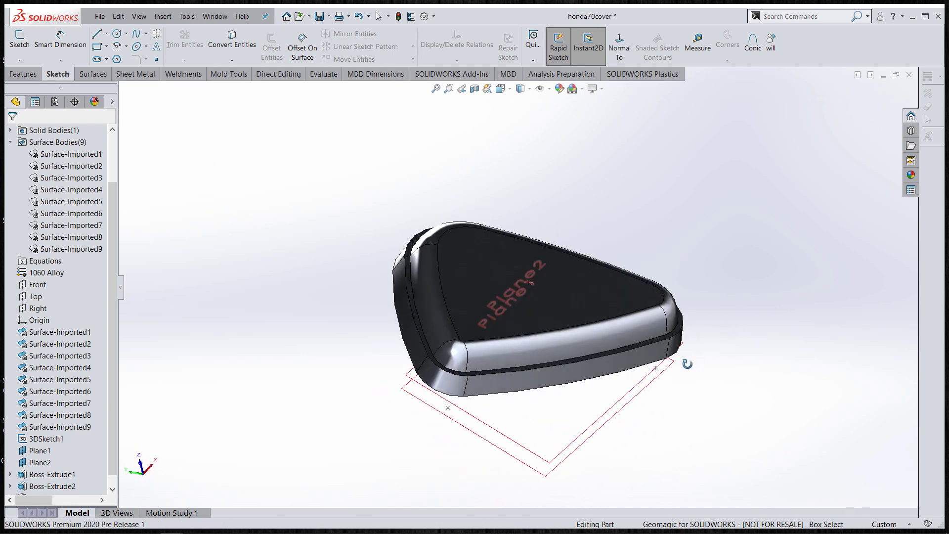
scroll(557, 304, "down", 3)
middle_click_drag(351, 130, 383, 162, "ctrl")
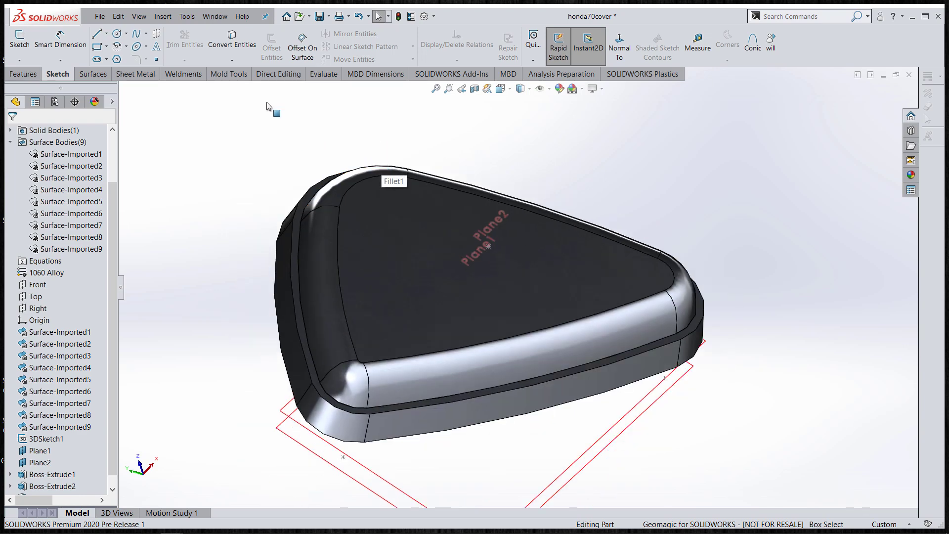
left_click(162, 17)
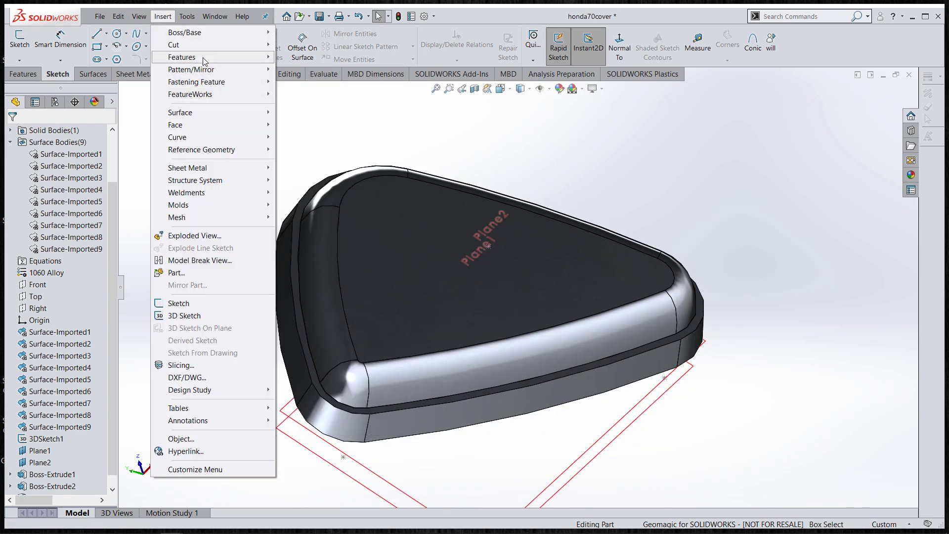
mouse_move(204, 61)
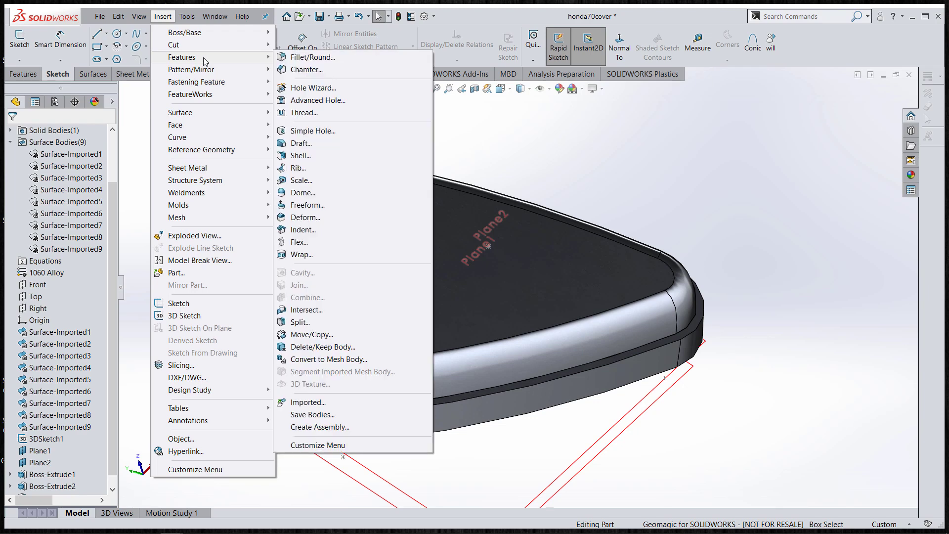
left_click(303, 193)
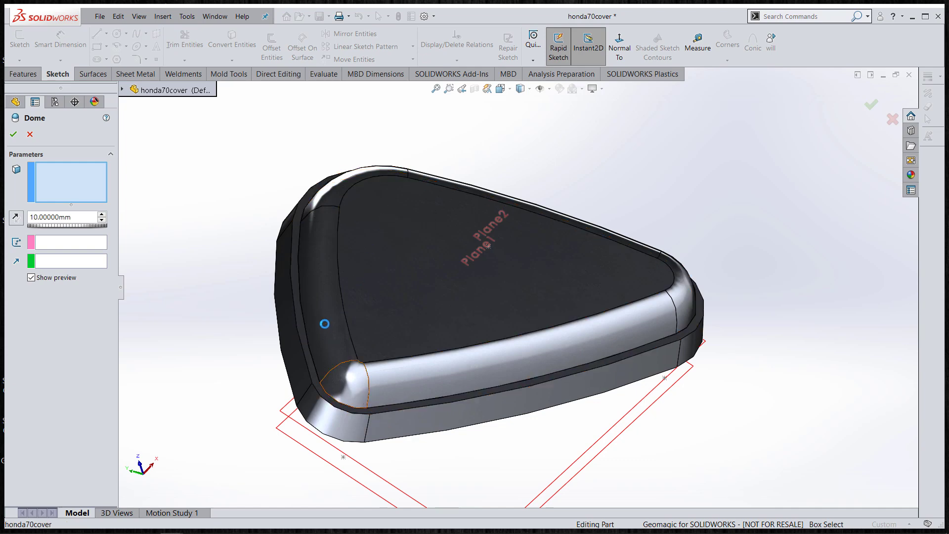
- Pick the cover's top face plus its rim and corner fillet faces, and dome them 8 mm
left_click(327, 313)
left_click(333, 183)
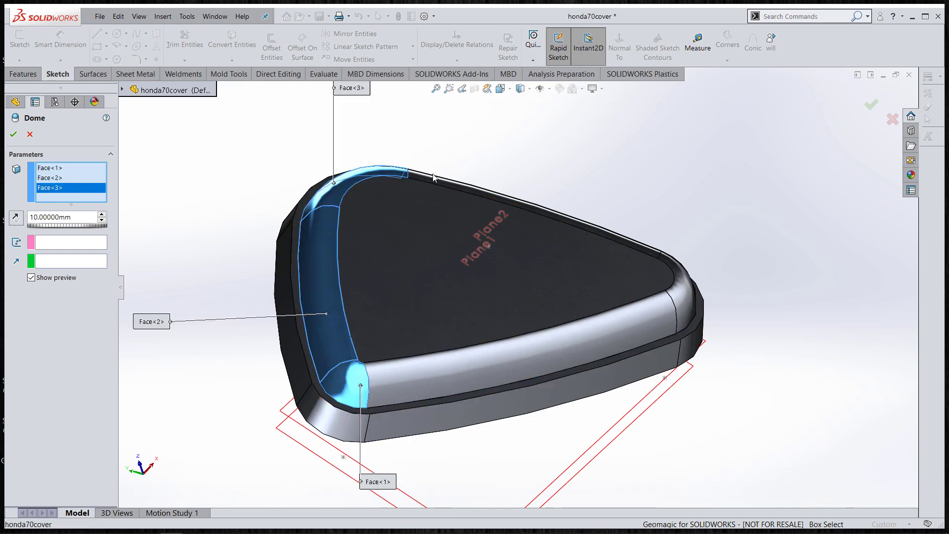
left_click(432, 176)
left_click(678, 267)
left_click(636, 314)
left_click(563, 285)
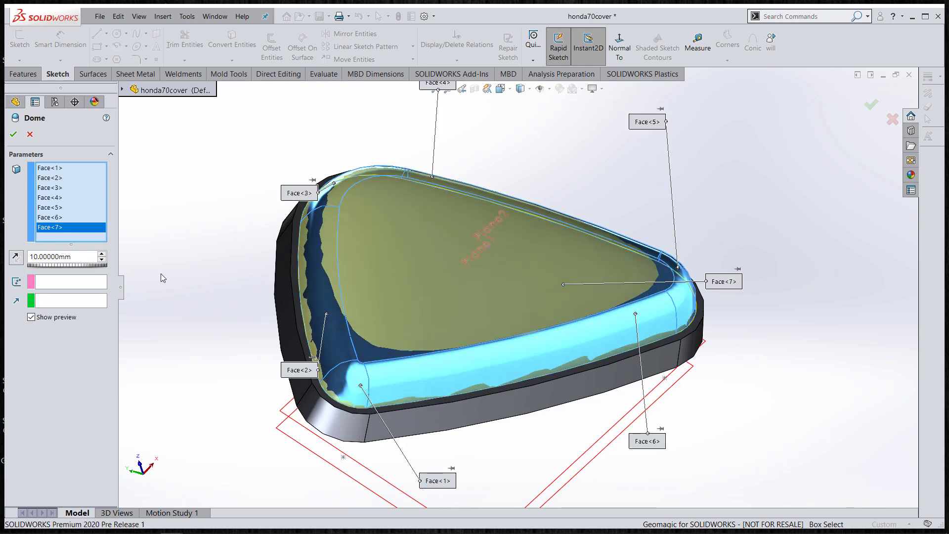
middle_click_drag(161, 268, 263, 313)
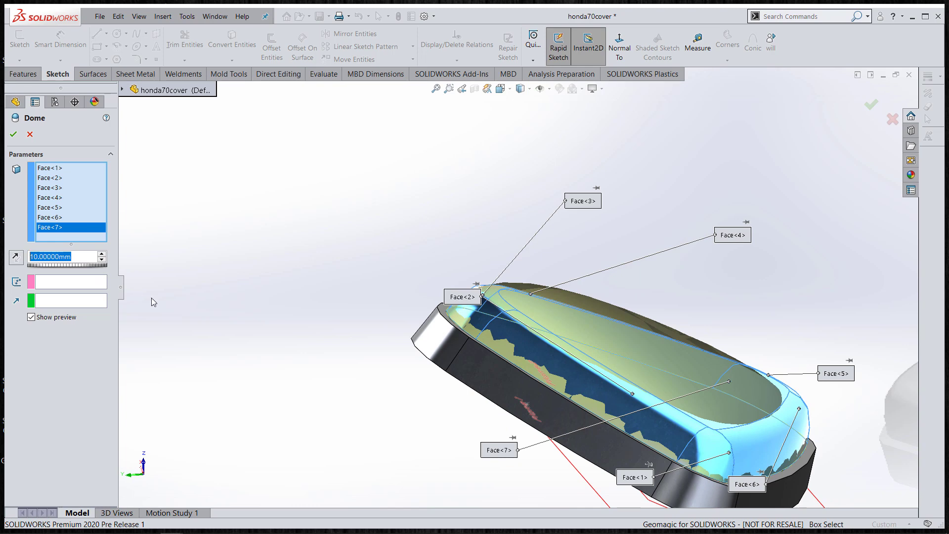
type("8")
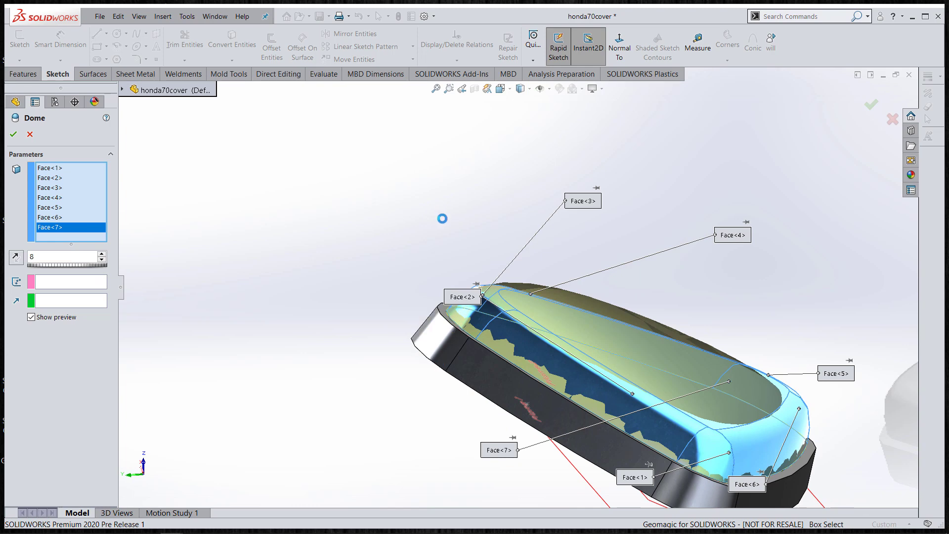
mouse_move(431, 228)
middle_mouse_down()
mouse_move(409, 193)
mouse_move(396, 191)
mouse_move(488, 249)
mouse_move(462, 239)
mouse_move(448, 267)
middle_mouse_up()
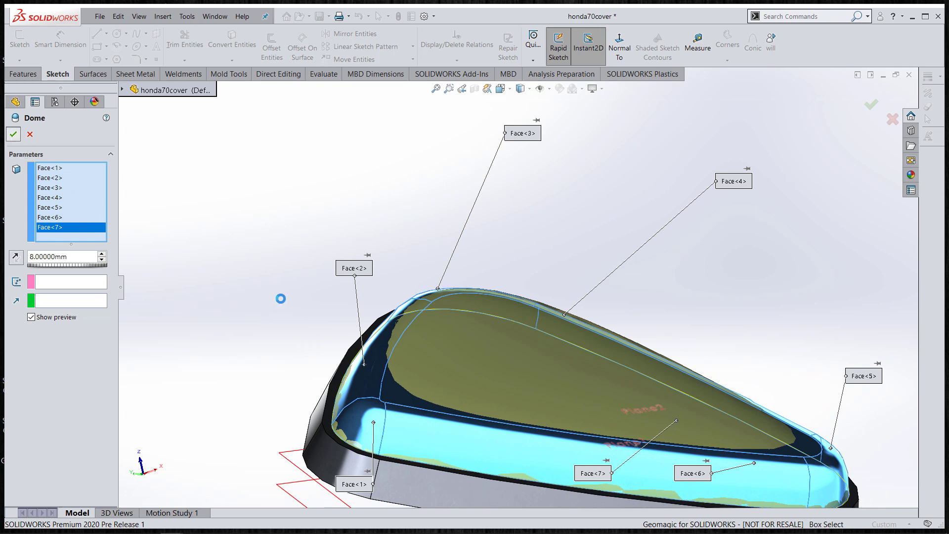
middle_click_drag(340, 332, 499, 314)
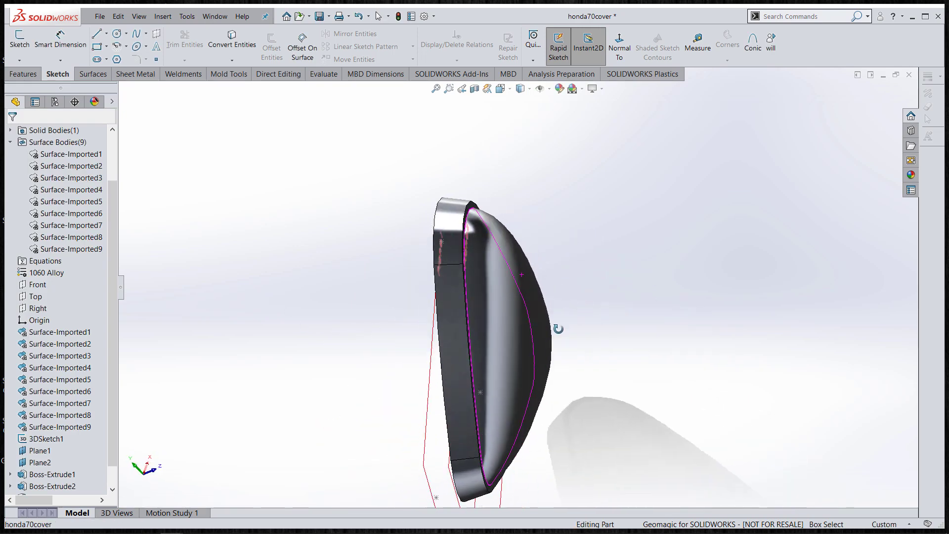
- Start a symmetric 4 mm fillet on the inner edge around the domed top
middle_click_drag(560, 329, 328, 288)
scroll(486, 304, "up", 2)
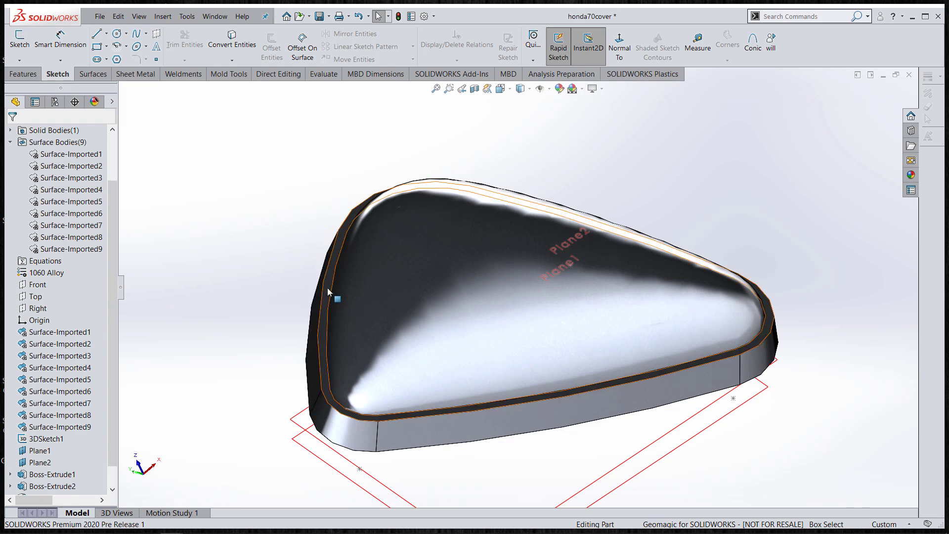
key("s")
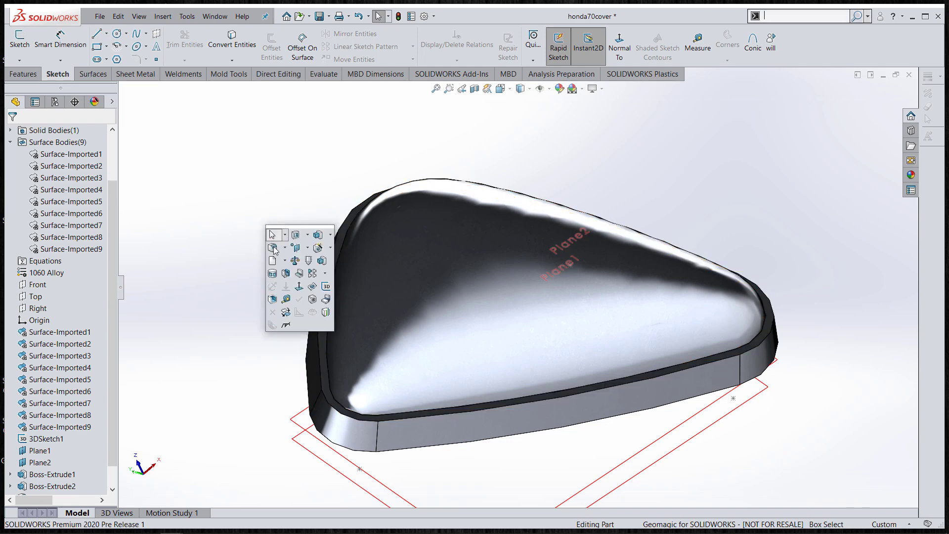
left_click(274, 248)
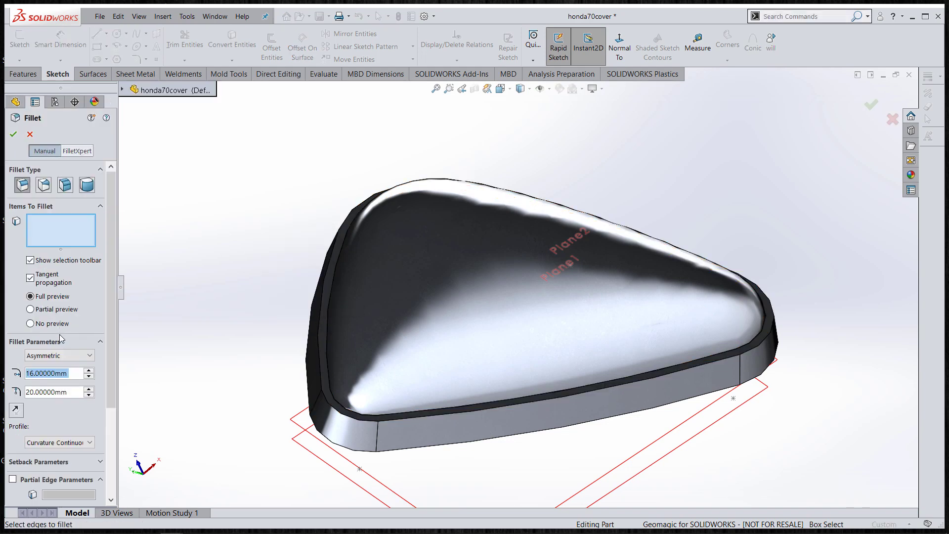
left_click(70, 360)
left_click(67, 365)
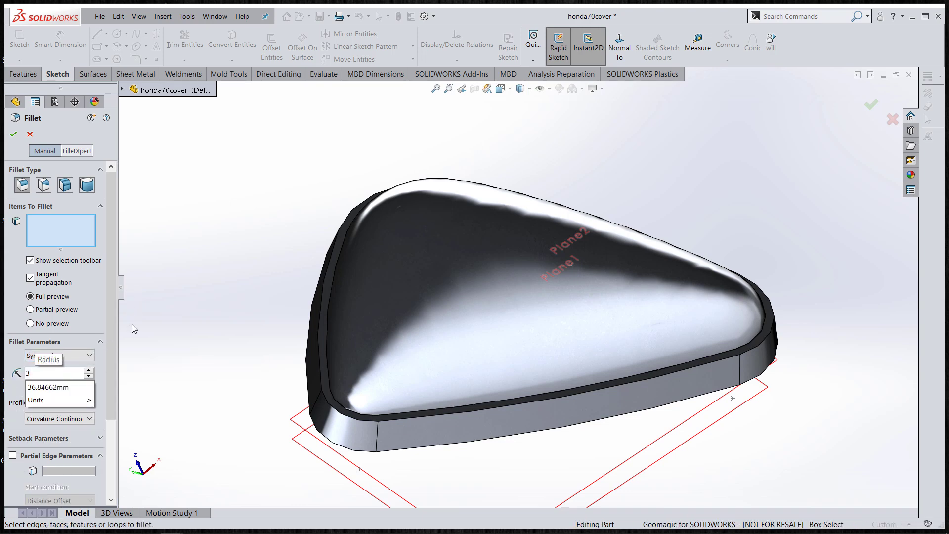
key("BackSpace")
type("4")
key("Return")
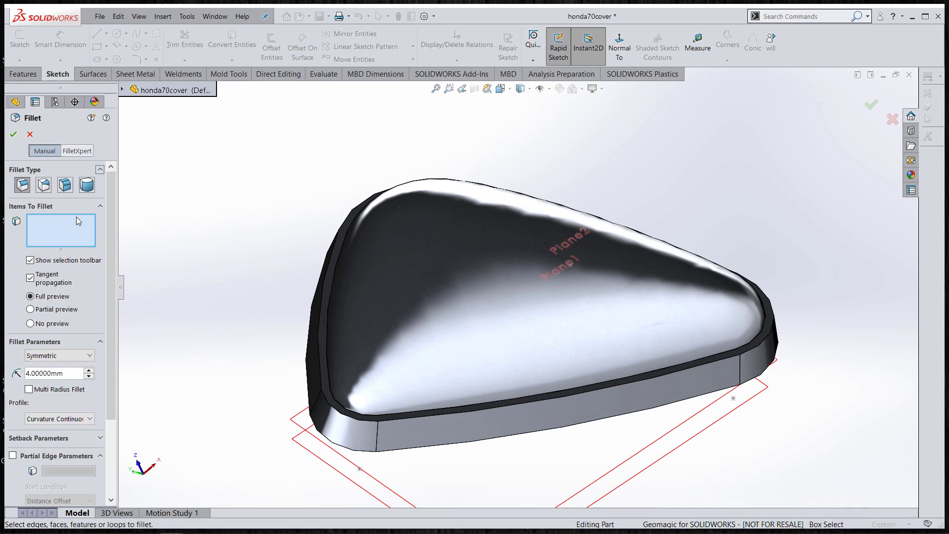
left_click(337, 266)
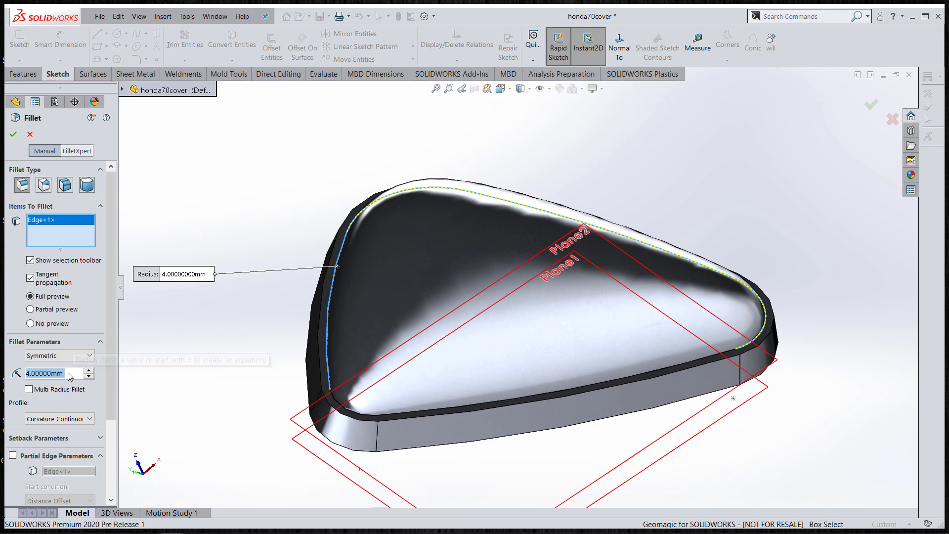
- Add the rim's outer edge and change the fillet radius to 2 mm
middle_click_drag(244, 322, 119, 349)
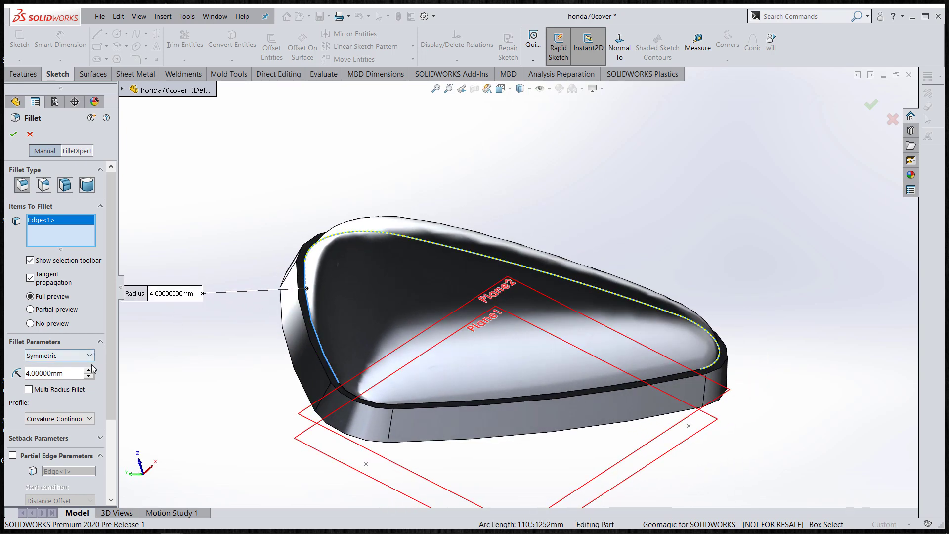
left_click_drag(73, 374, 30, 371)
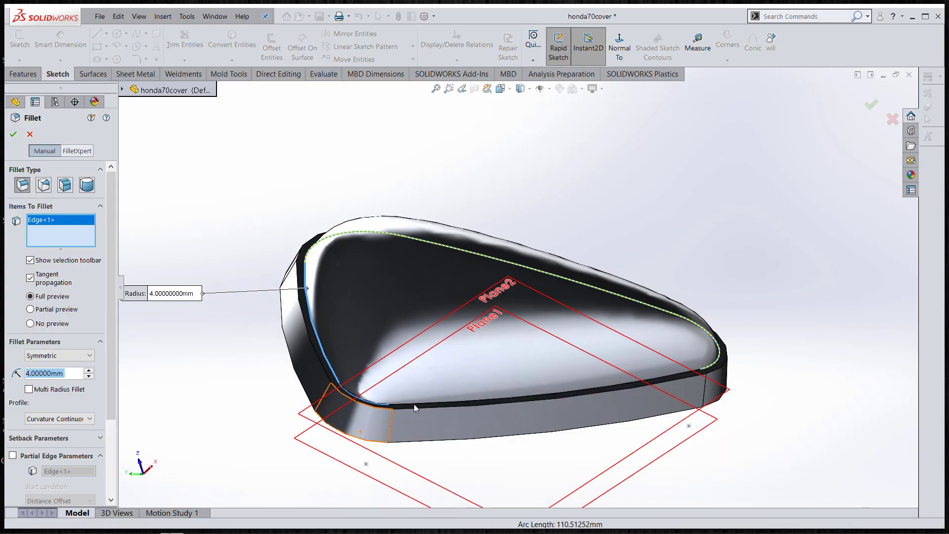
left_click(414, 404)
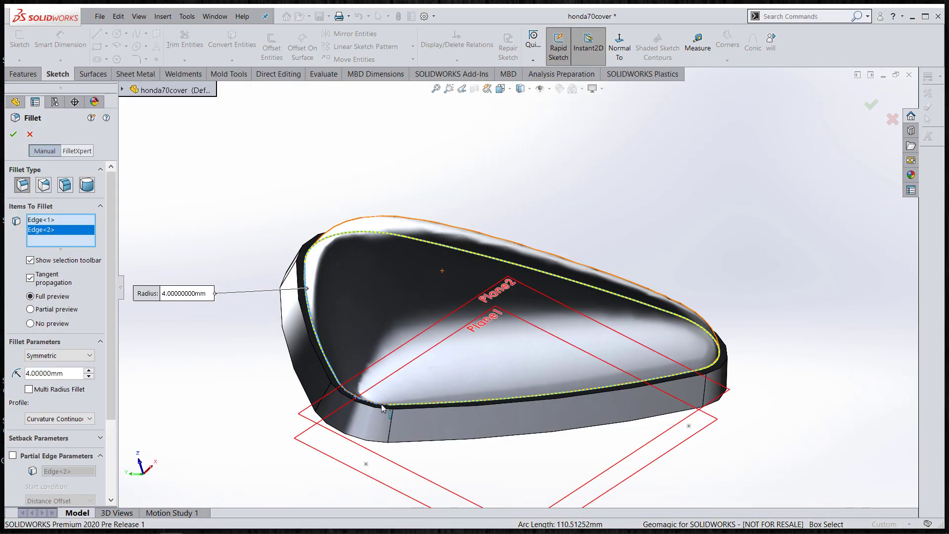
scroll(385, 404, "down", 5)
scroll(535, 316, "down", 3)
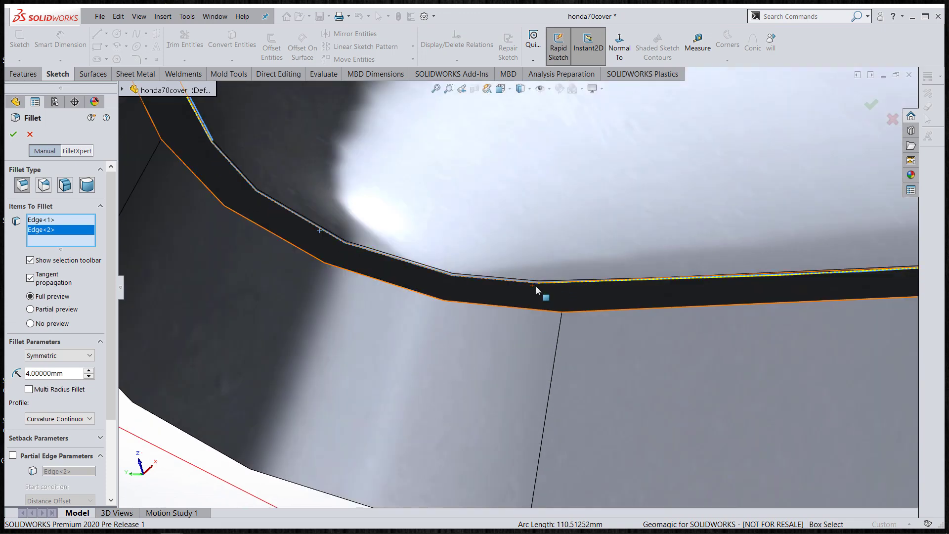
scroll(537, 285, "up", 10)
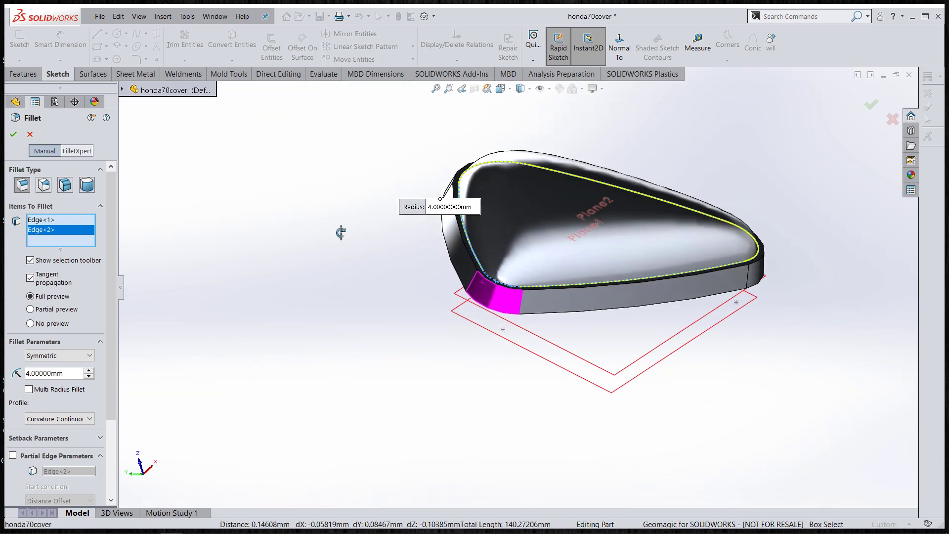
middle_click_drag(514, 240, 529, 235)
scroll(509, 230, "down", 4)
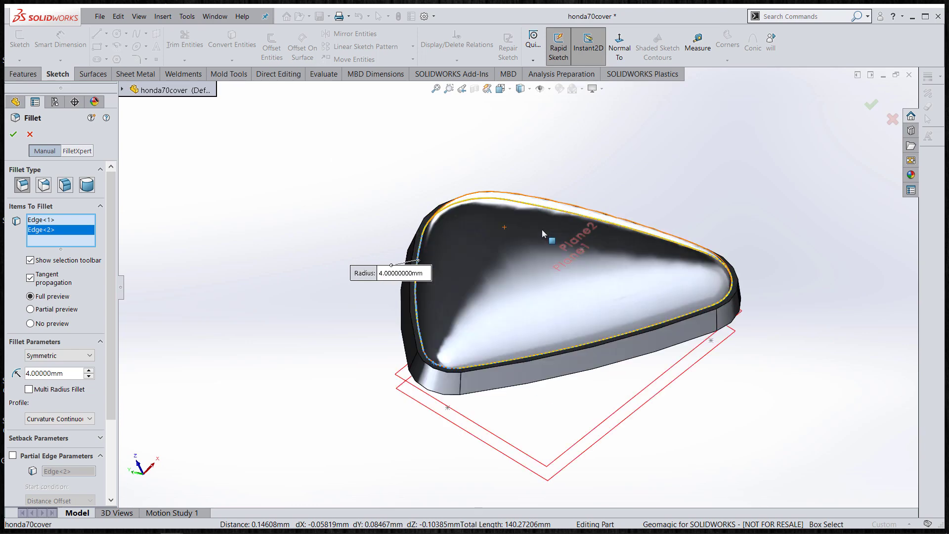
middle_click_drag(471, 261, 475, 259)
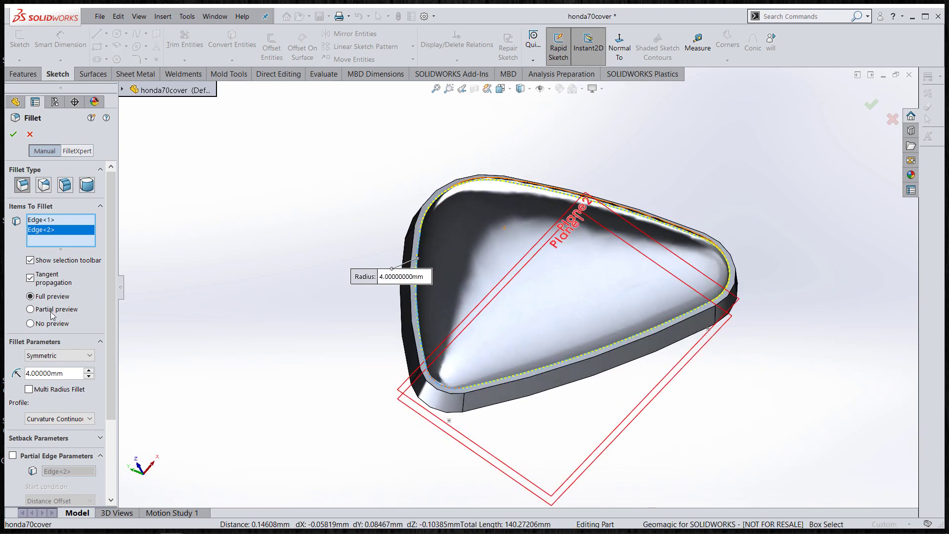
double_click(72, 378)
type("2")
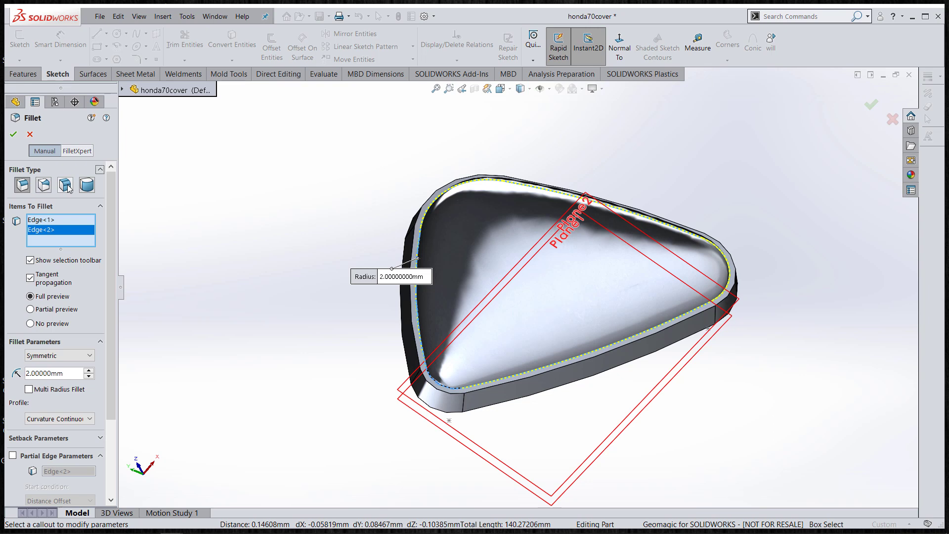
- Add a 4 mm face fillet between the domed top face and the rim face
left_click(68, 188)
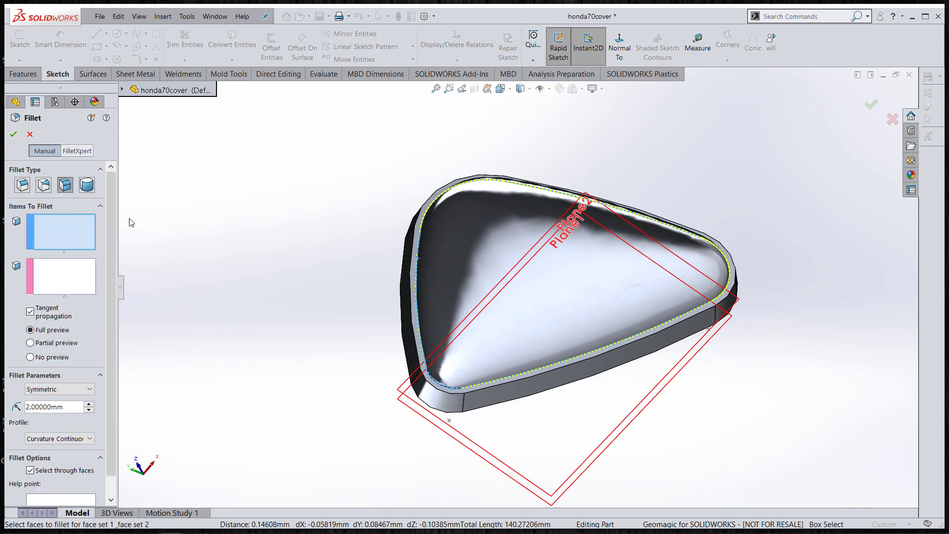
left_click(473, 261)
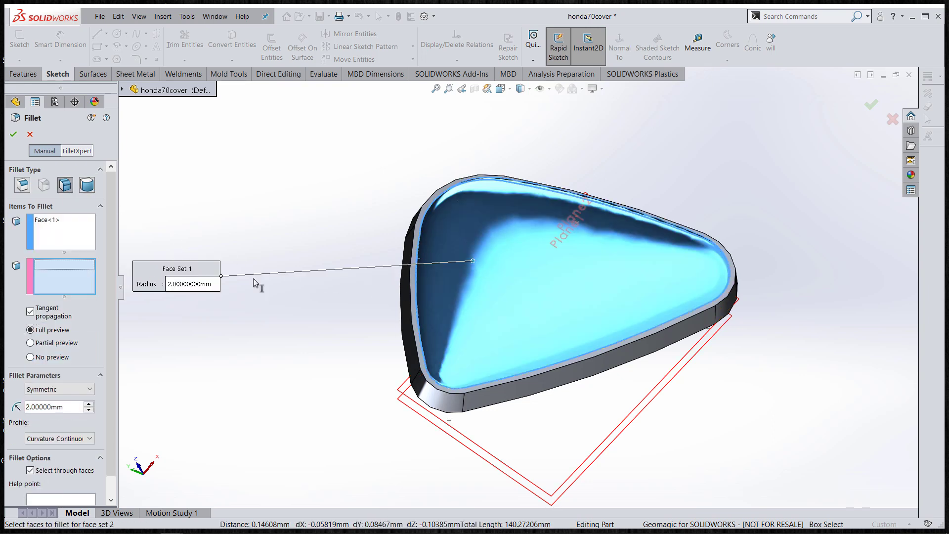
left_click(417, 254)
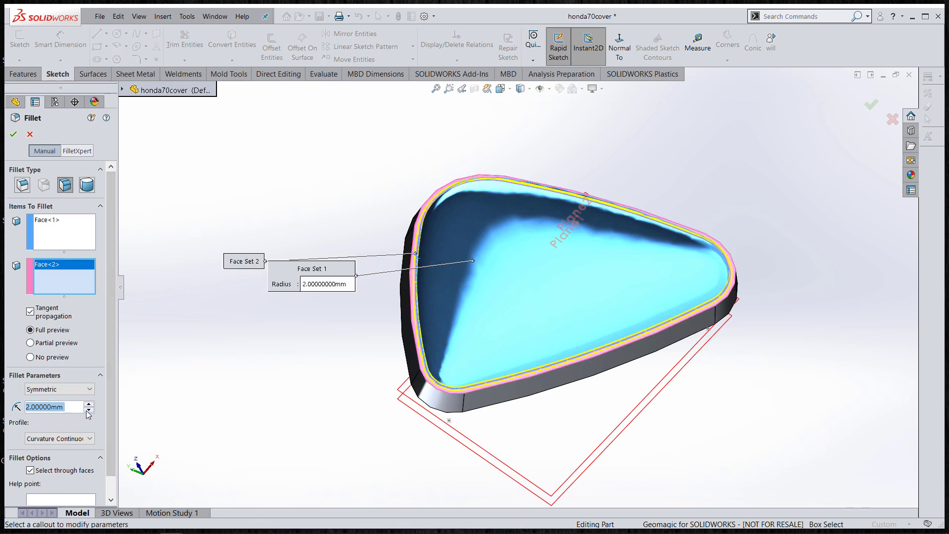
type("4")
key("Return")
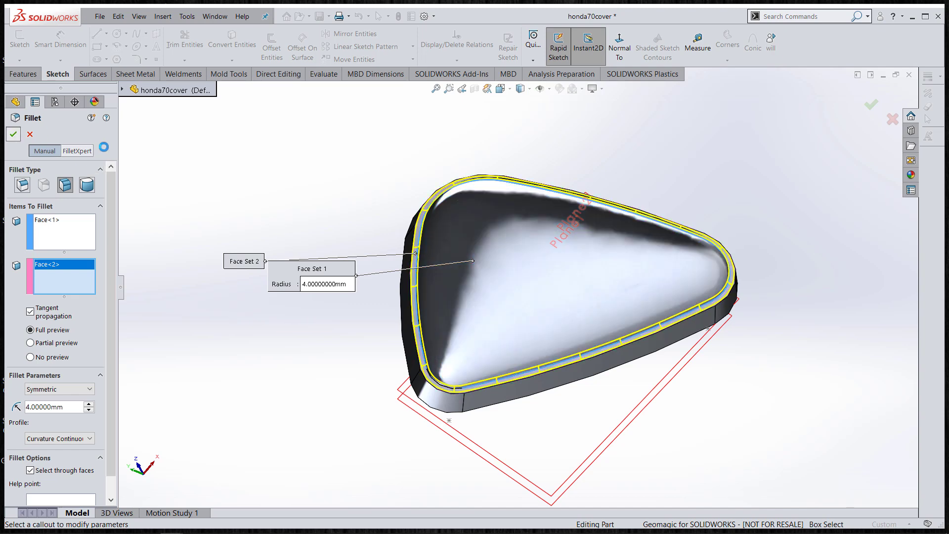
key("Return")
scroll(409, 259, "down", 5)
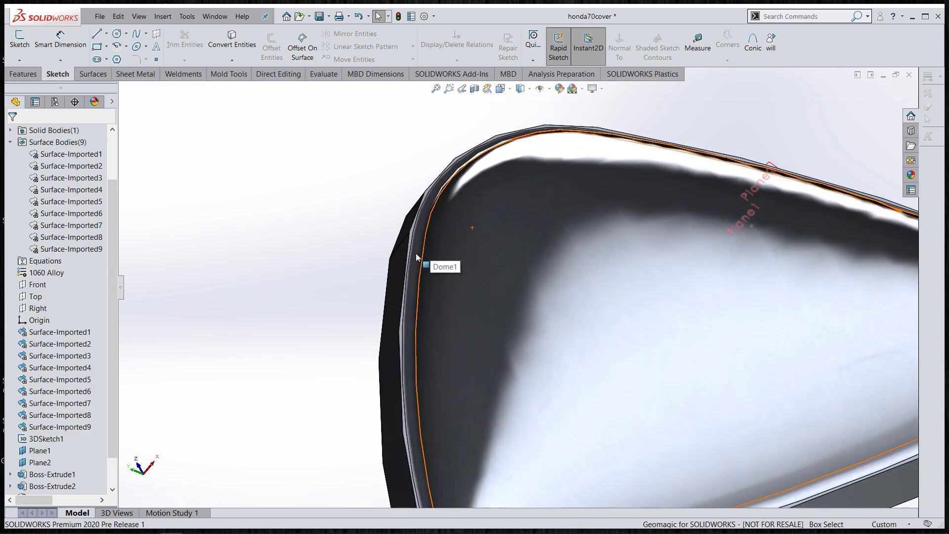
scroll(414, 258, "up", 3)
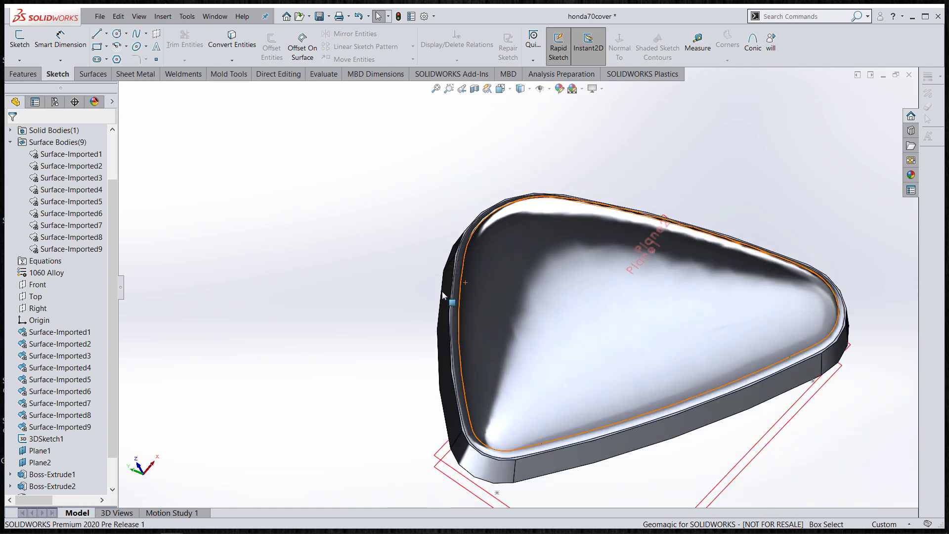
scroll(109, 412, "down", 3)
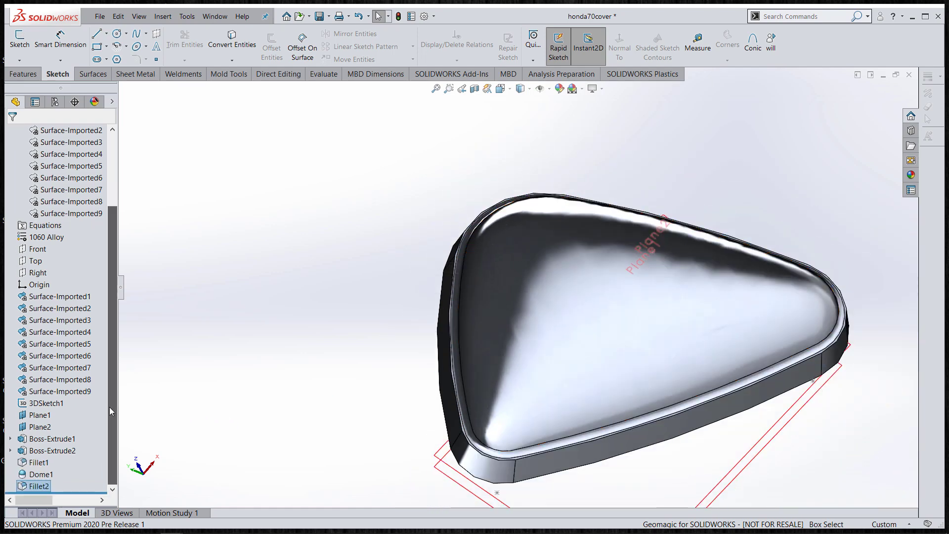
- Change Sketch2's offset dimension under Boss-Extrude2 to 5 mm and rebuild the model
left_click(10, 450)
left_click(50, 462)
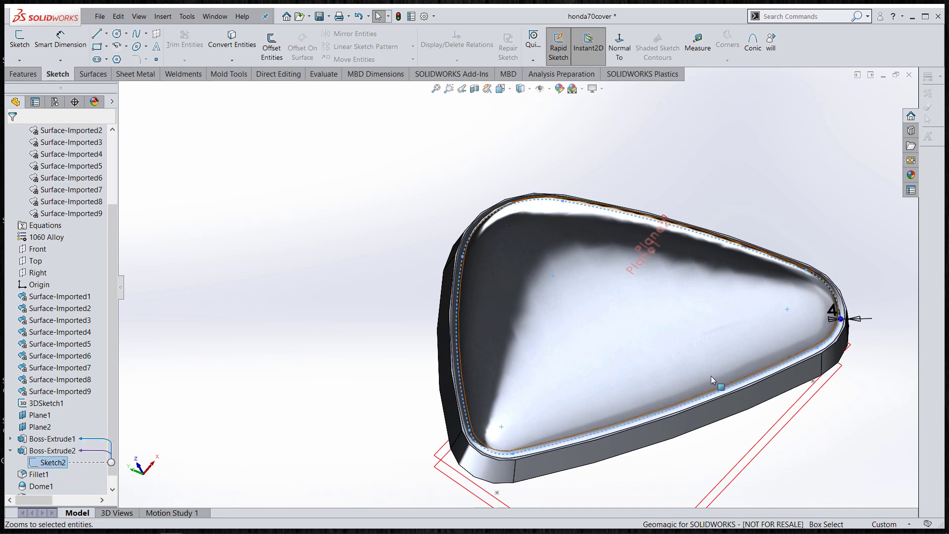
left_click(834, 312)
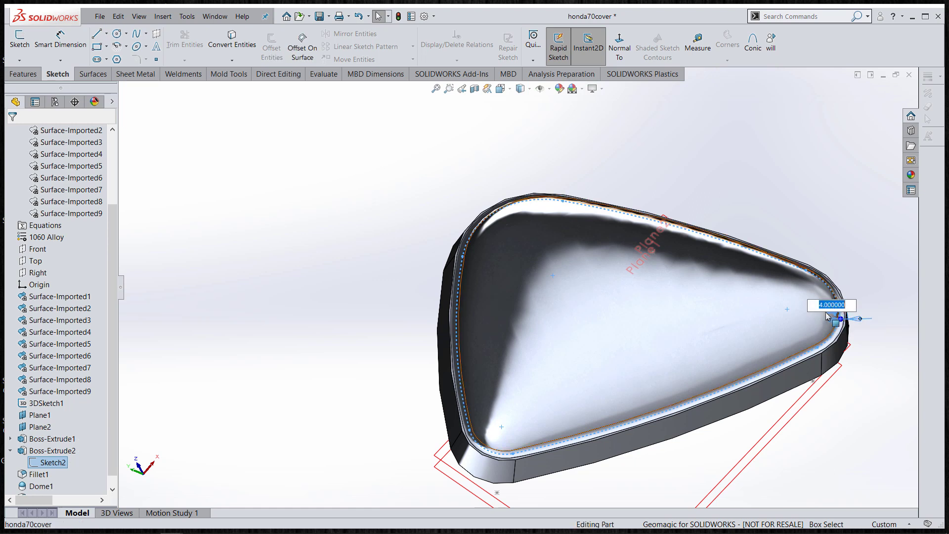
type("5")
left_click(399, 16)
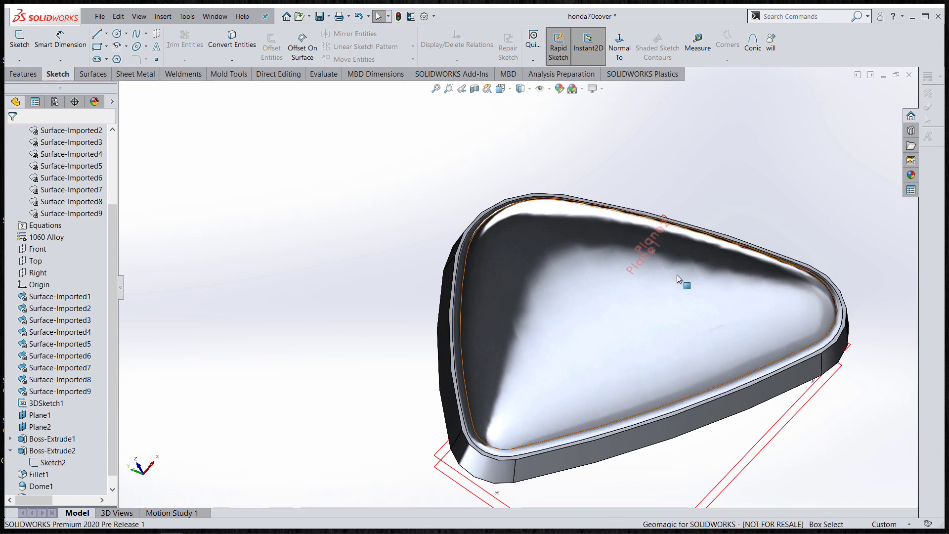
middle_click_drag(486, 354, 437, 326)
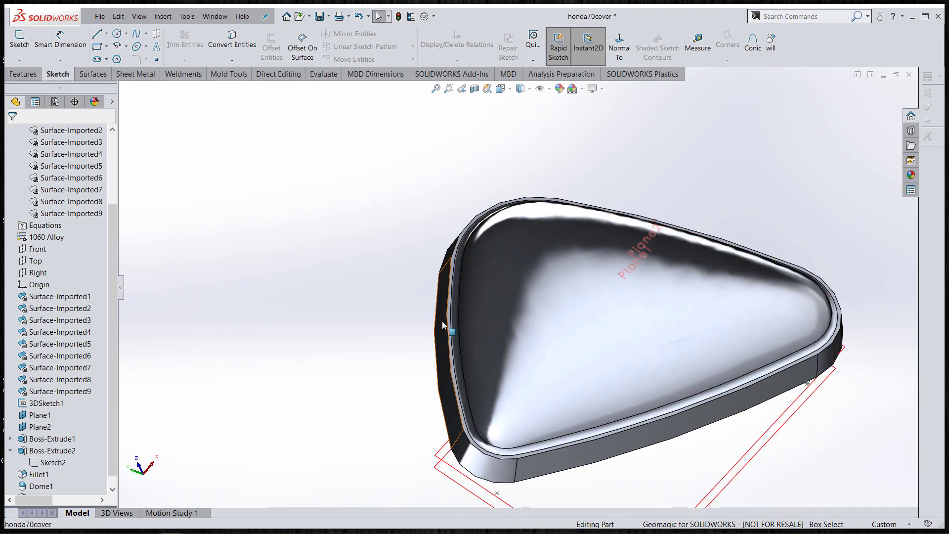
- Fillet the tangent rim edge loop around the domed top with a 2 mm radius
key("s")
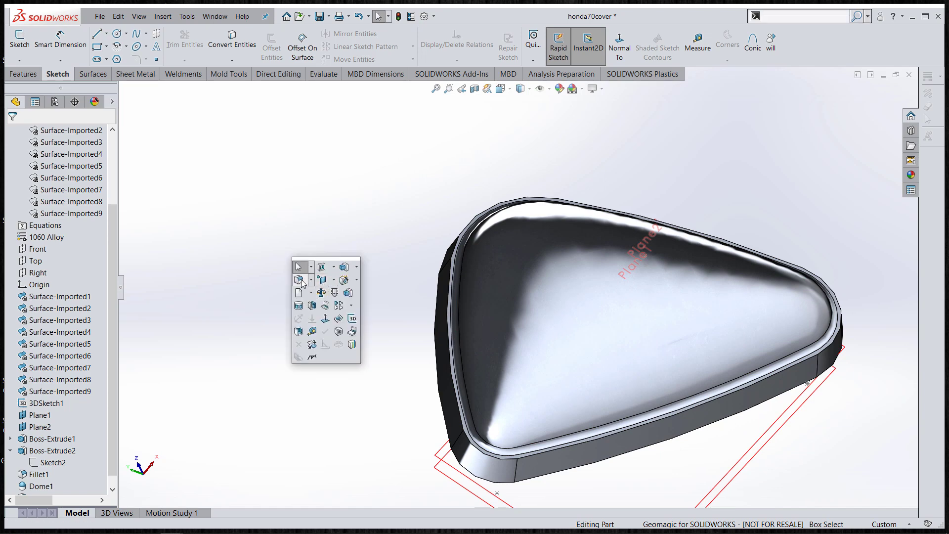
left_click(299, 281)
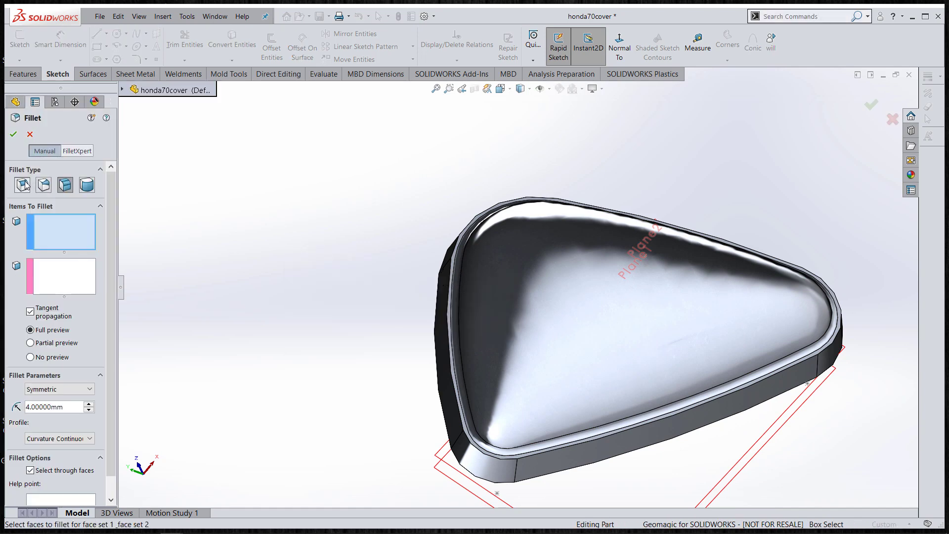
left_click(446, 314)
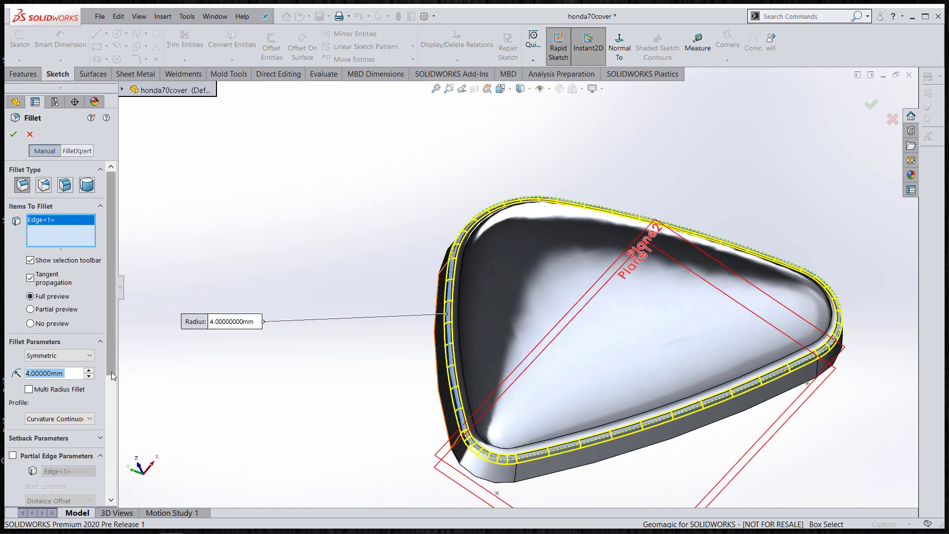
type("2")
key("Return")
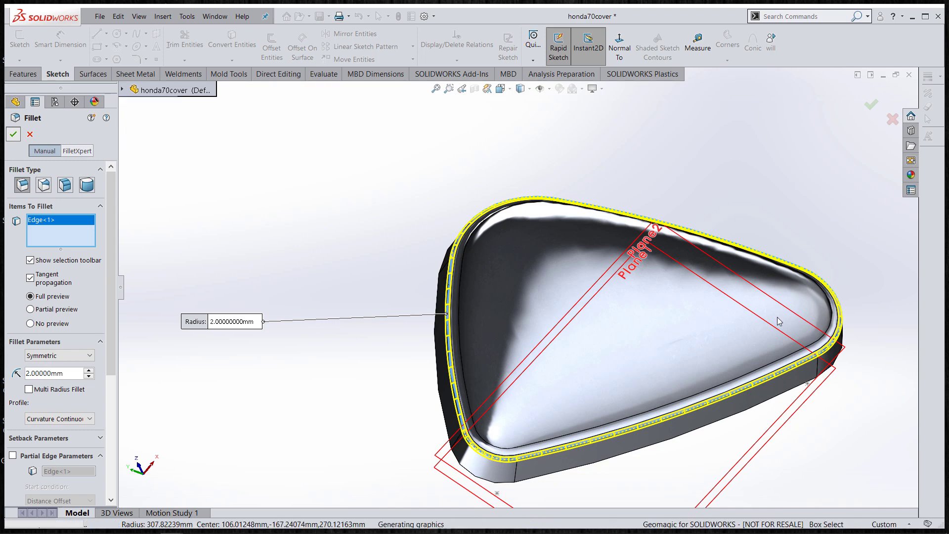
key("Return")
middle_click_drag(702, 322, 678, 345)
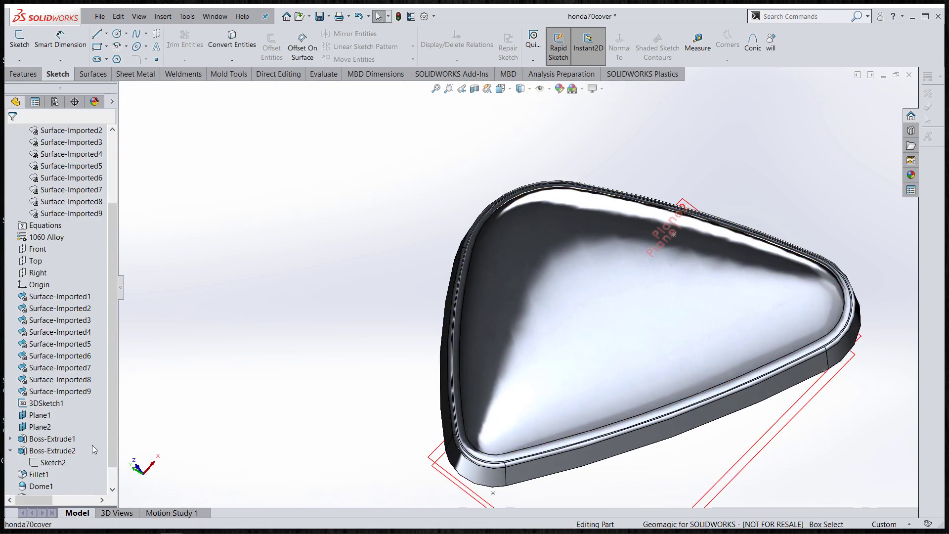
- Return Sketch2's offset dimension to 4 mm and rebuild through Fillet3
left_click_drag(111, 372, 111, 425)
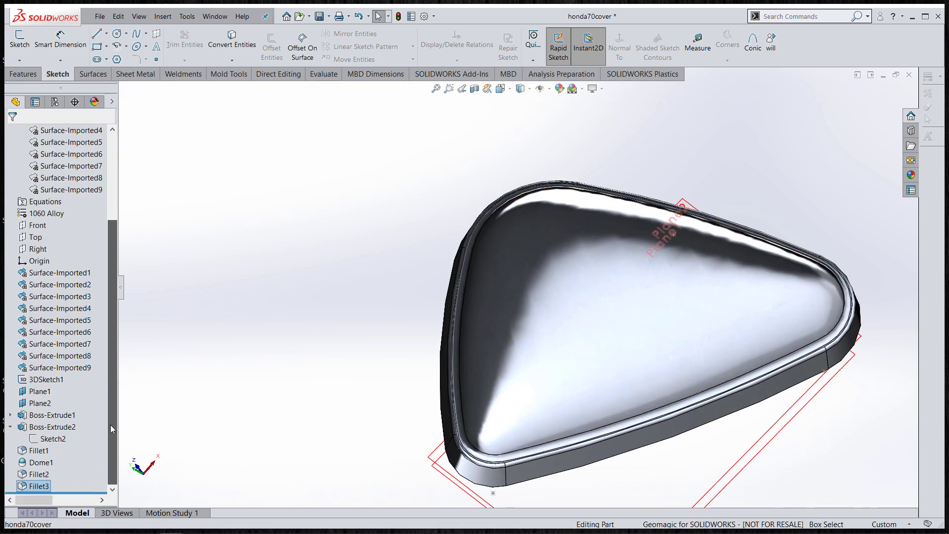
left_click(53, 439)
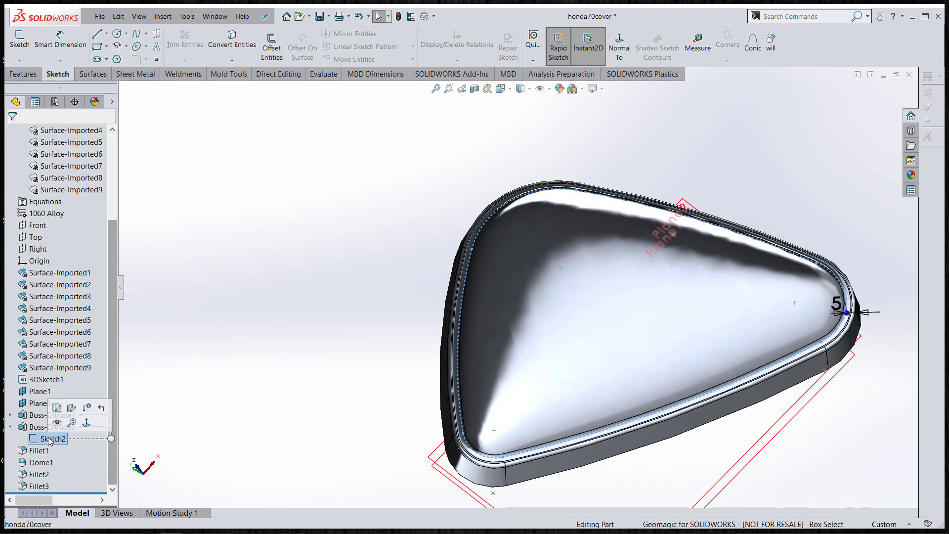
left_click(838, 303)
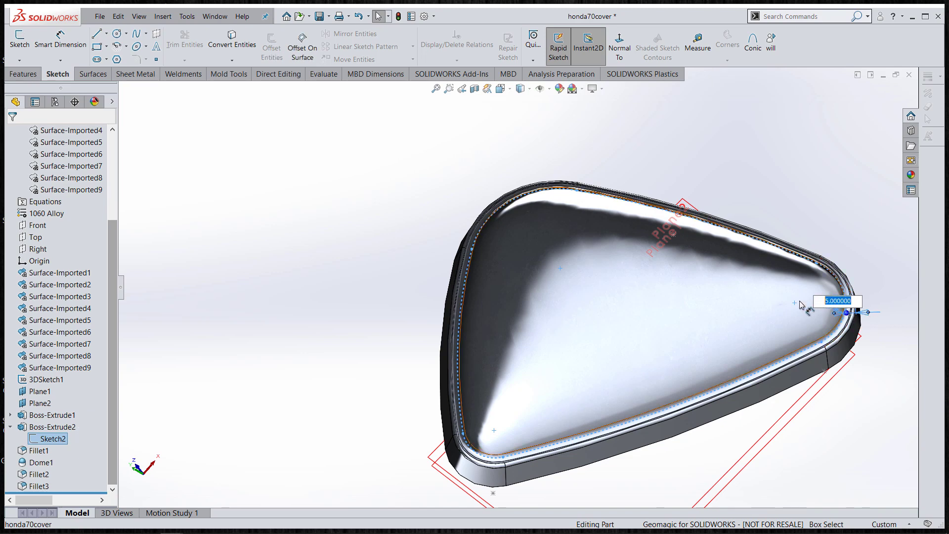
type("4")
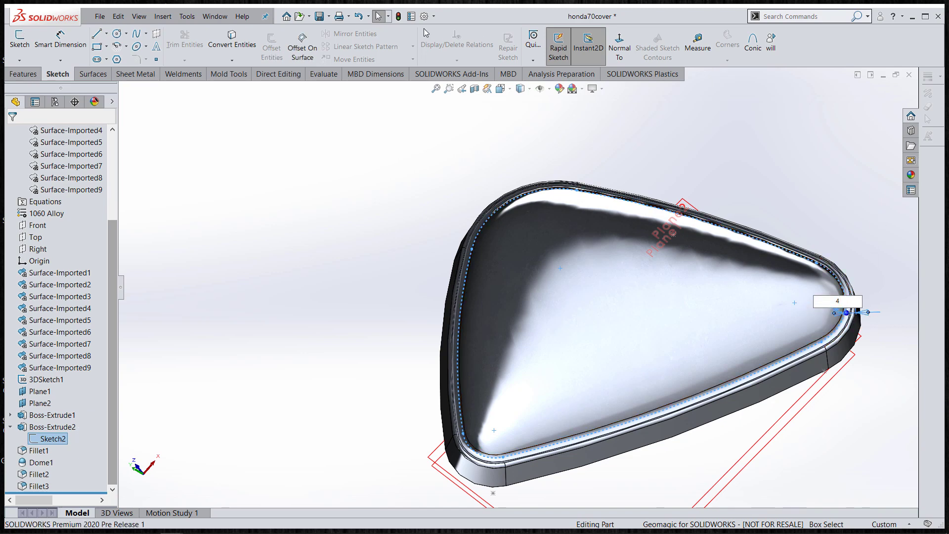
left_click(398, 17)
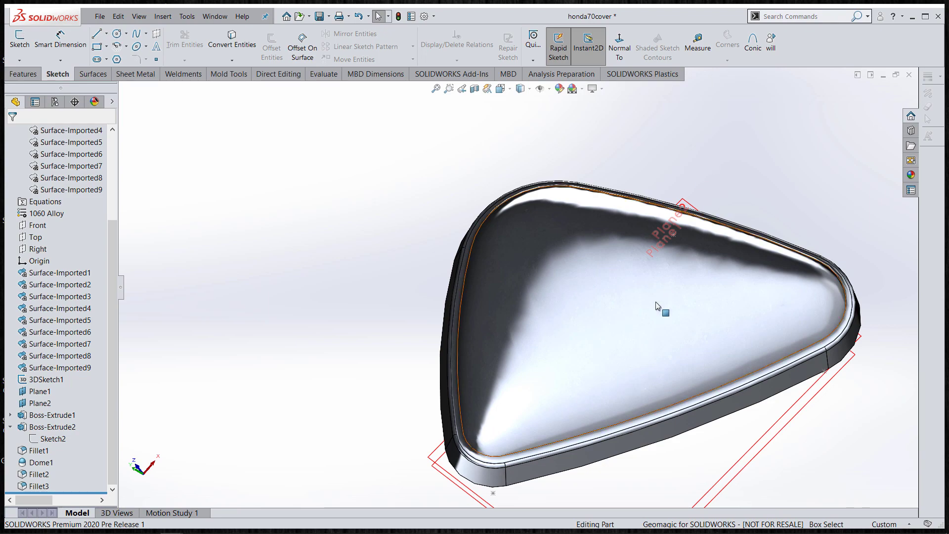
mouse_move(655, 302)
middle_mouse_down()
mouse_move(705, 247)
mouse_move(689, 239)
mouse_move(689, 293)
middle_mouse_up()
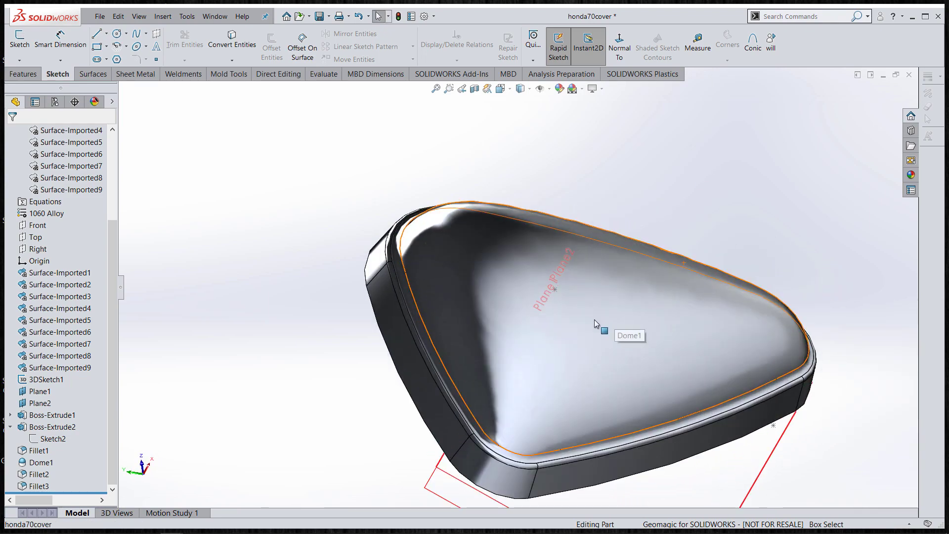
- Shell the cover to a 2 mm wall, removing the flat back face
middle_click_drag(593, 320, 687, 207)
key("ctrl+8")
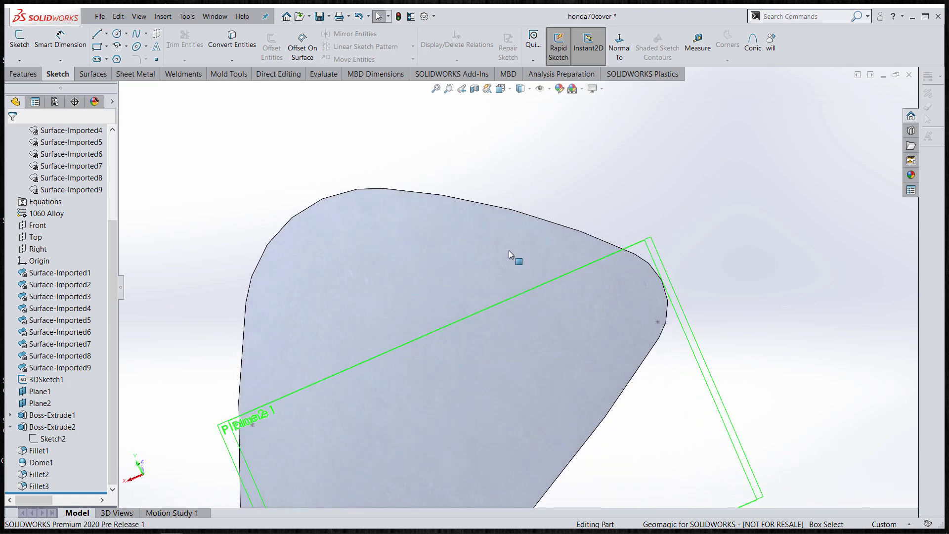
middle_click_drag(459, 284, 408, 277)
left_click(408, 277)
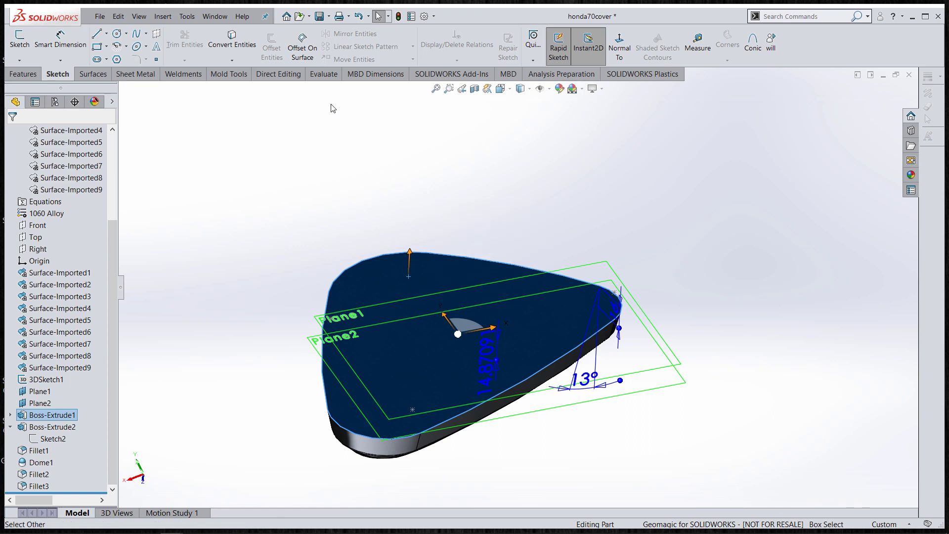
key("s")
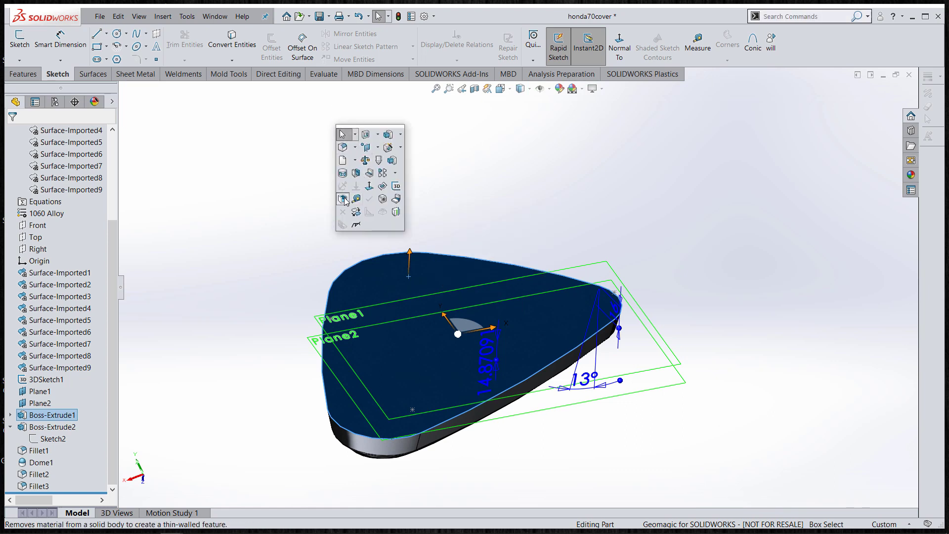
left_click(341, 200)
type("2")
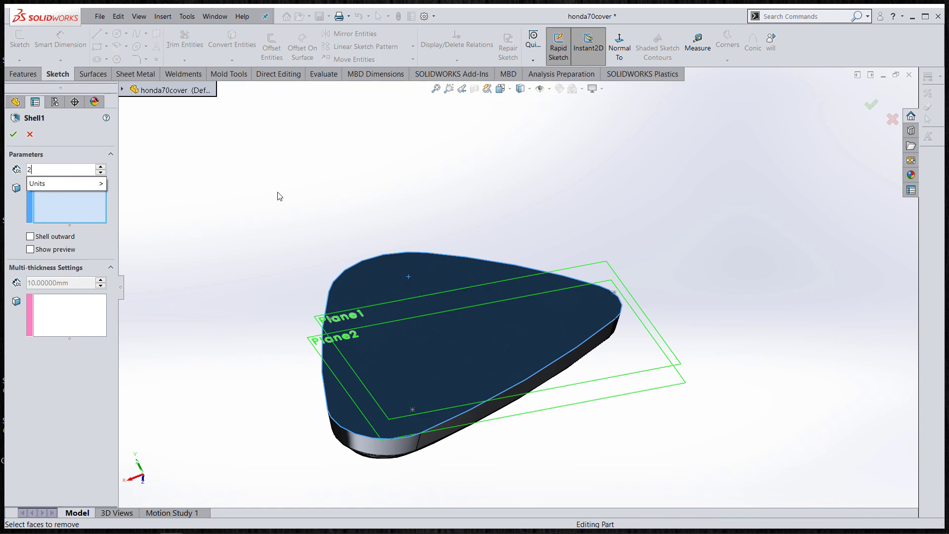
left_click(13, 135)
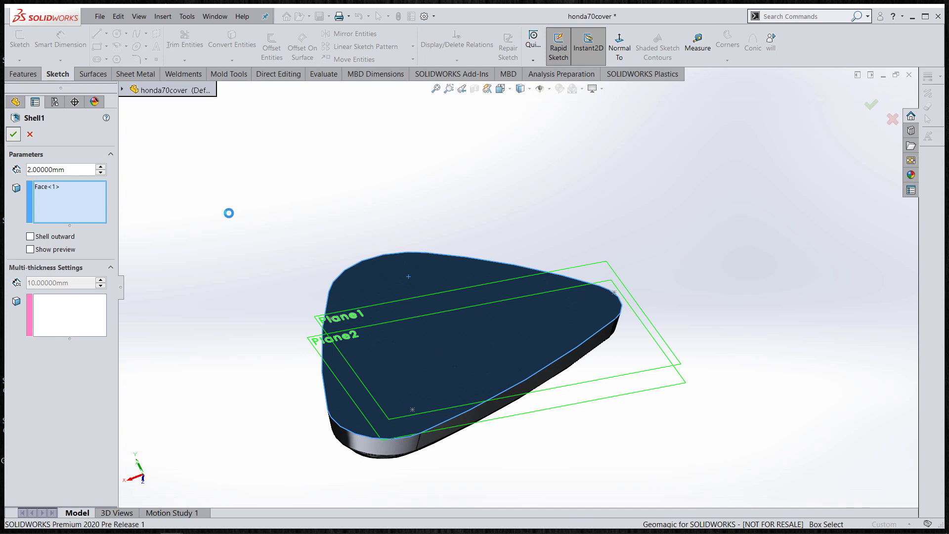
middle_click_drag(388, 388, 198, 365)
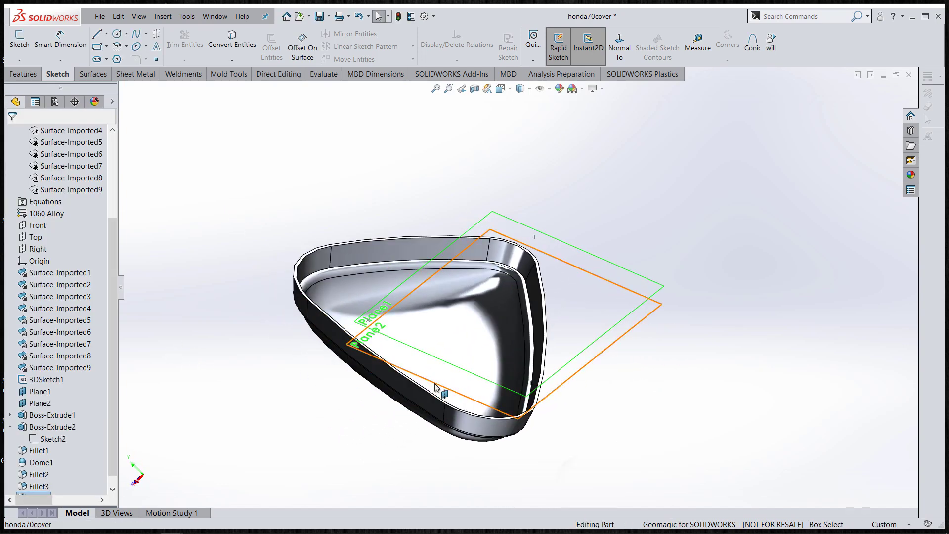
middle_click_drag(432, 388, 405, 372)
middle_click_drag(346, 278, 607, 383)
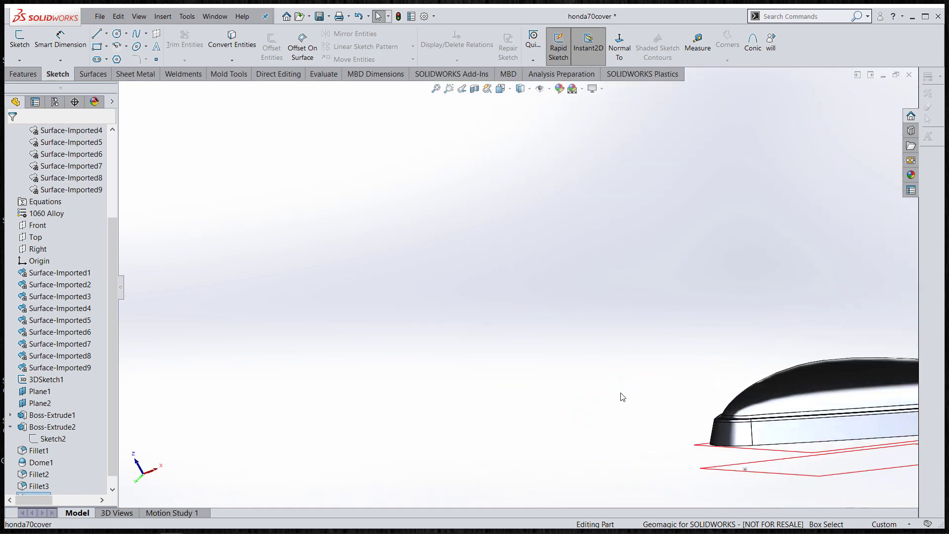
key("f")
middle_click_drag(514, 201, 515, 179)
scroll(515, 179, "down", 1)
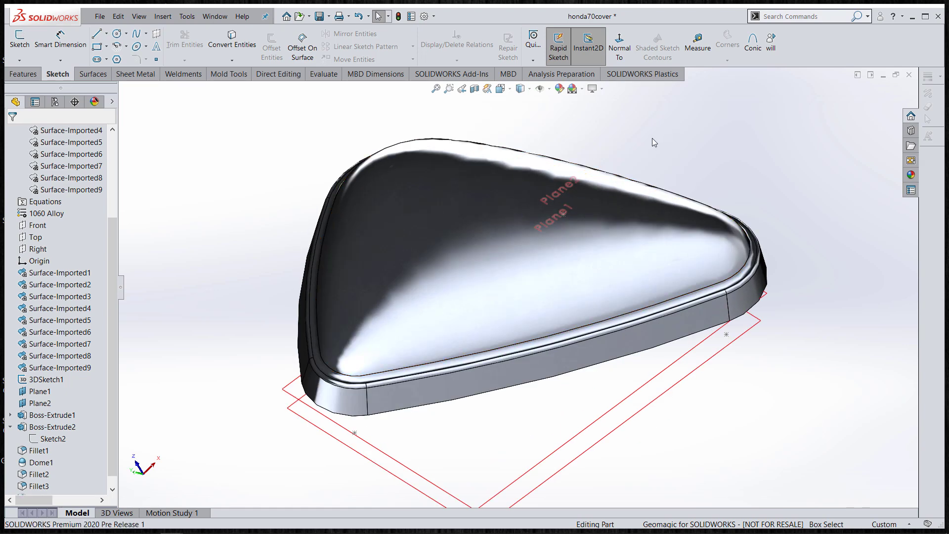
middle_click_drag(526, 140, 490, 151)
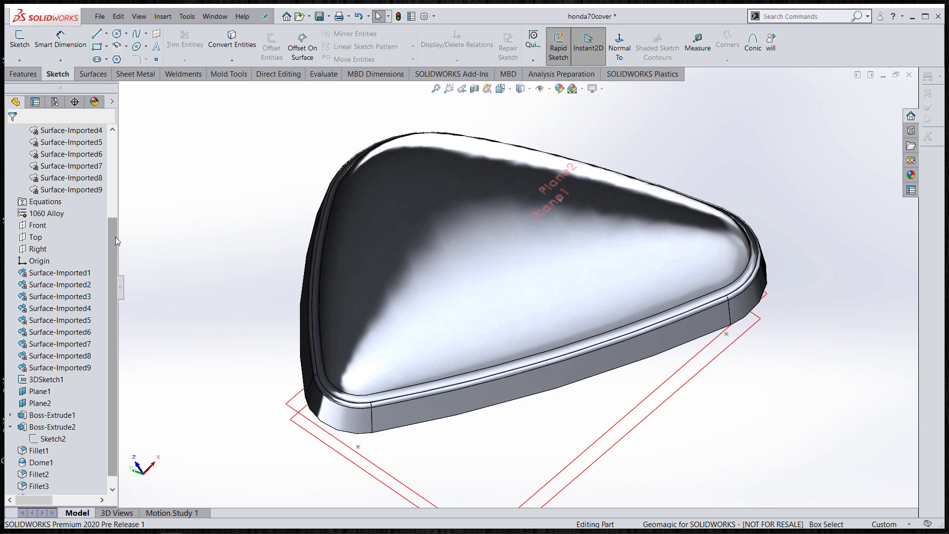
scroll(114, 225, "up", 5)
- Show the hidden Surface-Imported1 scan body so it overlays the shelled cover
right_click(86, 218)
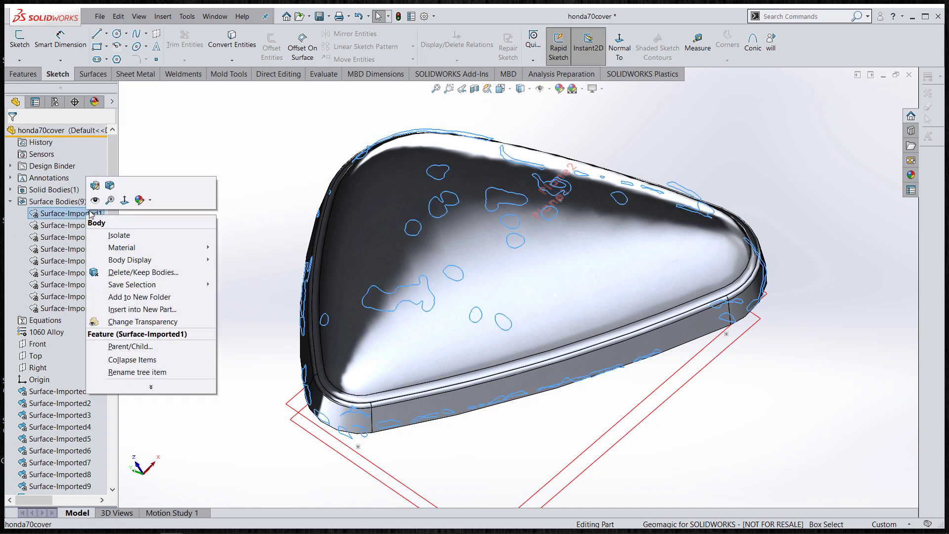
left_click(203, 185)
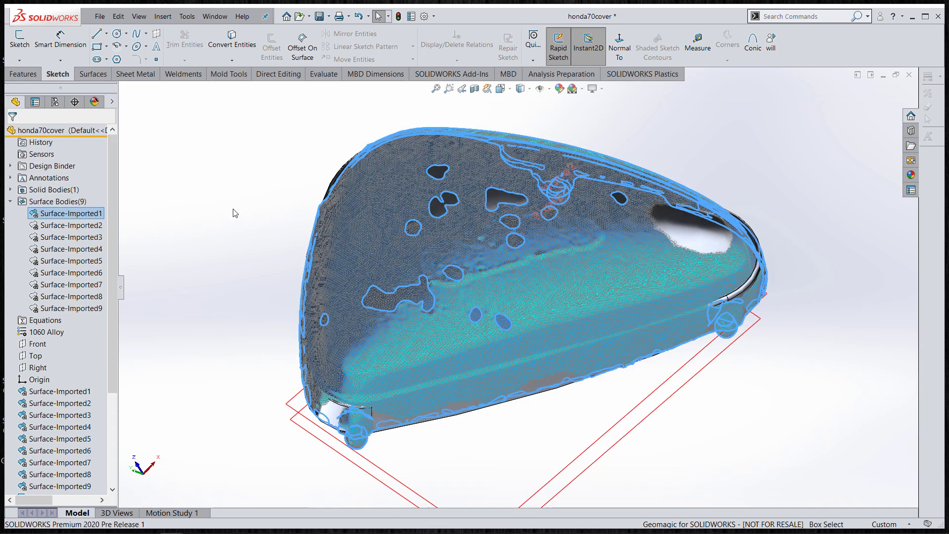
middle_click_drag(206, 265, 123, 149)
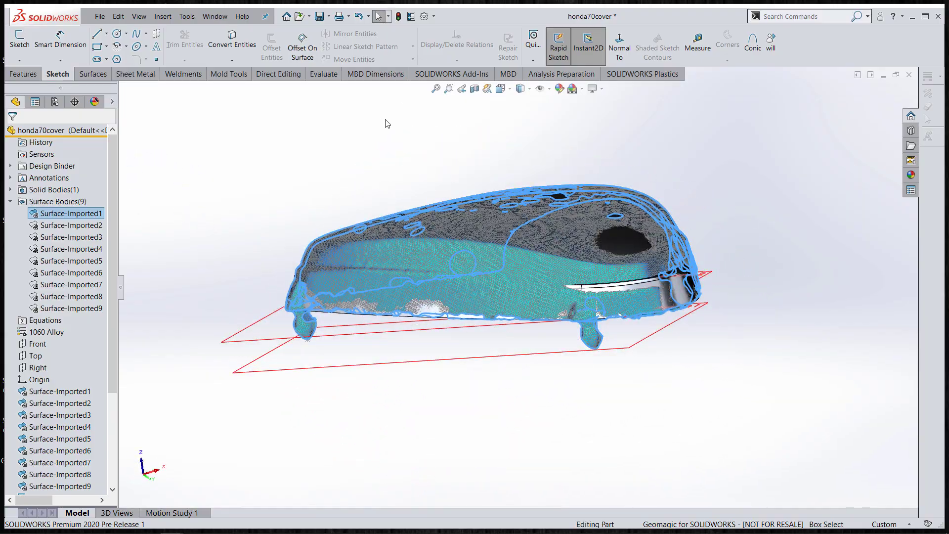
middle_click_drag(388, 121, 393, 173)
left_click(187, 16)
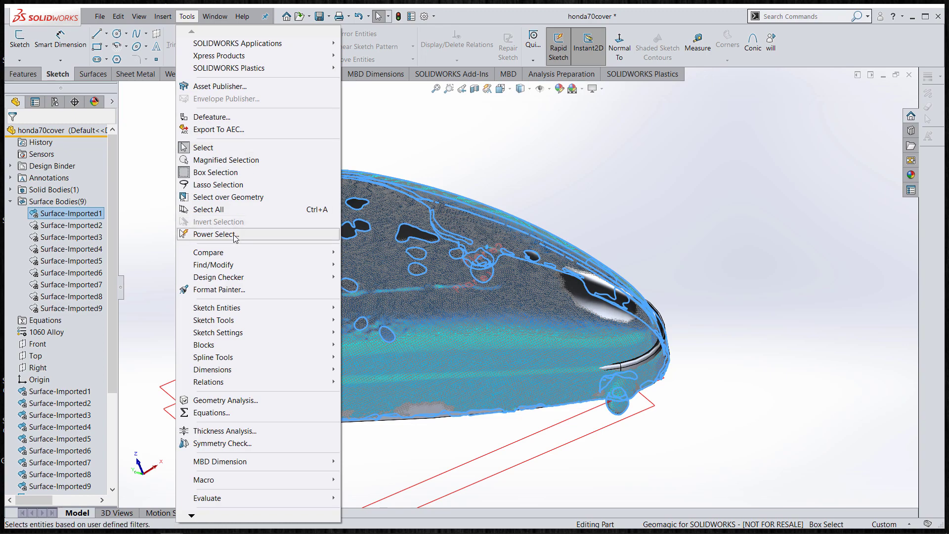
- Start Compare Geometry with honda70cover as reference and right side cover as modified document
mouse_move(231, 253)
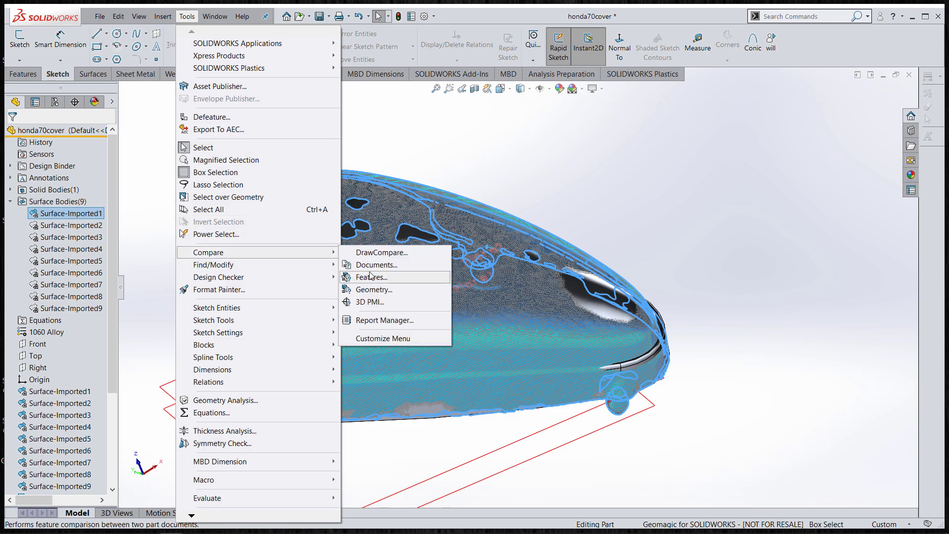
left_click(375, 290)
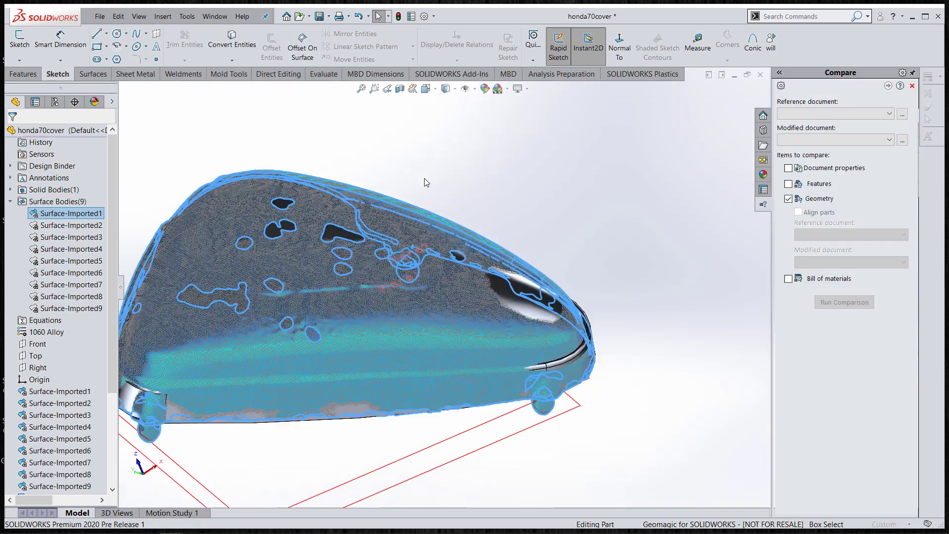
left_click(814, 114)
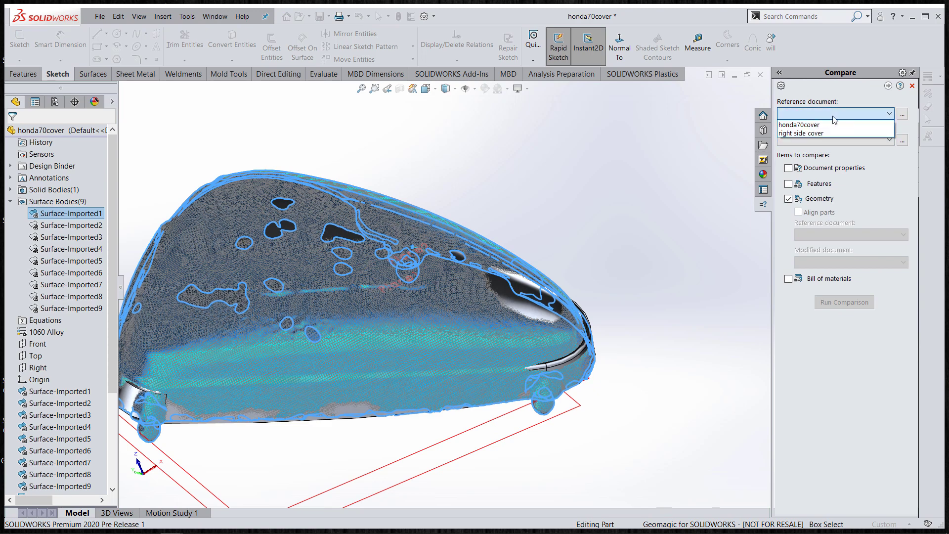
left_click(791, 126)
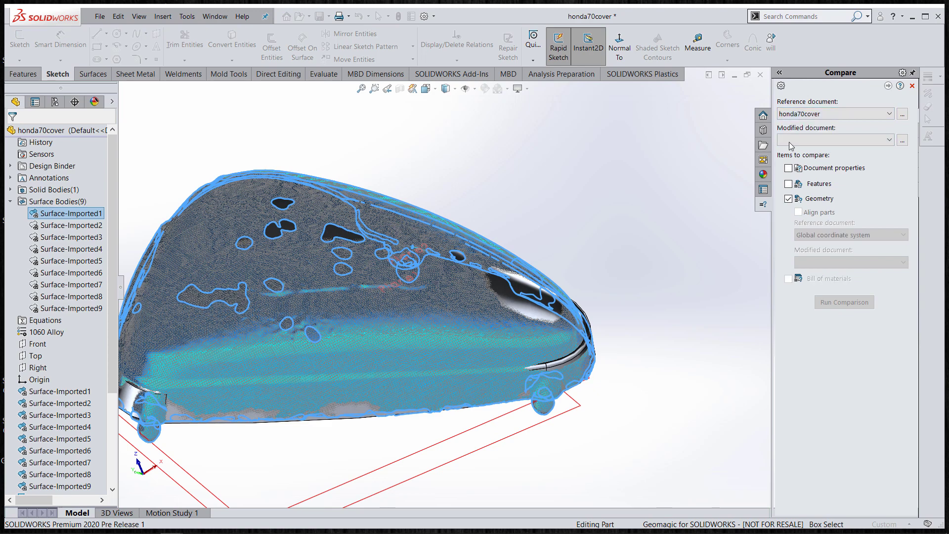
left_click(792, 141)
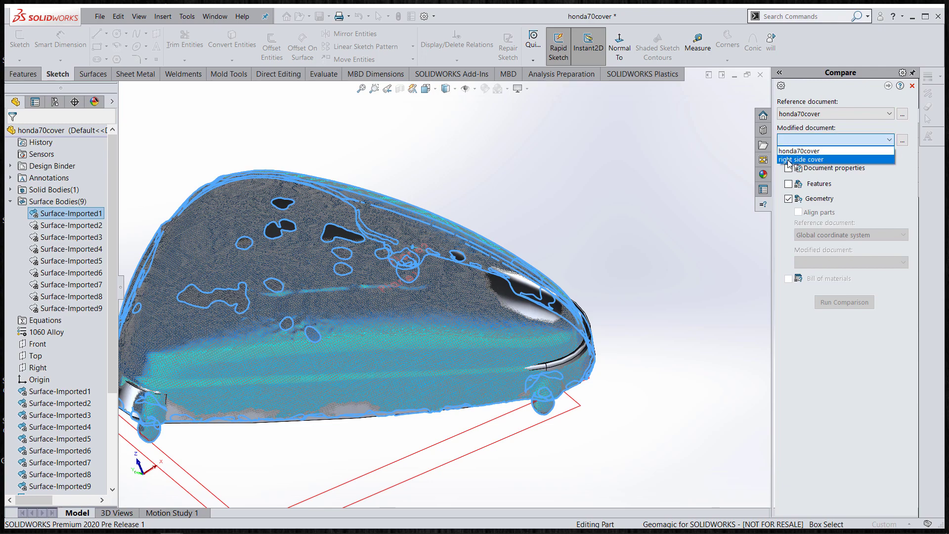
left_click(788, 159)
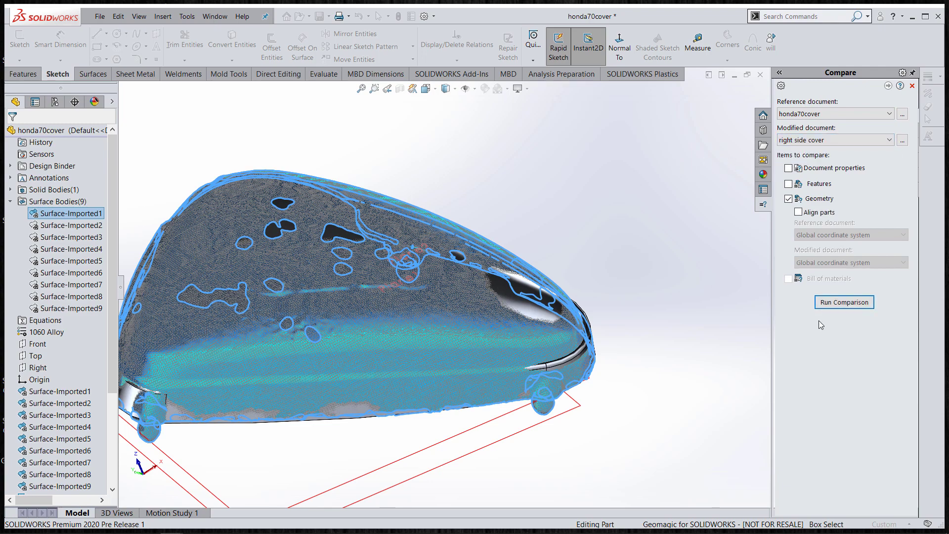
key("f")
scroll(506, 349, "down", 3)
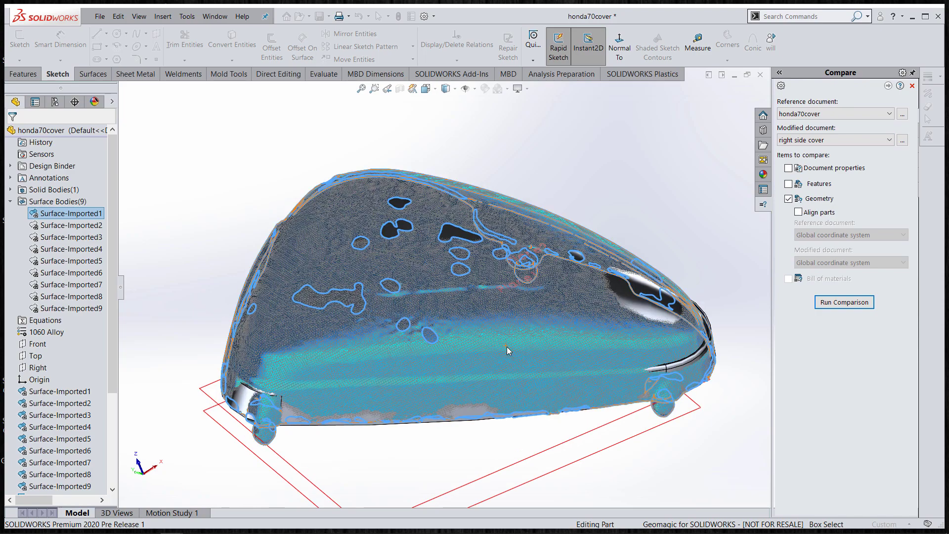
middle_click_drag(505, 348, 539, 340)
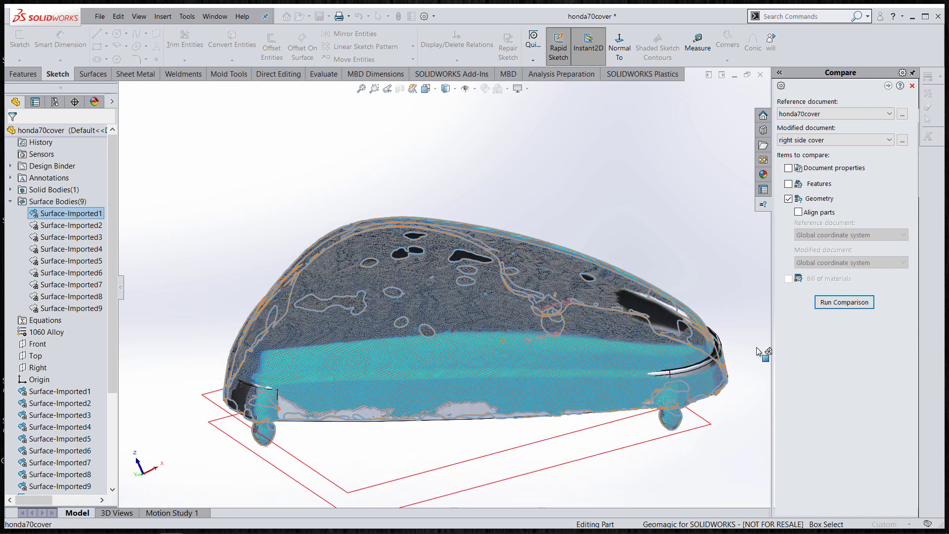
- Run the comparison: 6 remove, 2 add, 1 common volume, 108 unique faces
left_click(842, 305)
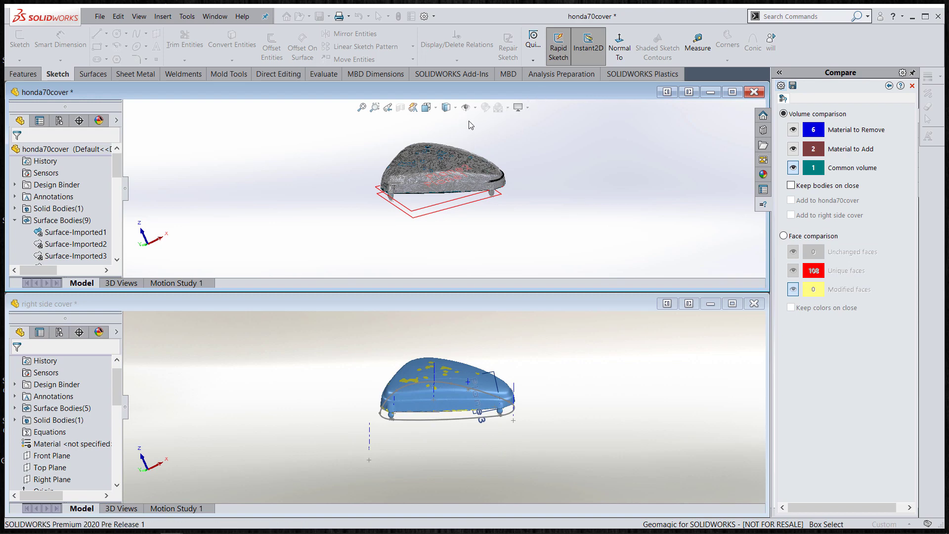
- Orbit both compared covers and toggle the Common volume display off and back on
scroll(453, 131, "down", 6)
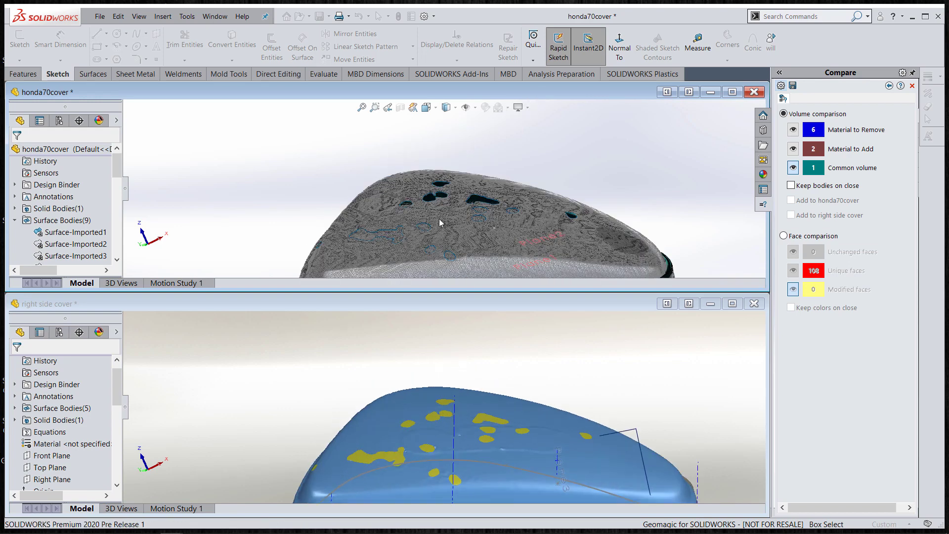
scroll(451, 225, "up", 5)
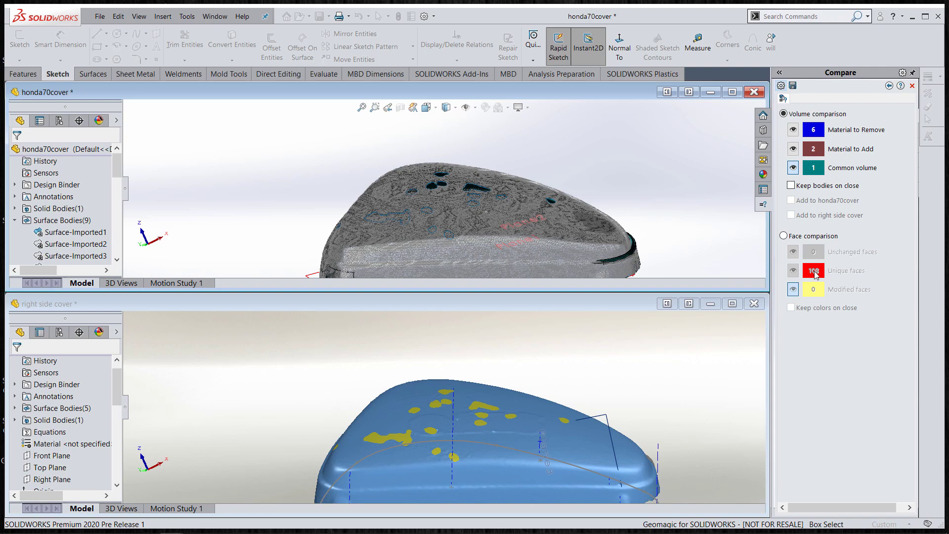
middle_click_drag(723, 245, 572, 245)
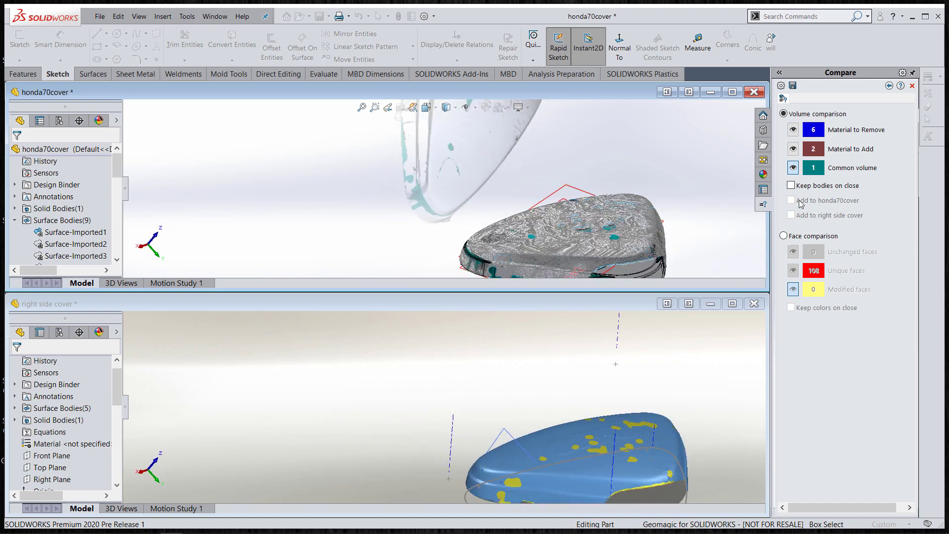
left_click(793, 168)
left_click(793, 169)
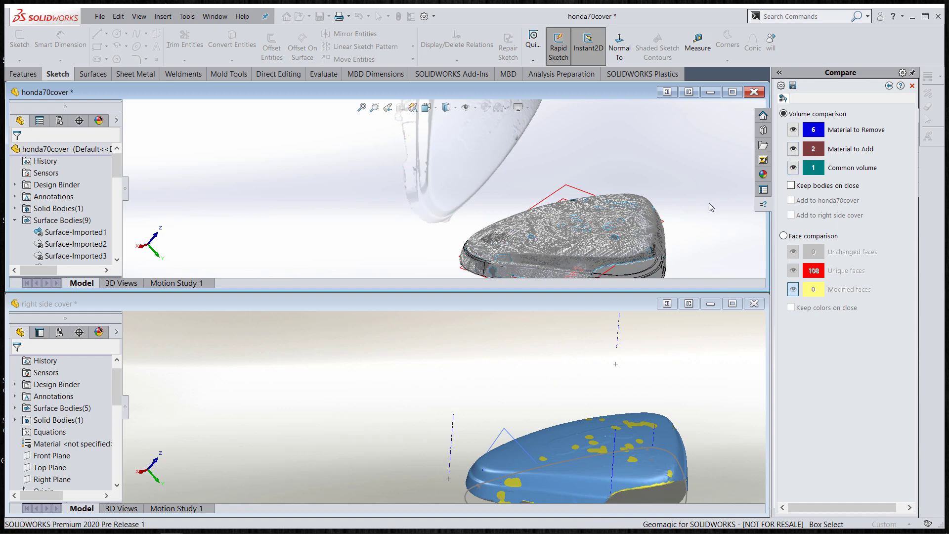
left_click(793, 168)
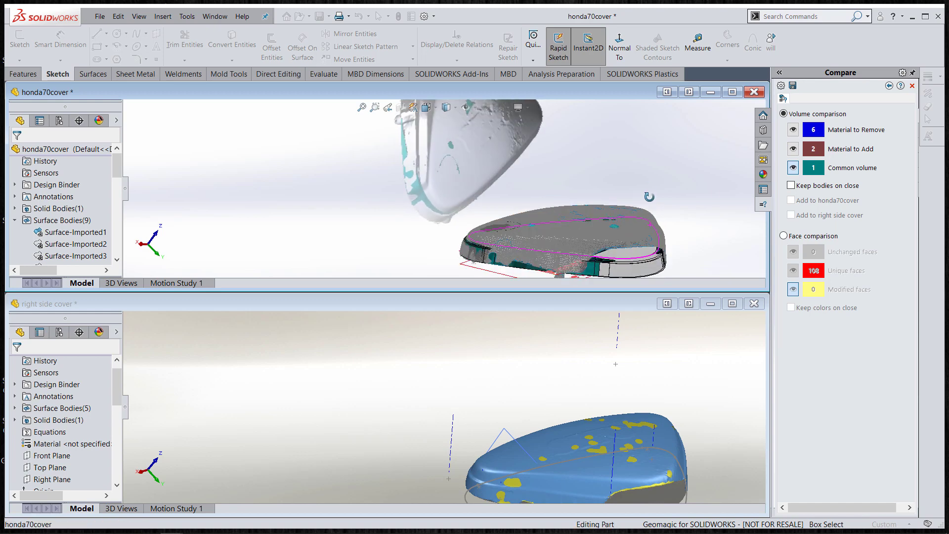
middle_click_drag(649, 192, 691, 188)
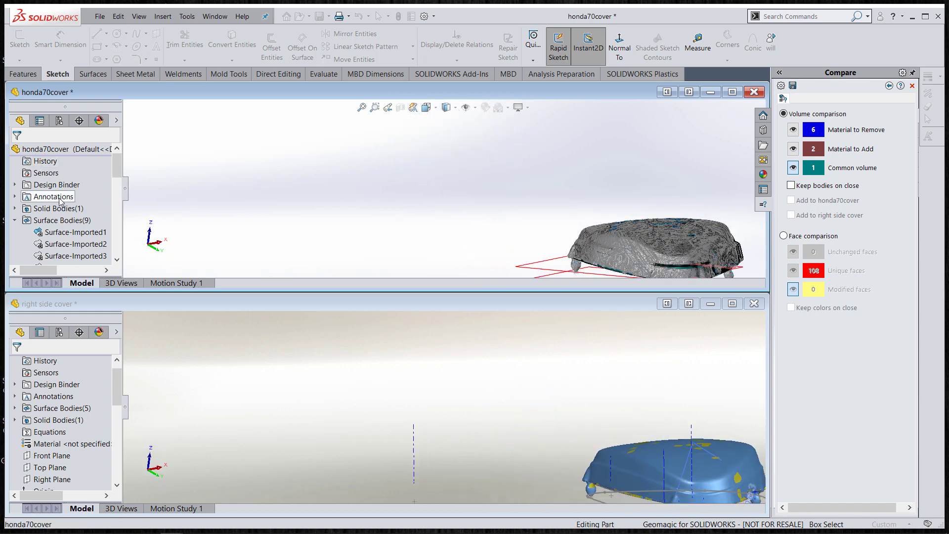
- Check Surface-Imported1's options, then fit and orbit the cover to new angles
right_click(71, 233)
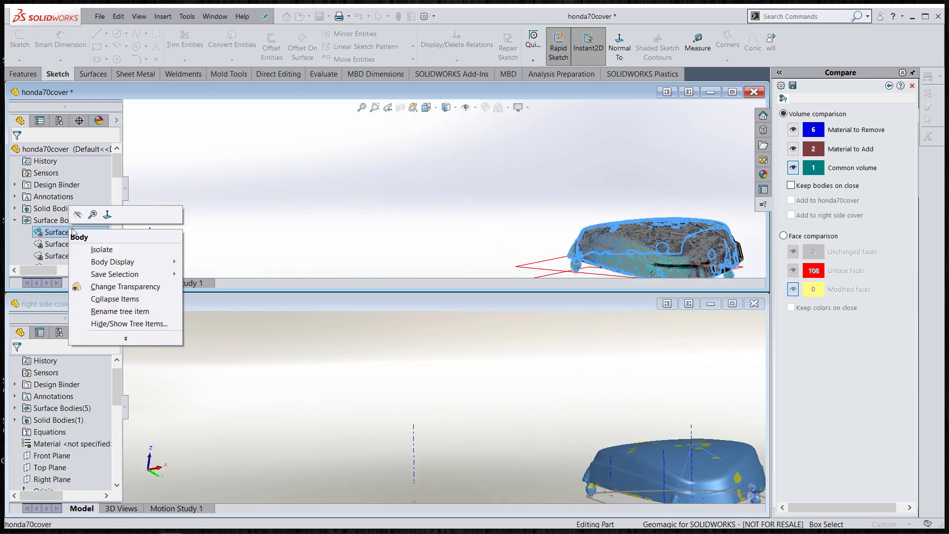
key("Escape")
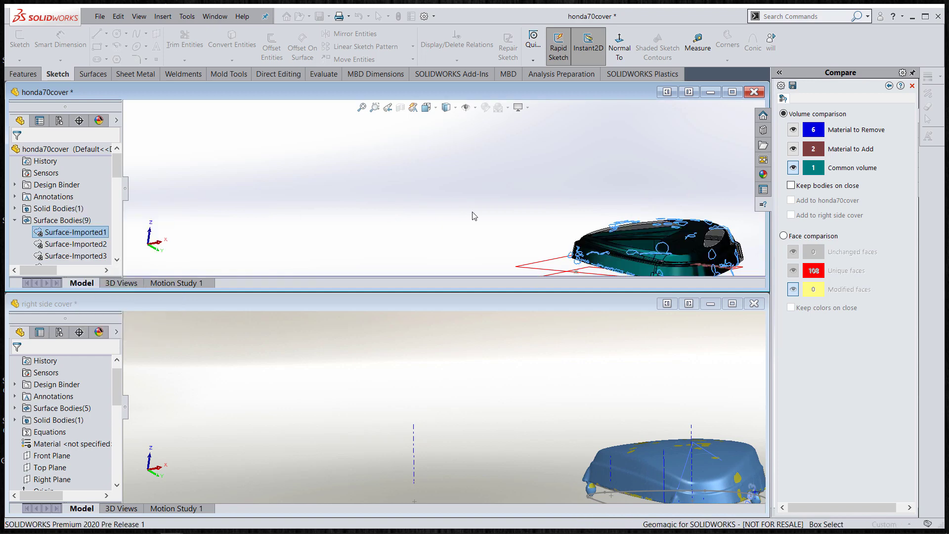
middle_click_drag(667, 265, 569, 213)
key("f")
middle_click_drag(394, 169, 375, 243)
mouse_move(381, 208)
middle_mouse_down()
mouse_move(344, 214)
mouse_move(378, 212)
middle_mouse_up()
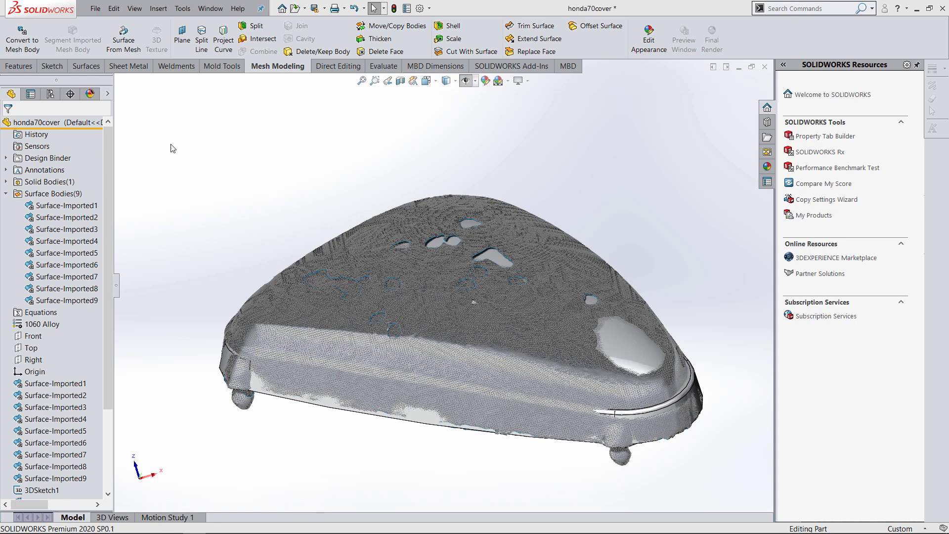
- Run Body Compare with Surface-Imported1 as source and Shell1 as the compare body
left_click(182, 10)
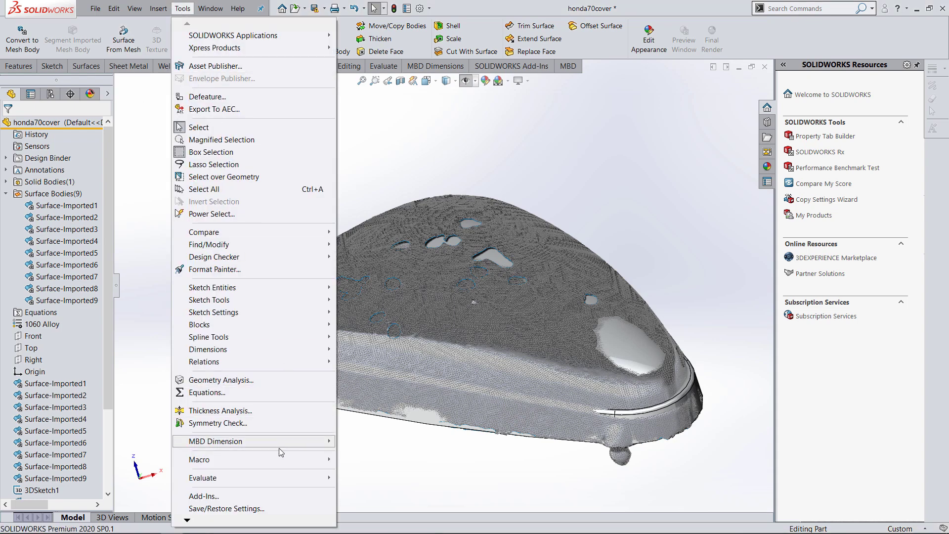
mouse_move(242, 482)
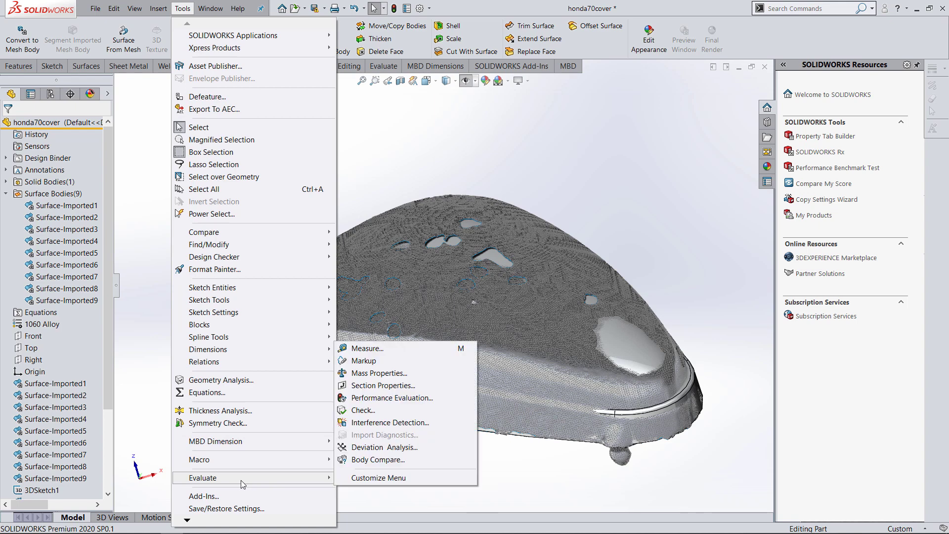
left_click(378, 460)
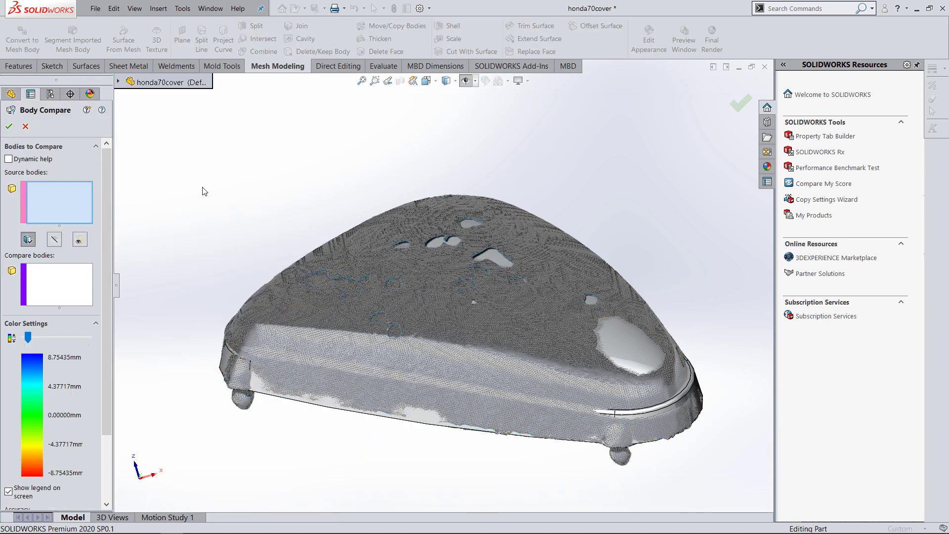
left_click(511, 323)
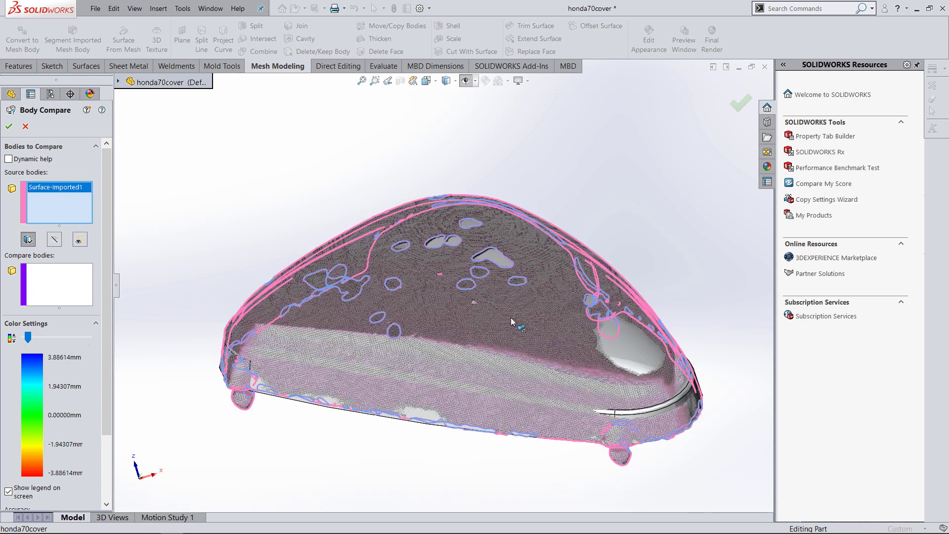
left_click(87, 303)
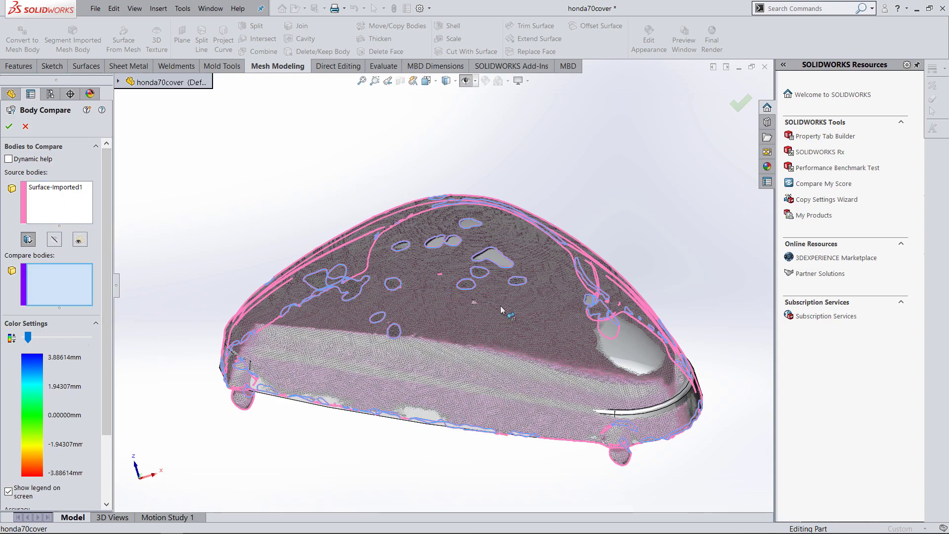
left_click(637, 351)
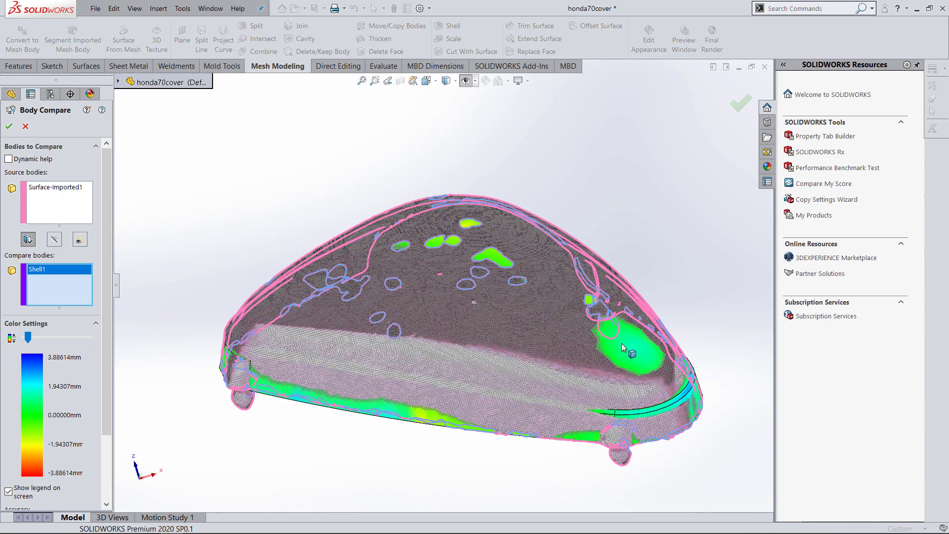
- Orbit the cover to inspect the ±3.88614 mm deviation colours on top and underside
middle_click_drag(443, 450, 449, 344)
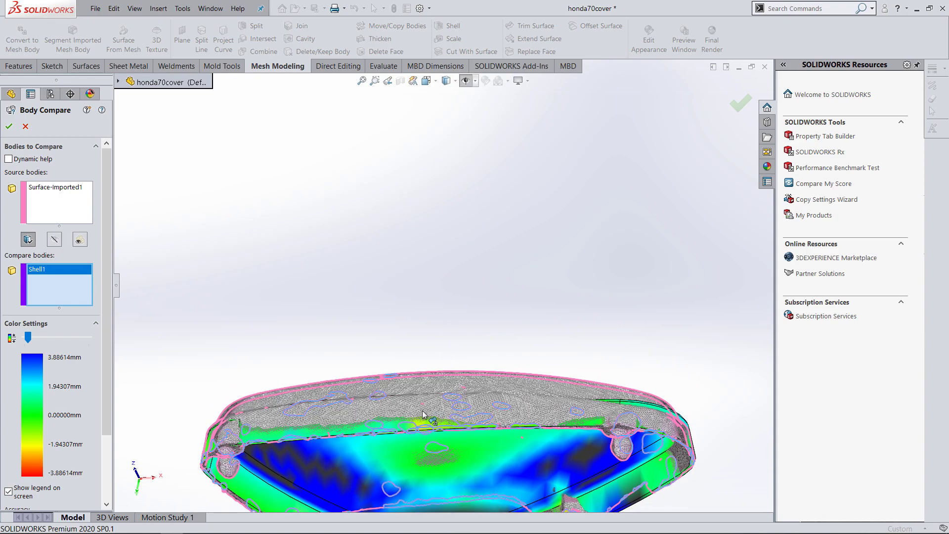
middle_click_drag(430, 415, 435, 289, "ctrl")
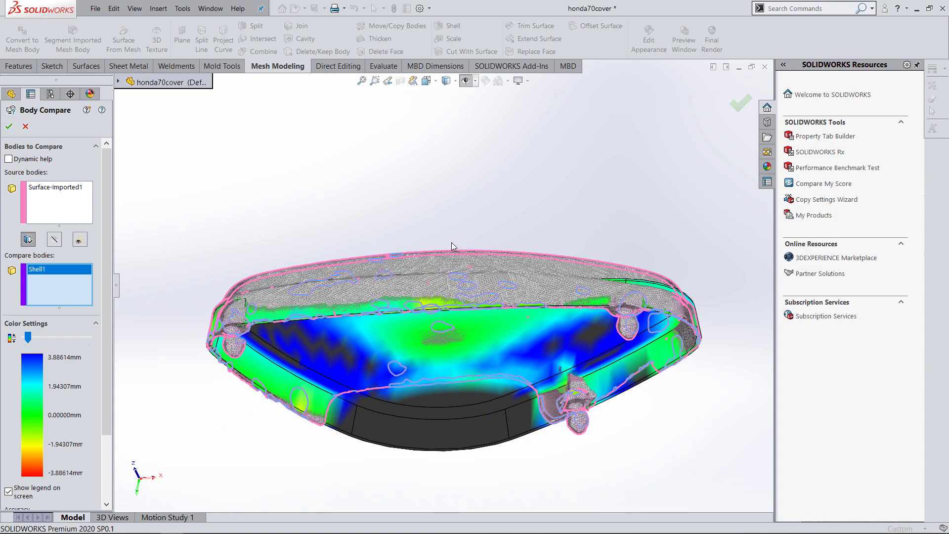
middle_click_drag(452, 233, 534, 201)
key("Down")
key("Down")
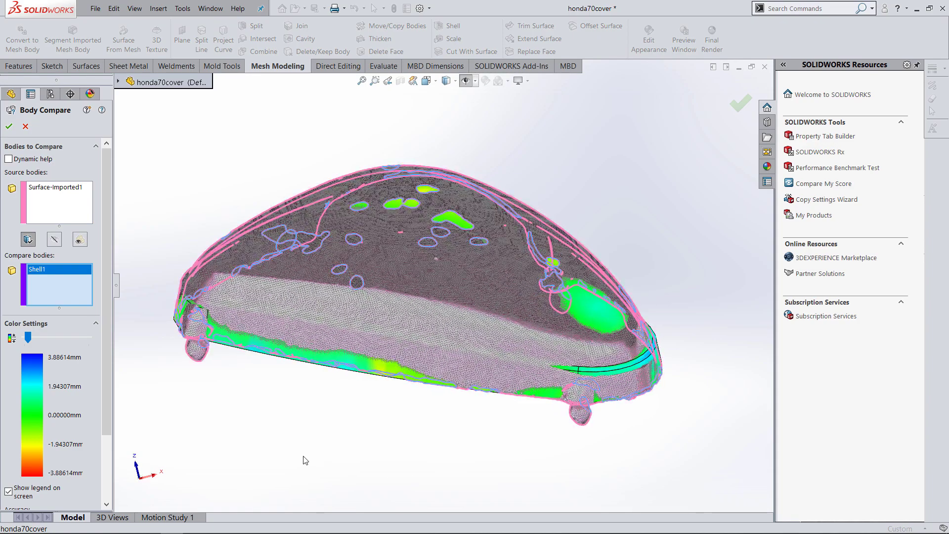
middle_click_drag(308, 454, 259, 306)
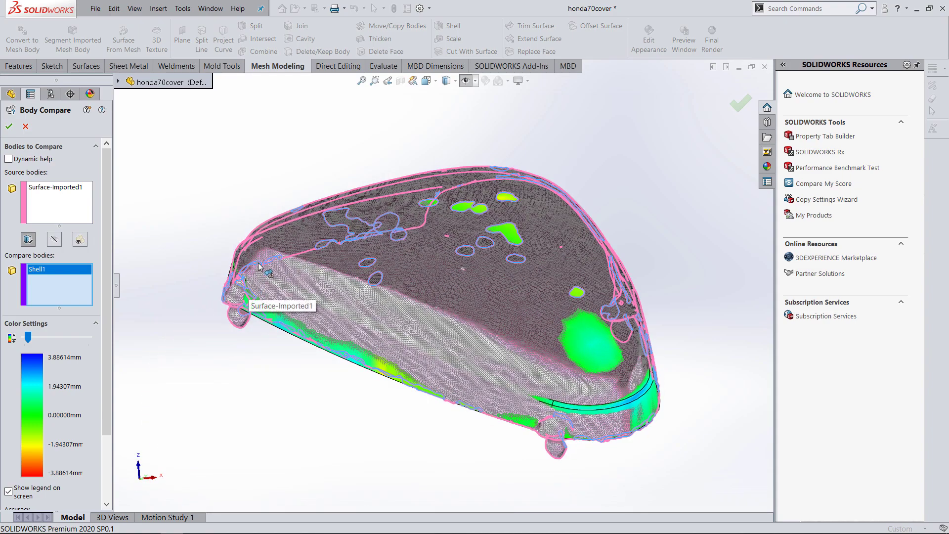